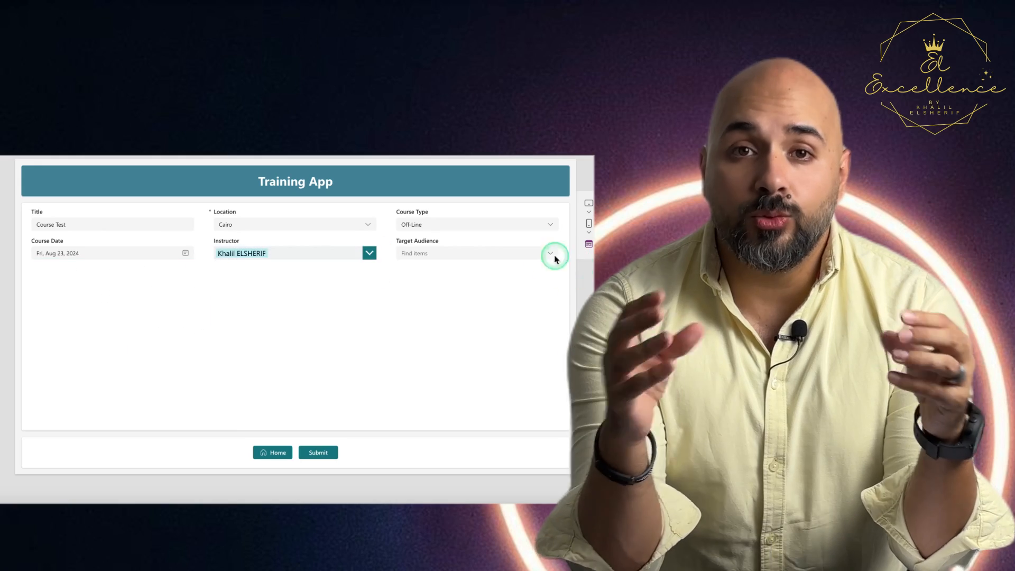
- Submit the Course Test form, change the Time Management course type to Off-Line, save it and return home
left_click(333, 454)
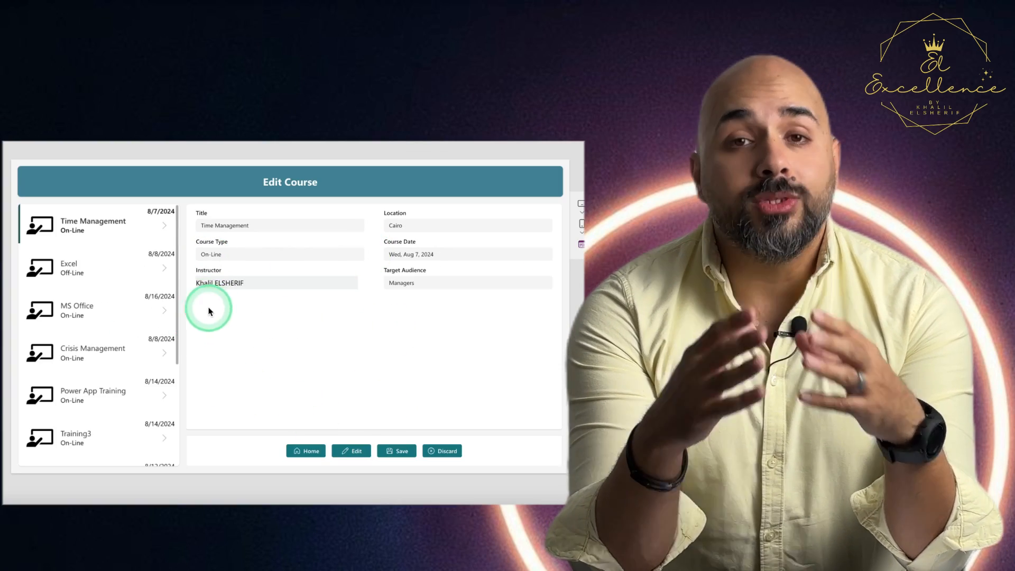
left_click(351, 451)
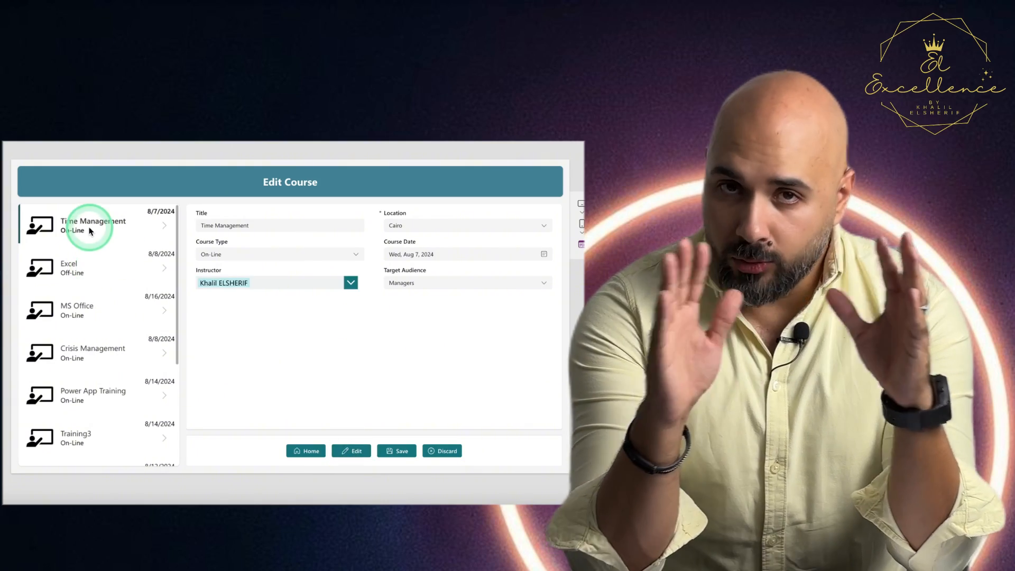
left_click(351, 255)
left_click(228, 284)
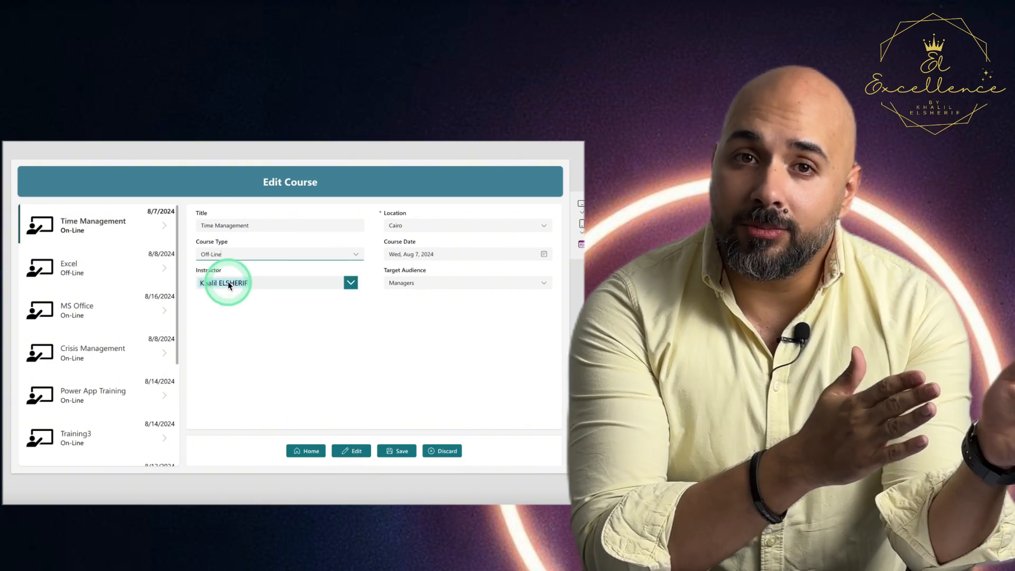
left_click(400, 451)
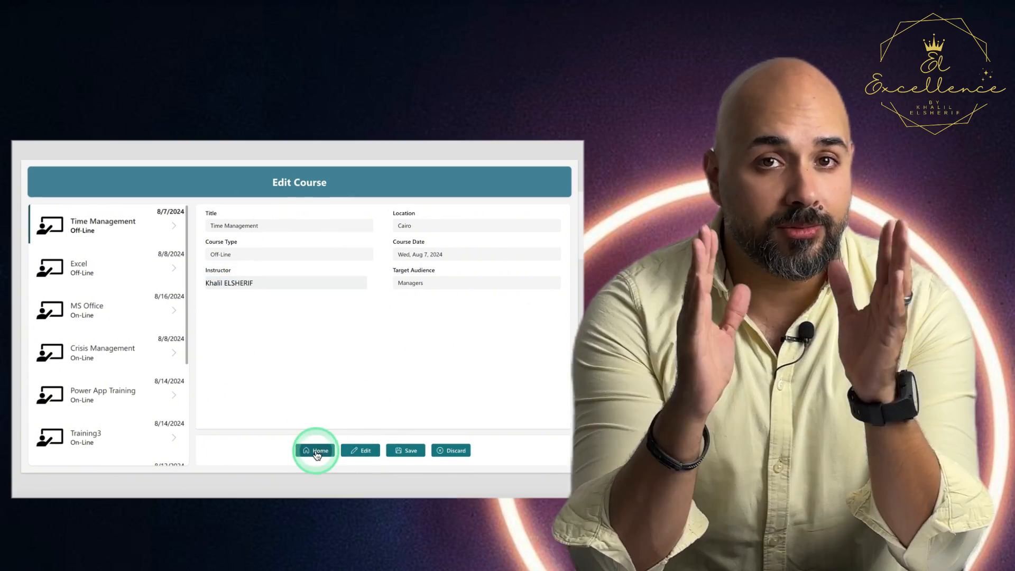
left_click(317, 452)
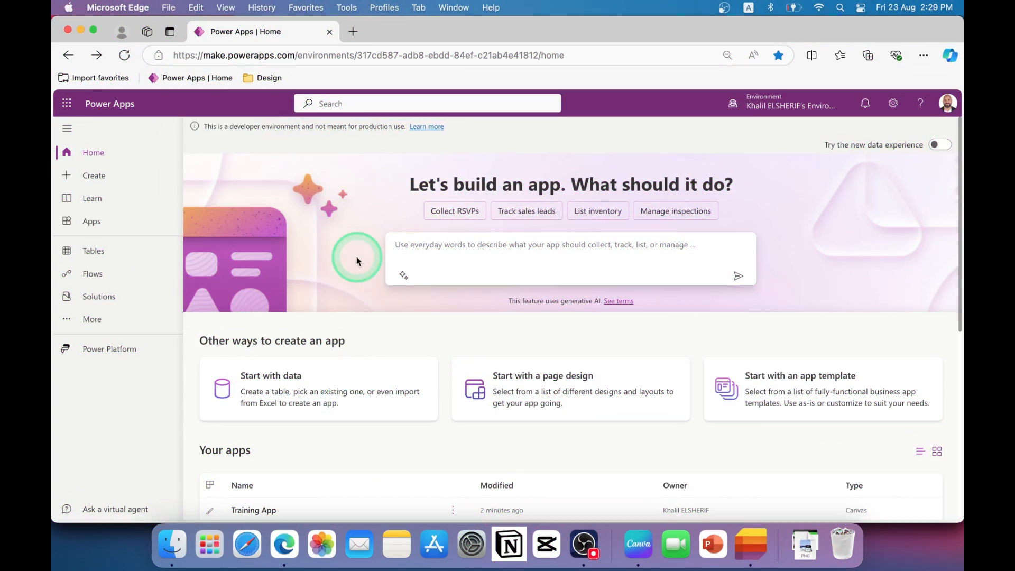
- Open the Training App for editing and review its SubmitScreen and SuccessScreen
scroll(355, 257, "down", 3)
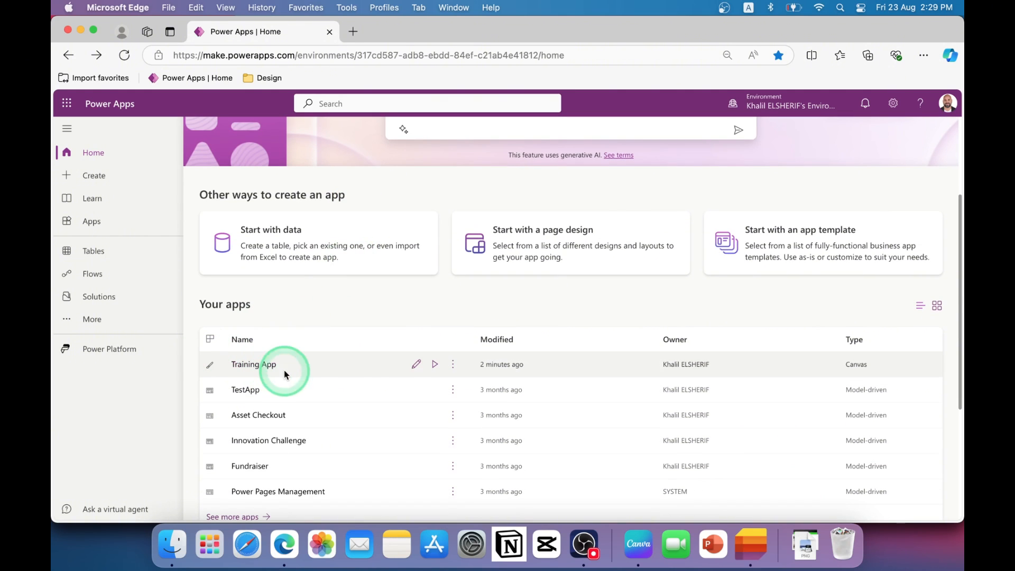
left_click(417, 364)
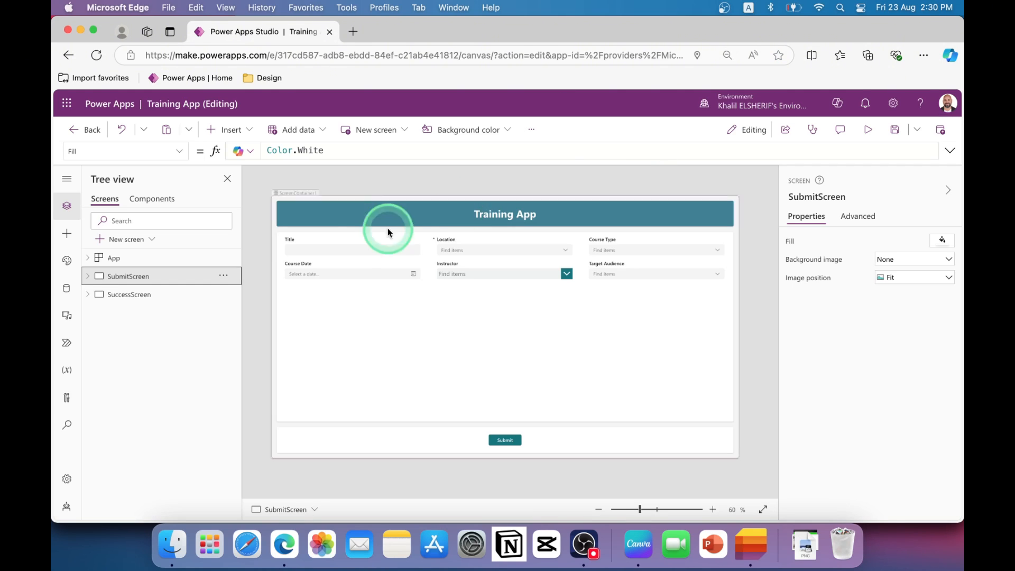
left_click(126, 294)
left_click(128, 276)
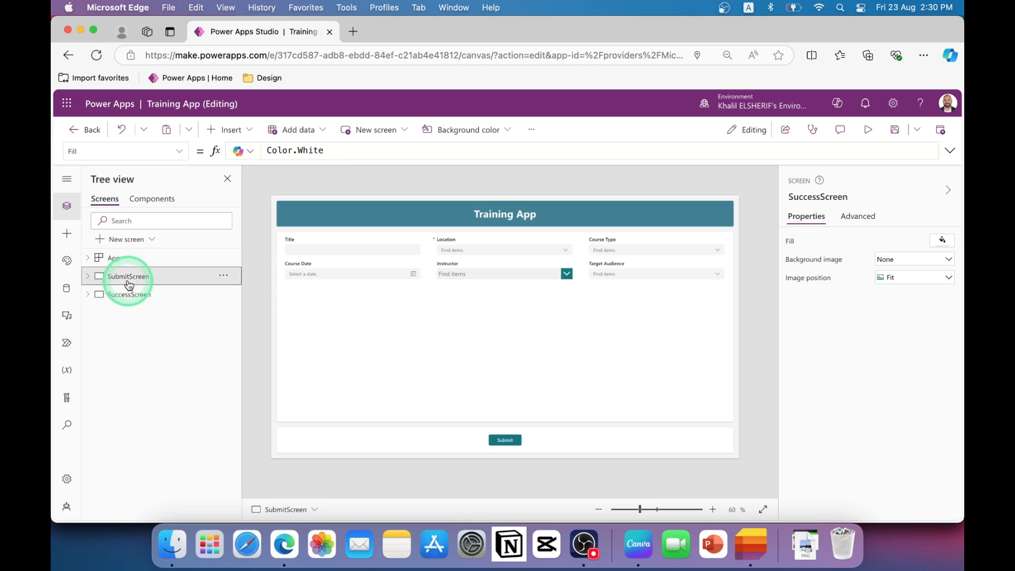
left_click(136, 296)
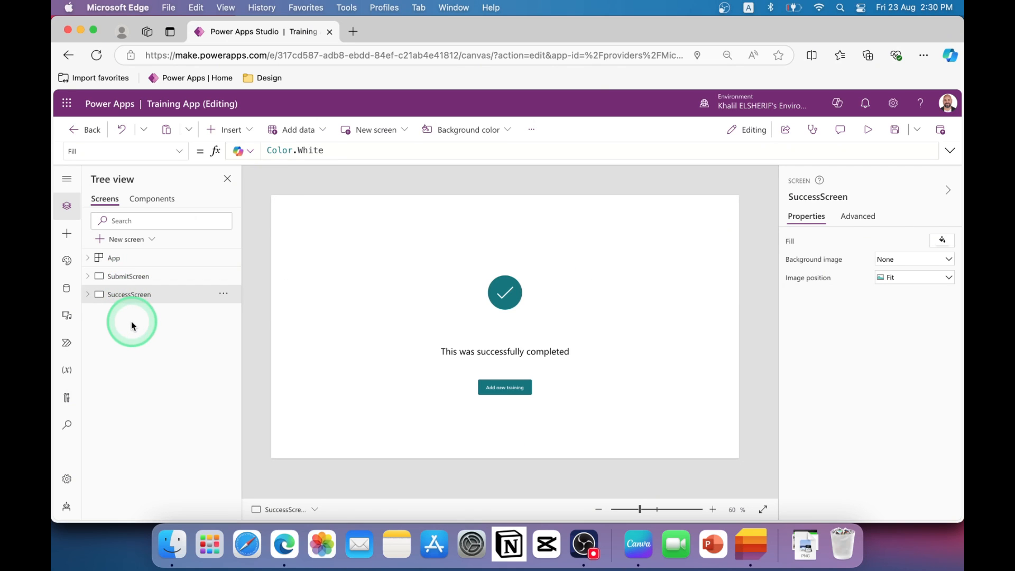
- Add a new screen to the app using the Sidebar layout
left_click(142, 240)
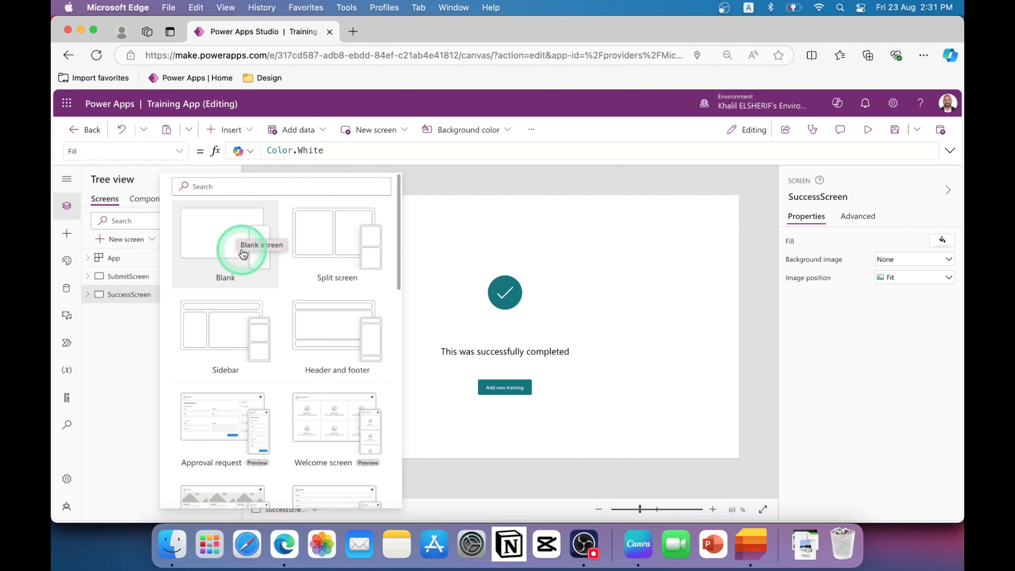
left_click(213, 339)
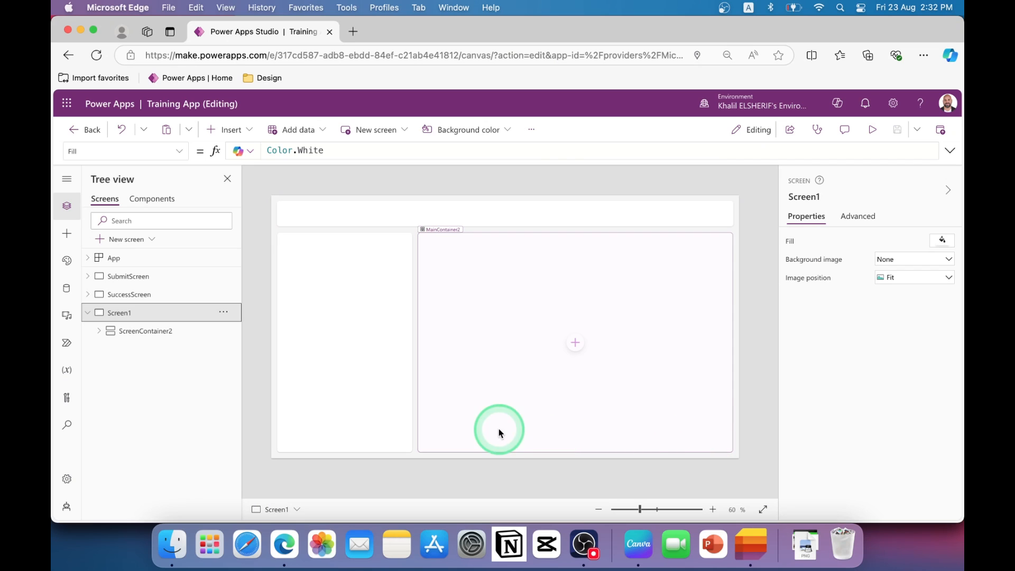
- Insert a horizontal container into MainContainer2 on the new screen
left_click(521, 312)
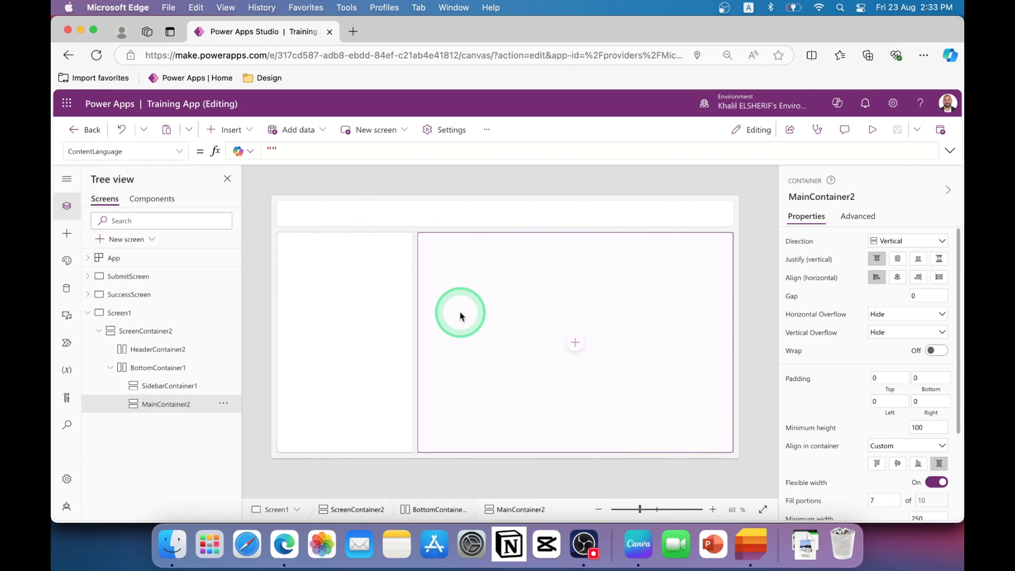
left_click(227, 130)
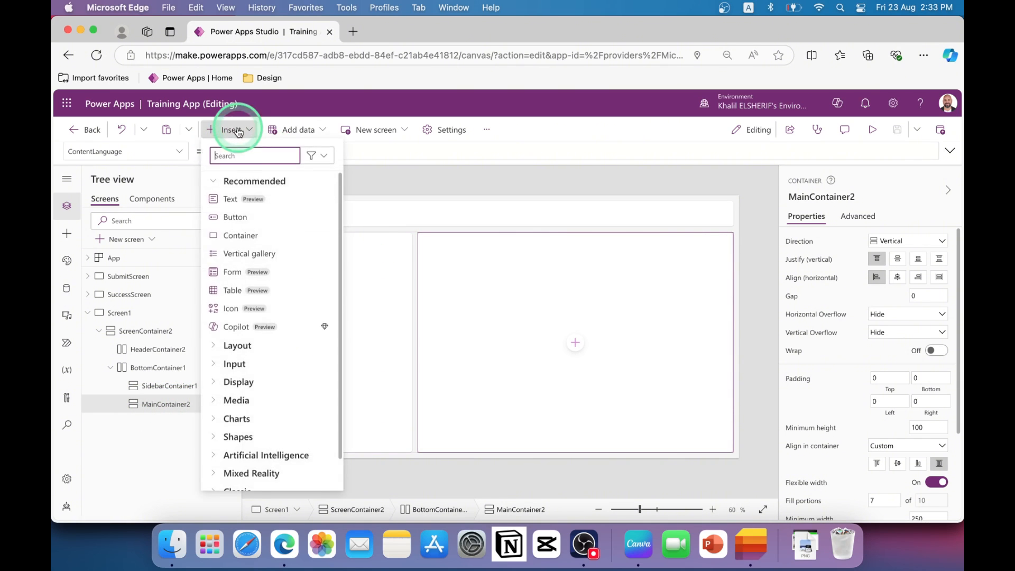
type("contain")
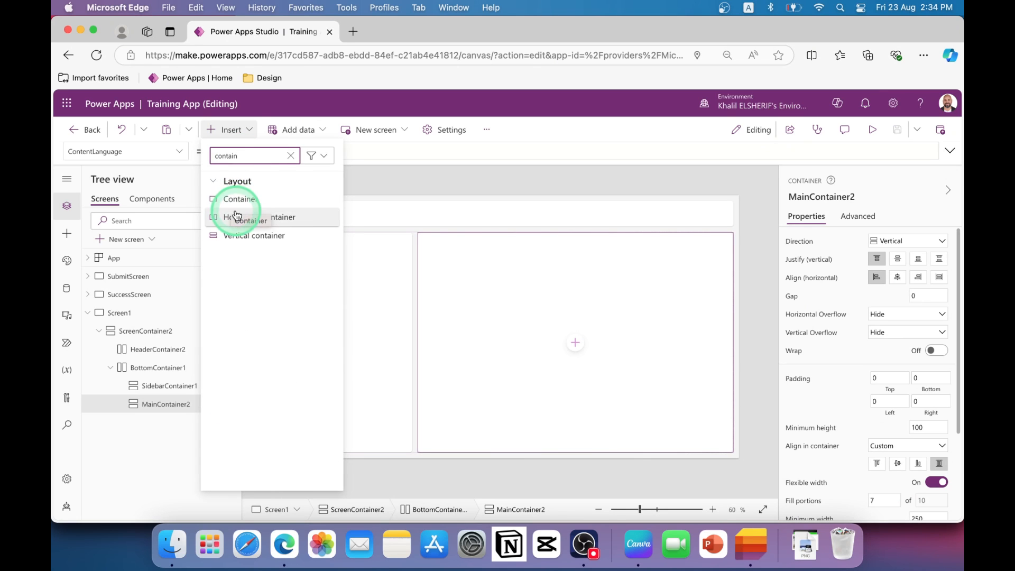
left_click(218, 219)
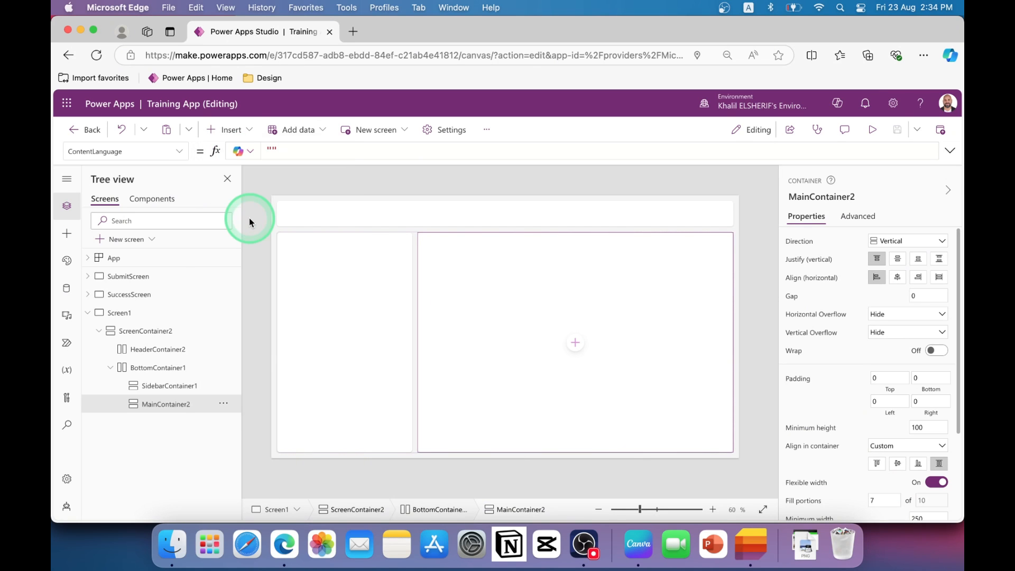
- Insert a second horizontal container into MainContainer2, below the first one
left_click(161, 405)
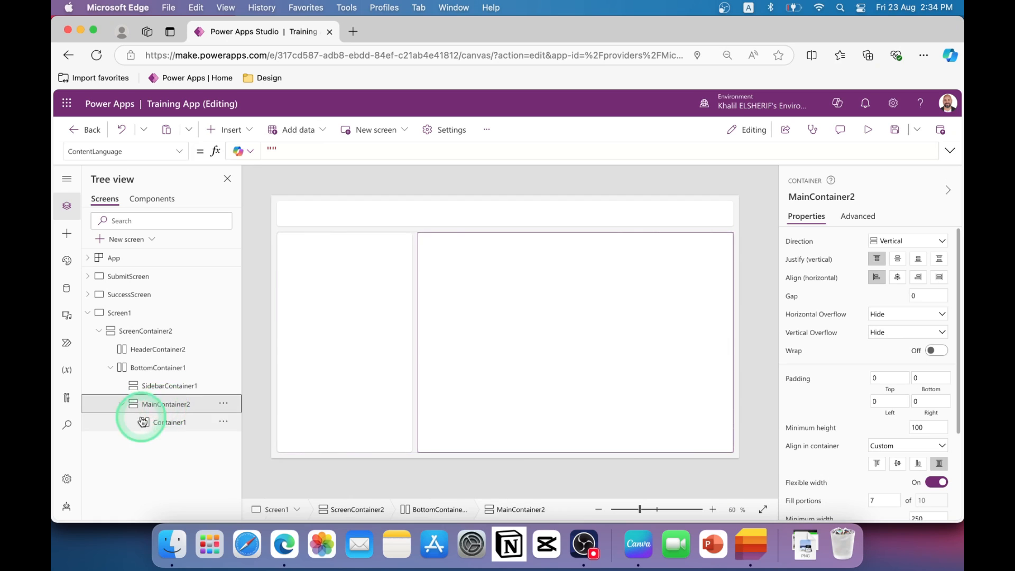
left_click(233, 136)
left_click(257, 155)
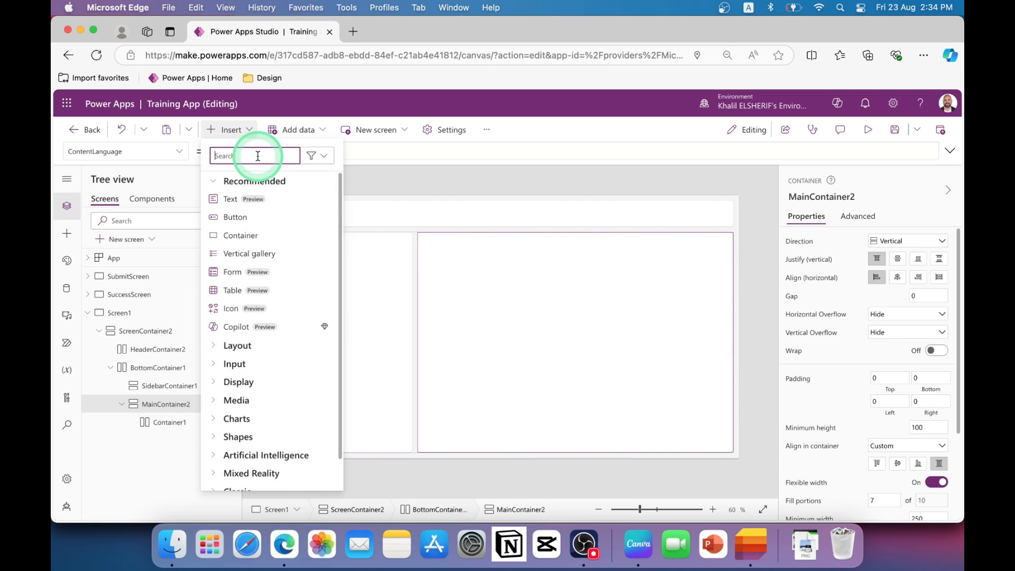
type("con")
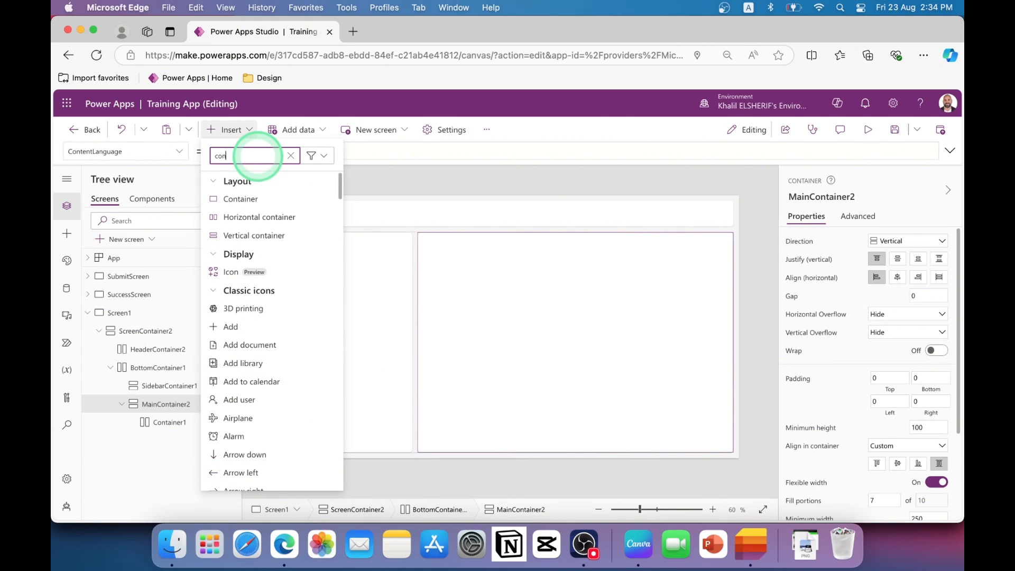
type("tain")
left_click(269, 217)
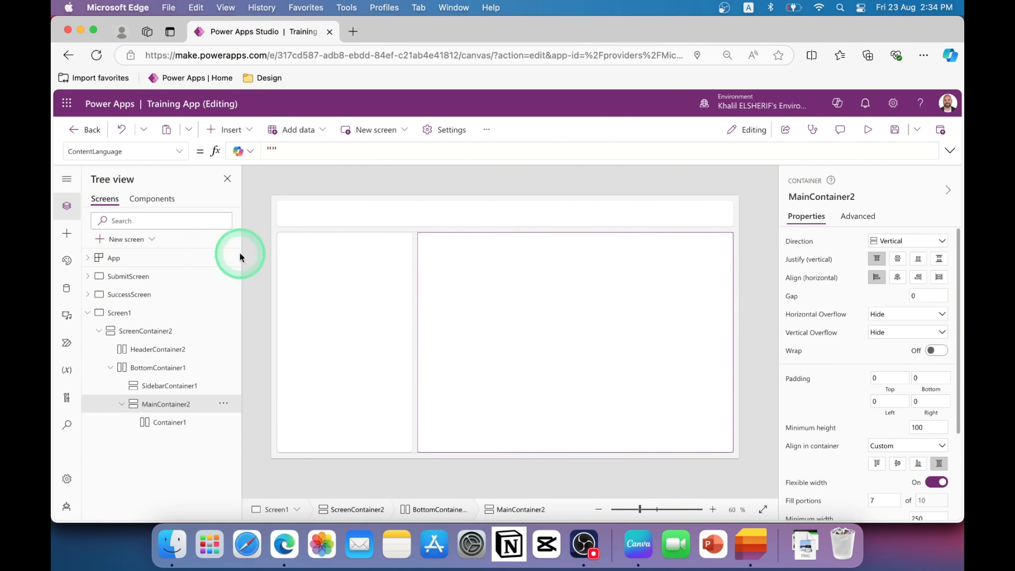
left_click(146, 418)
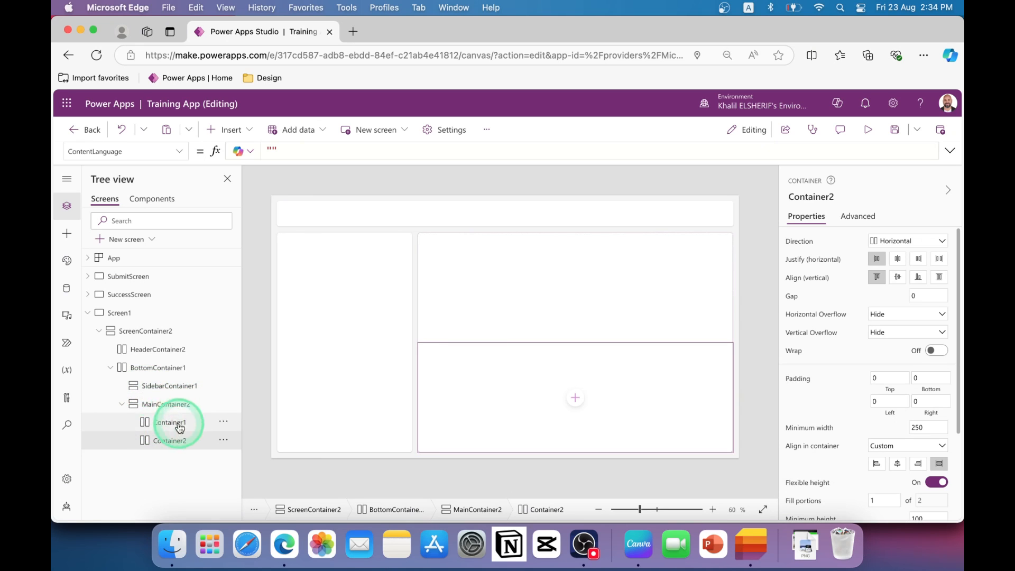
- Set MainContainer2's gap to 10 and make its fill transparent
left_click(164, 402)
left_click(925, 296)
type("10")
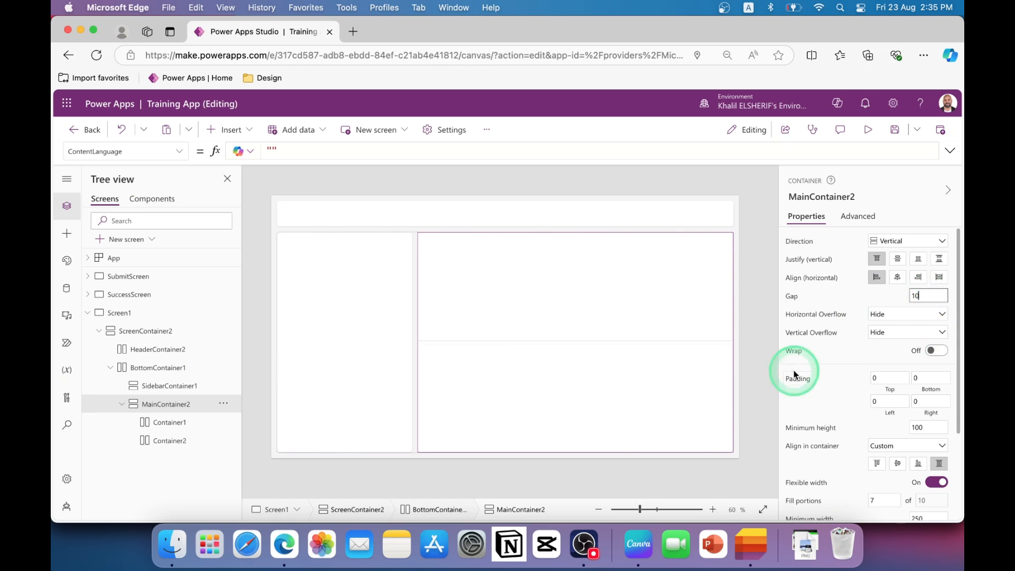
scroll(867, 370, "down", 3)
left_click(935, 469)
left_click(900, 485)
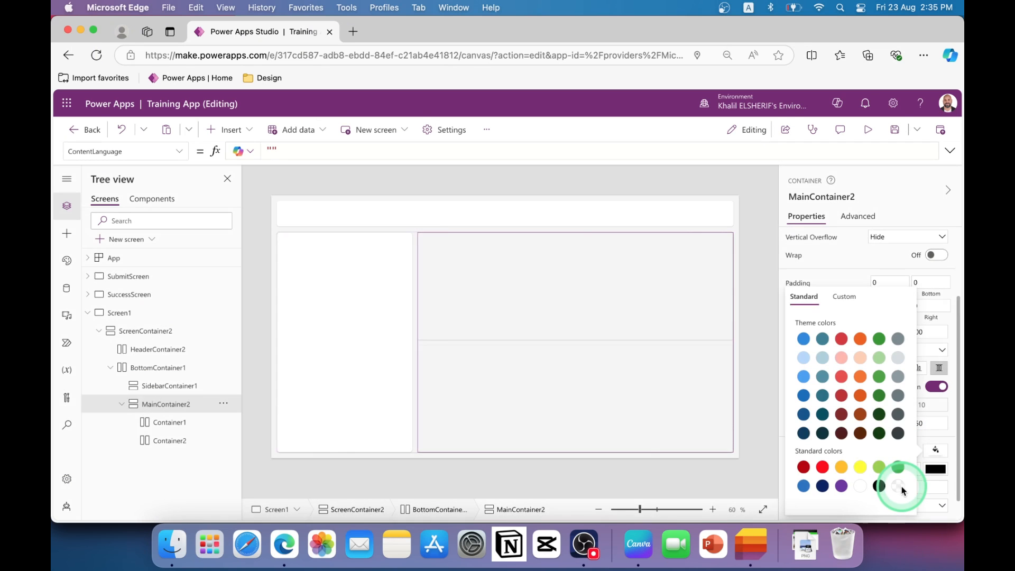
- Fill Container1 and Container2 with white
left_click(667, 312)
left_click(862, 486)
left_click(667, 418)
left_click(935, 449)
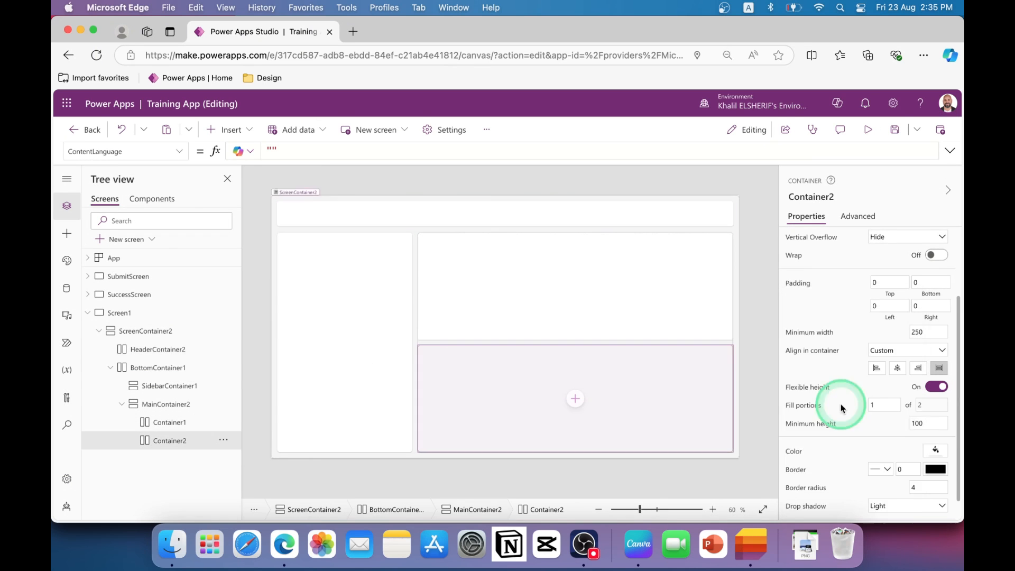
- Turn off flexible height for Container2 and set its height to 75
left_click(590, 220)
left_click(169, 404)
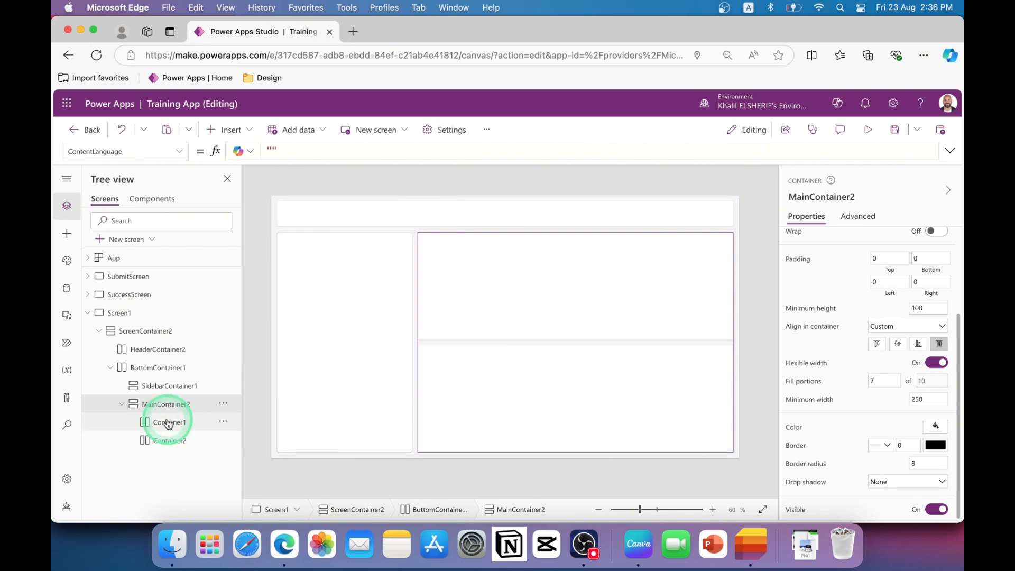
left_click(529, 212)
left_click(661, 397)
left_click(937, 363)
left_click_drag(929, 400, 891, 401)
type("75")
left_click(701, 490)
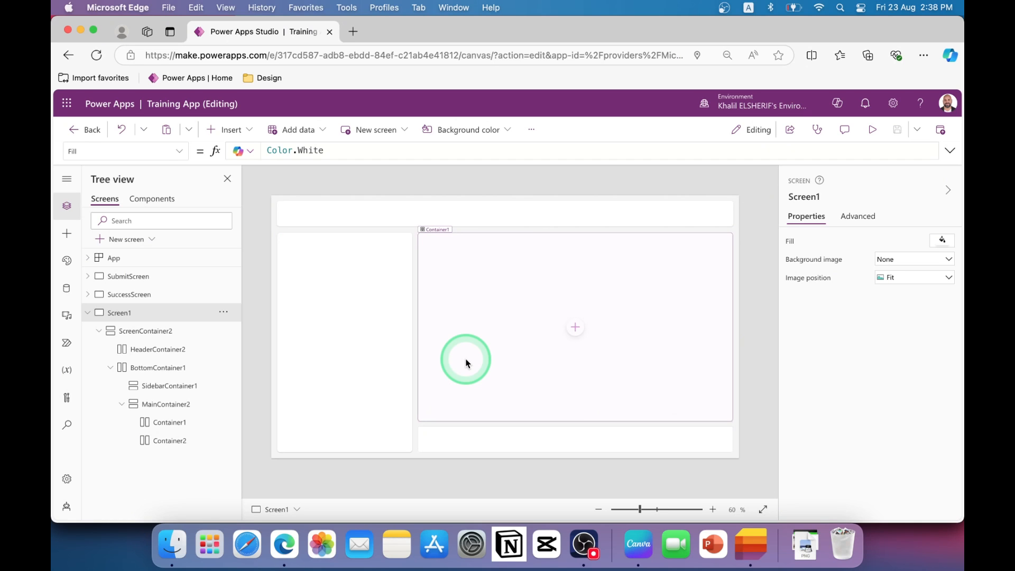
- Give Screen1's header container a teal fill and a centred white title reading Edit Course
left_click(391, 213)
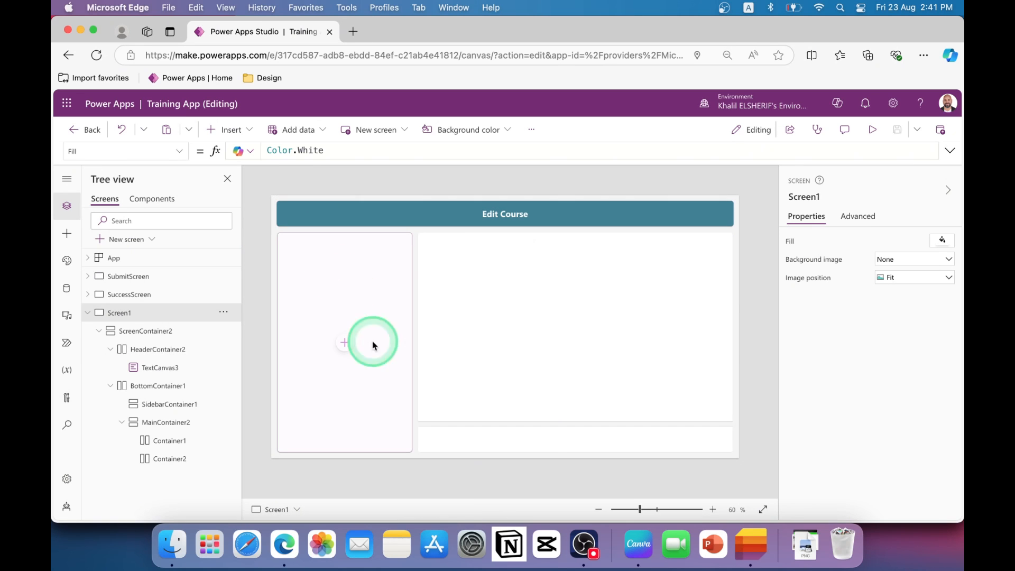
- Insert a vertical gallery into SidebarContainer1 and connect it to the TrainingList data source
left_click(355, 368)
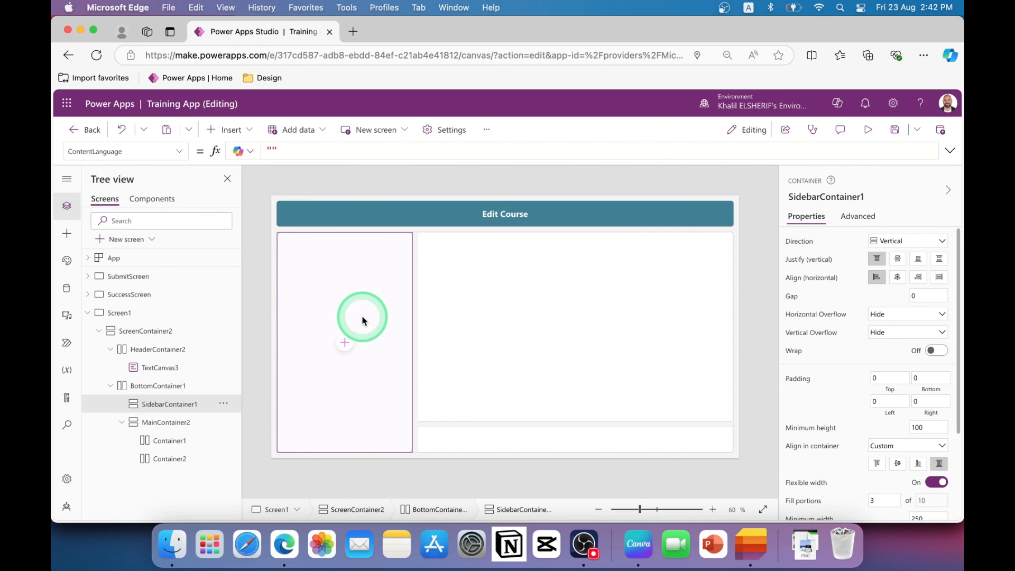
left_click(237, 137)
left_click(249, 259)
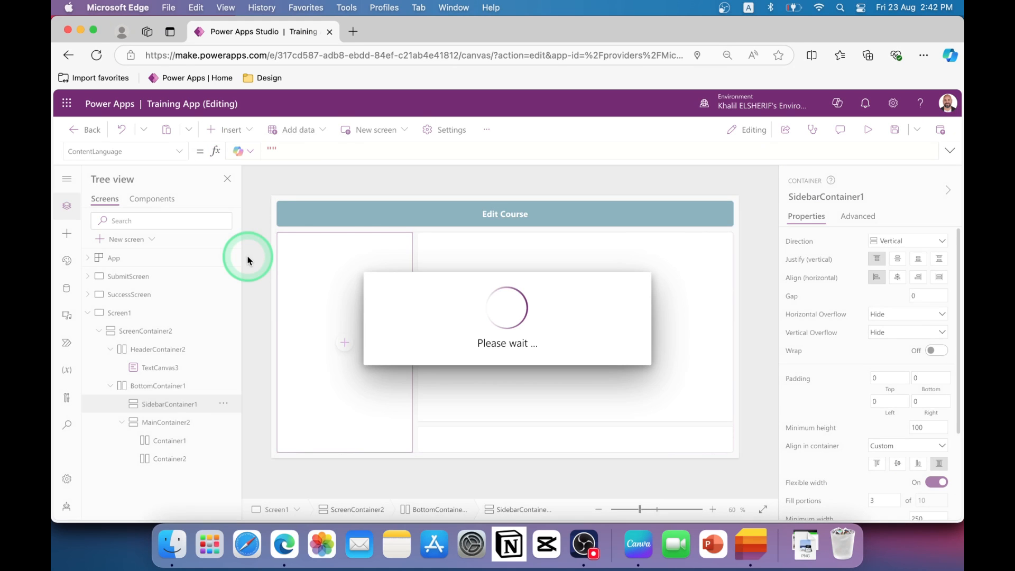
left_click(360, 265)
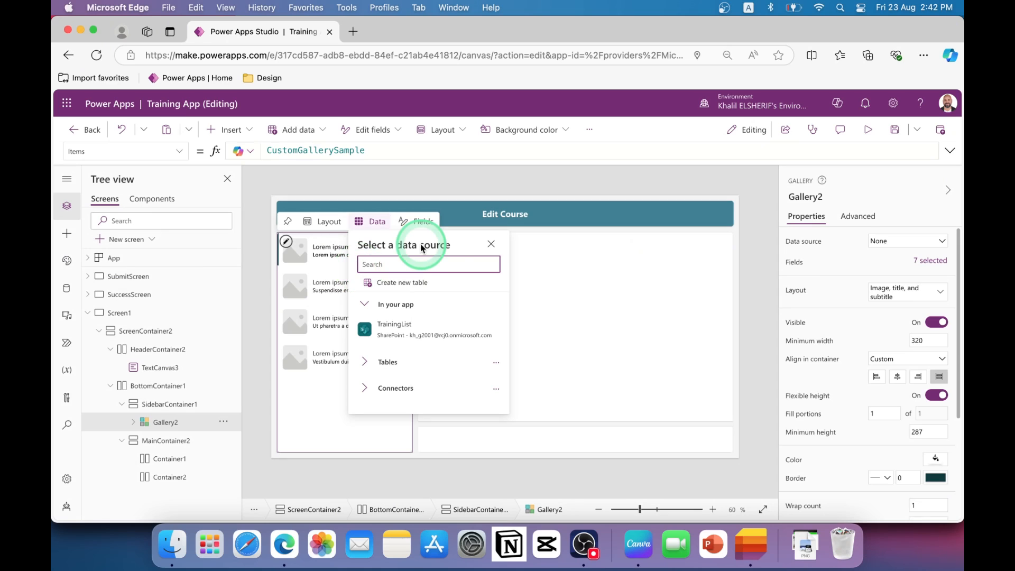
left_click(389, 332)
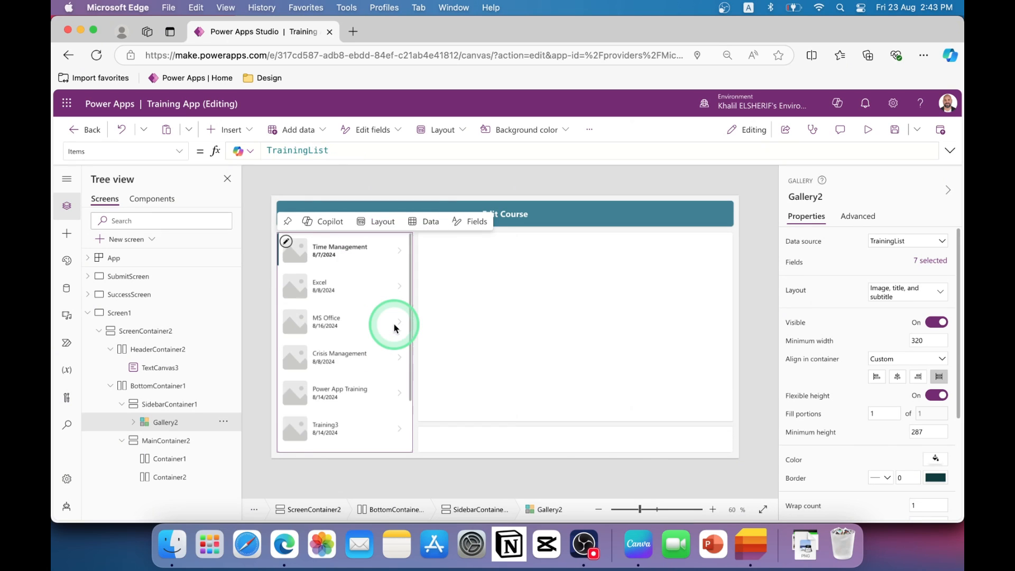
- Preview the Edit Course screen and look through the courses listed in the sidebar gallery
left_click(324, 252)
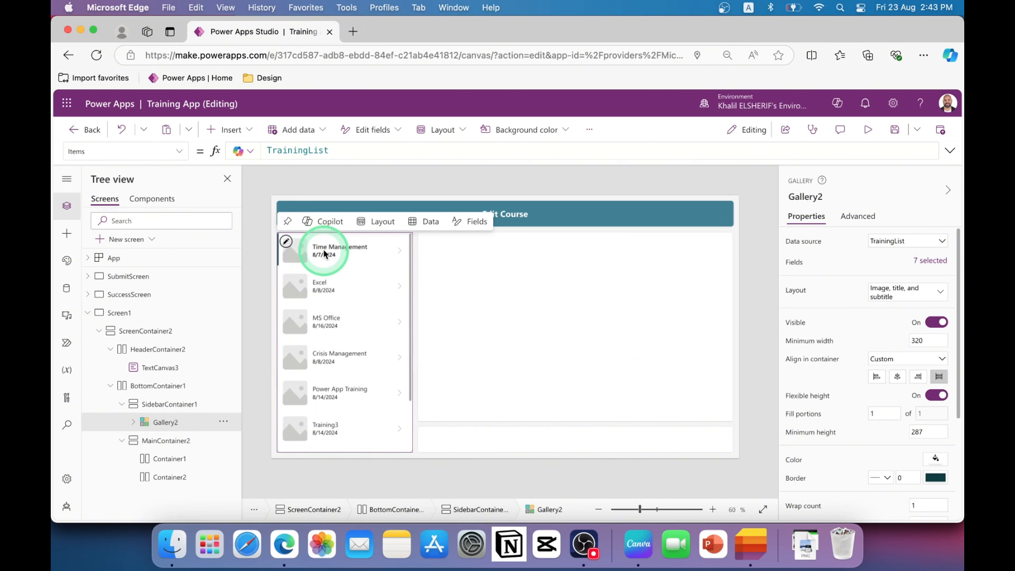
left_click(312, 304)
left_click(306, 332)
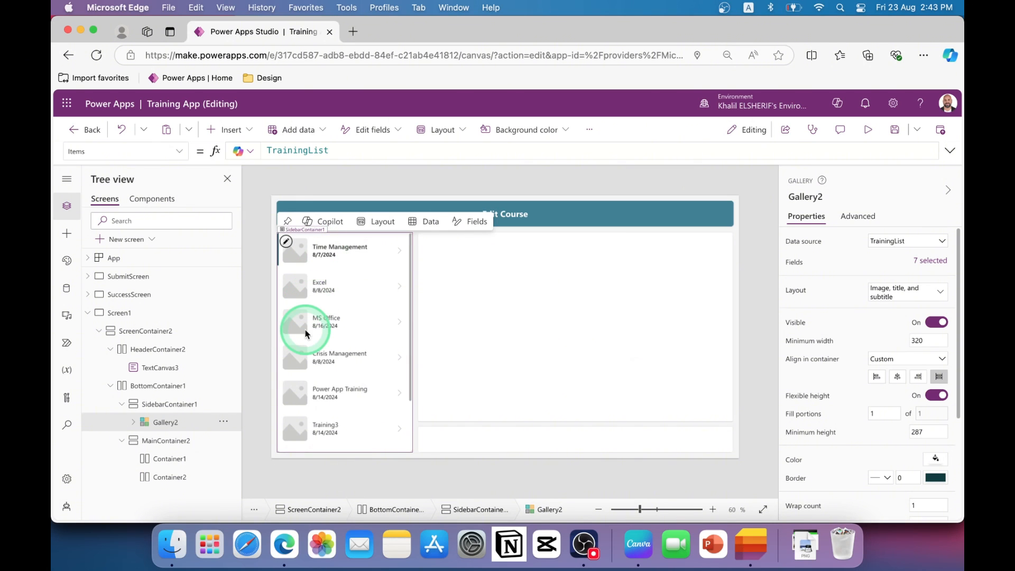
left_click(342, 404)
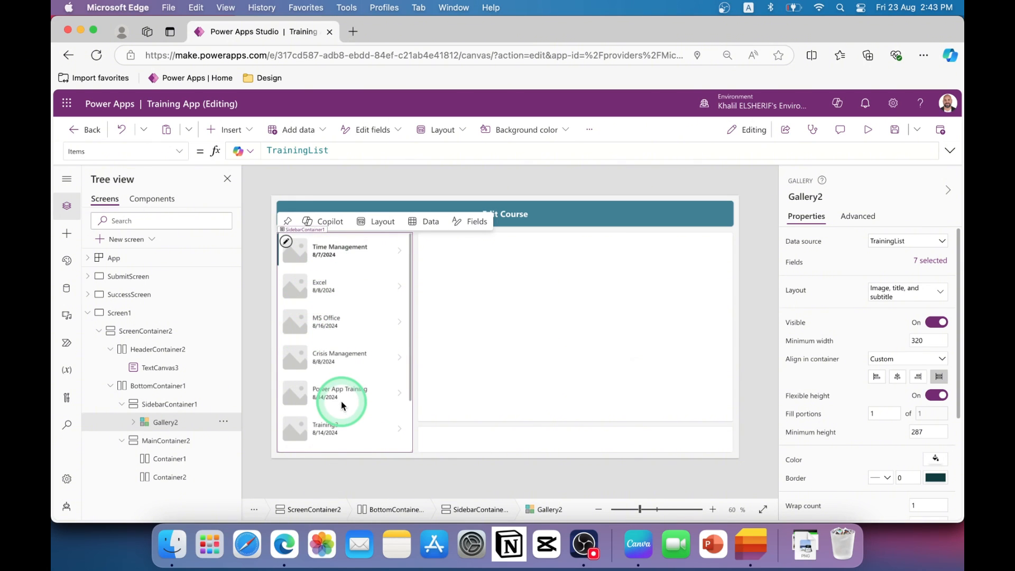
left_click(869, 132)
scroll(308, 268, "down", 3)
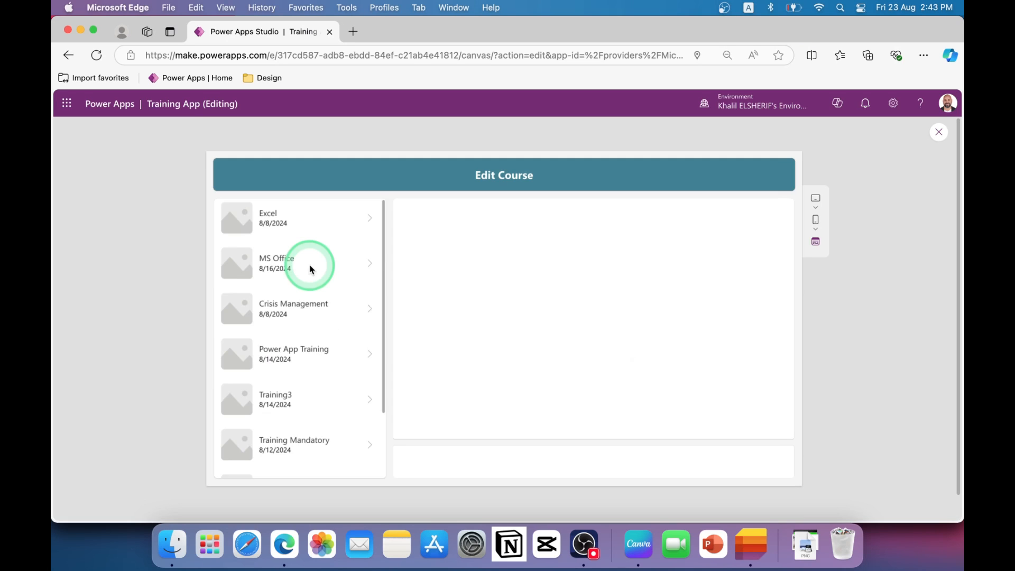
scroll(309, 268, "up", 3)
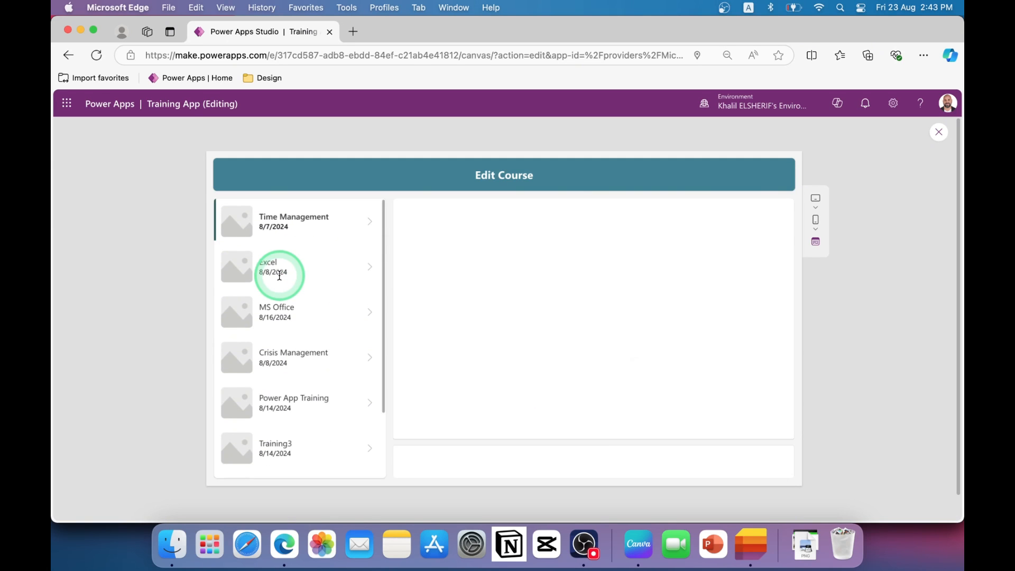
- Select several courses in the previewed sidebar gallery, return to Time Management, and close the preview
left_click(284, 317)
left_click(290, 363)
left_click(308, 400)
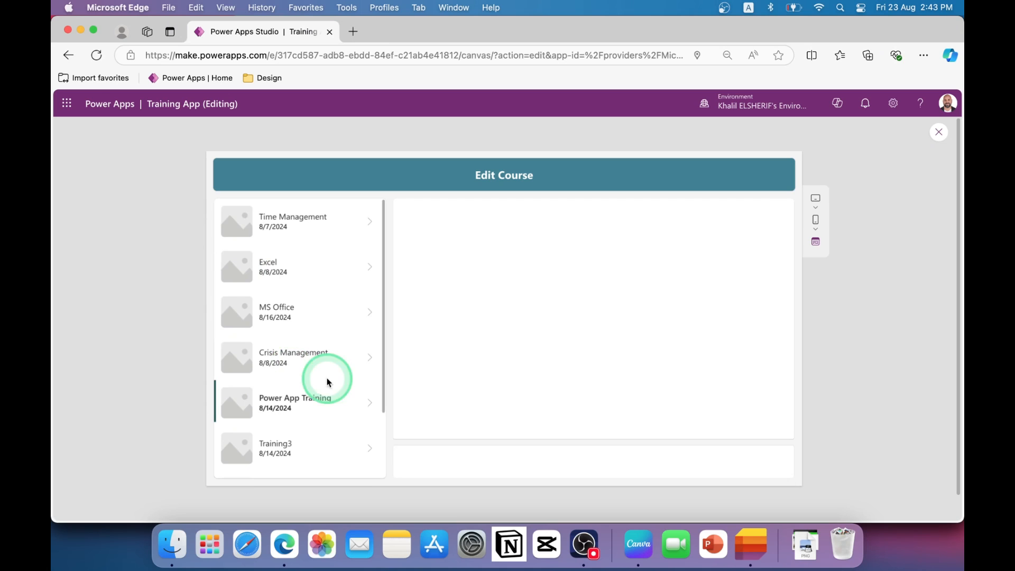
left_click(307, 226)
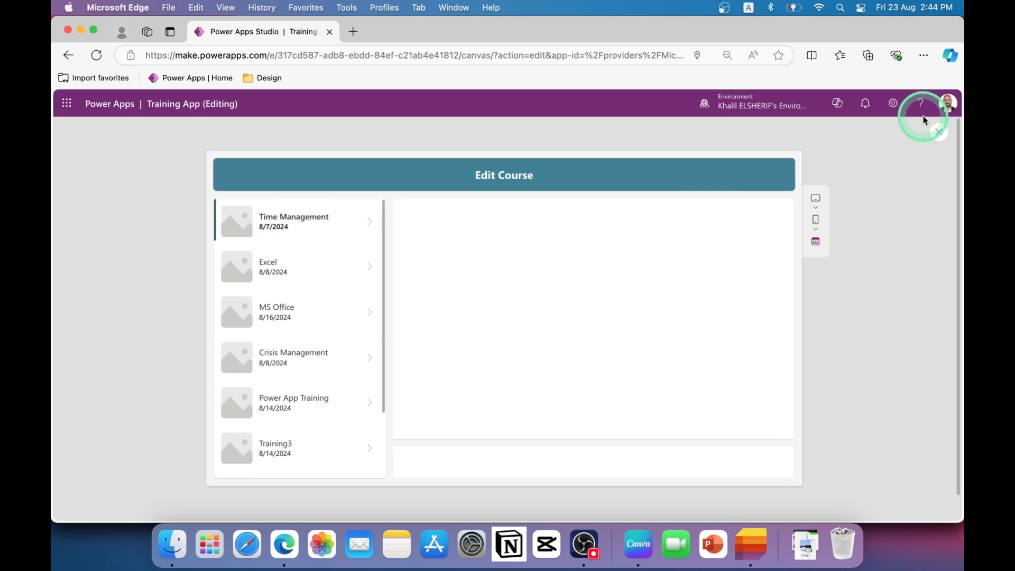
left_click(939, 133)
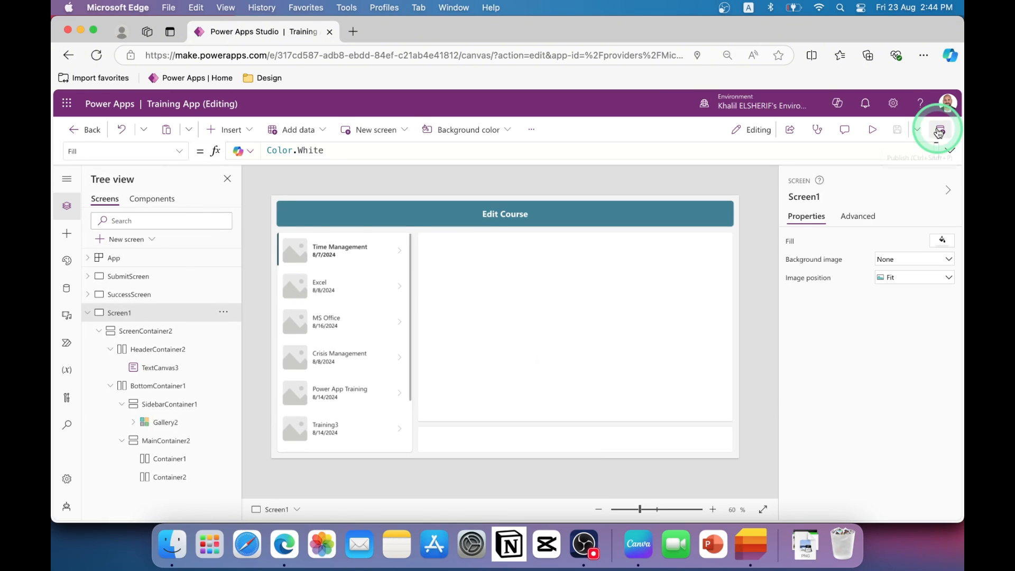
- Try moving the image in the gallery template beside the arrow, past the course title, and undo the move
left_click(376, 252)
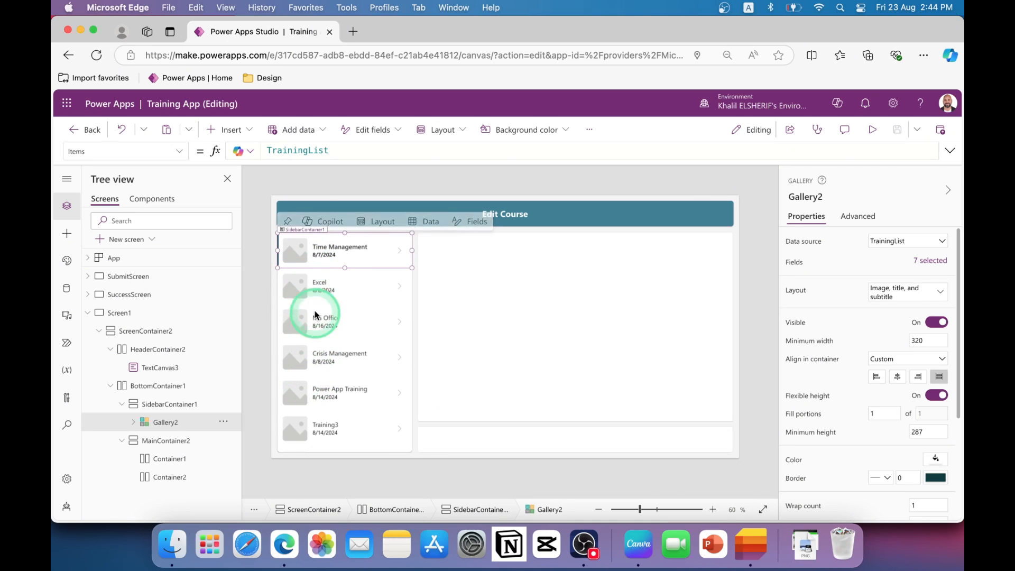
left_click(302, 248)
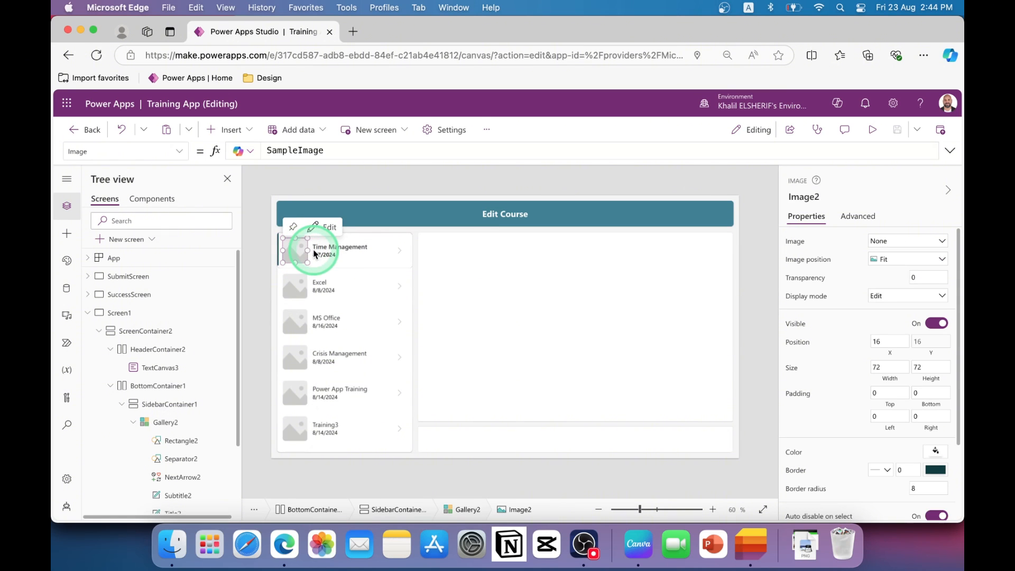
left_click(297, 254)
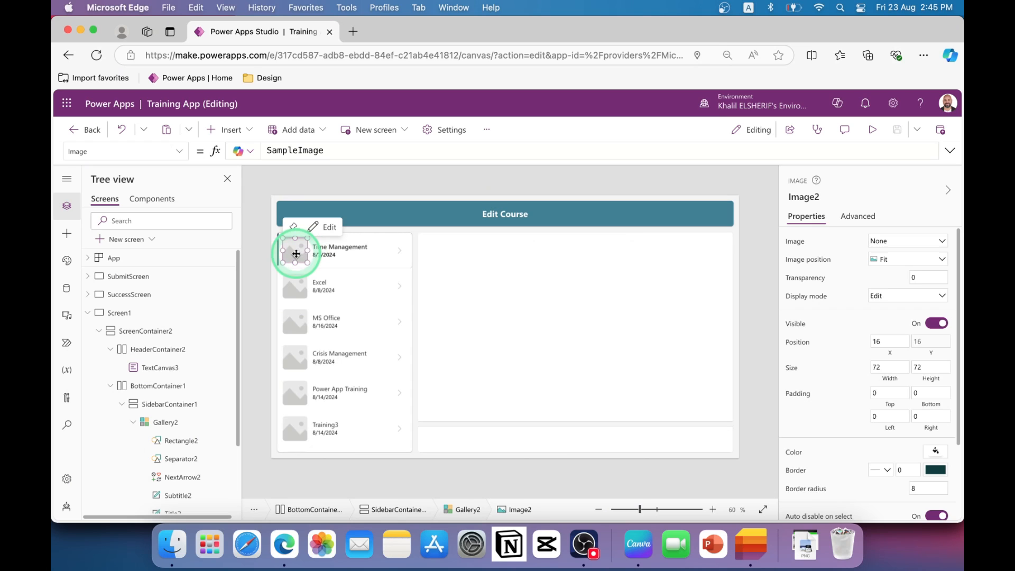
left_click_drag(296, 254, 376, 254)
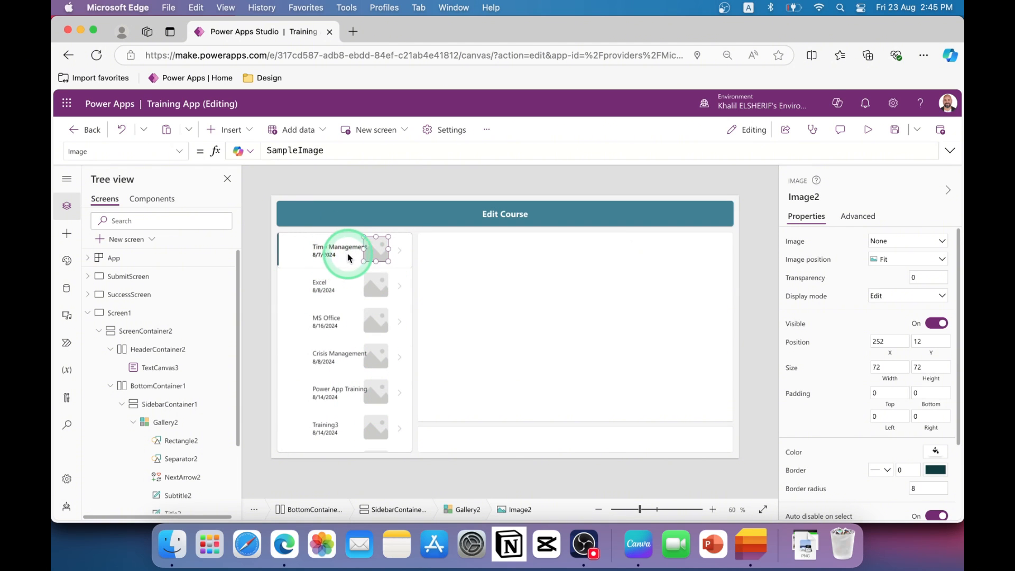
left_click(375, 251)
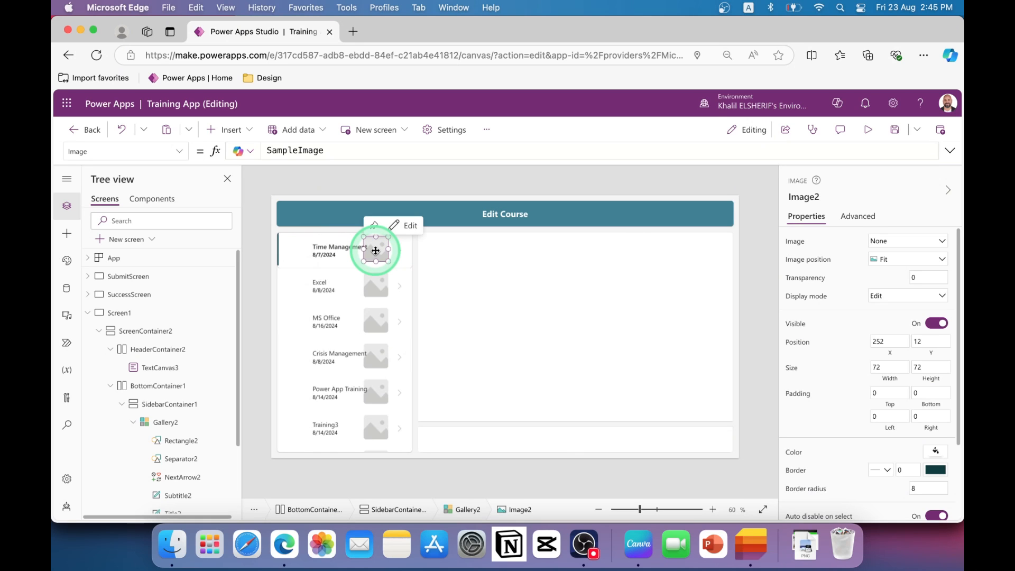
key("super+z")
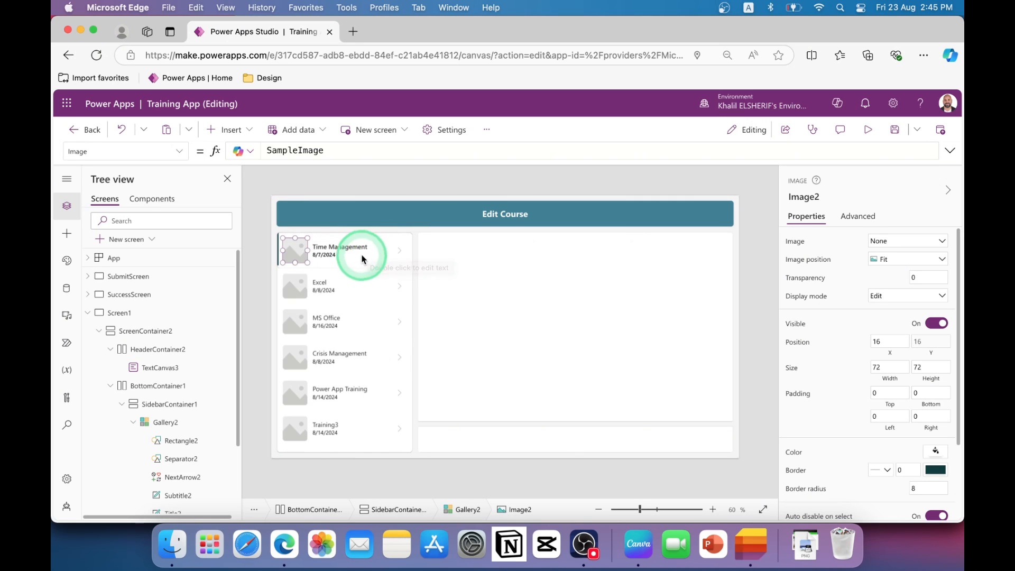
- Try the Title layout on the sidebar gallery
left_click(383, 264)
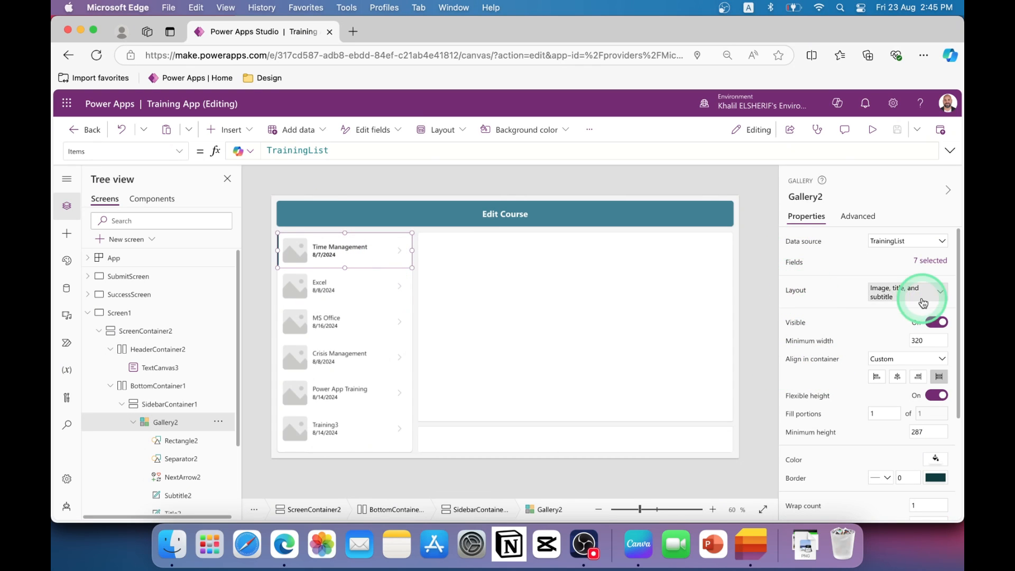
left_click(936, 297)
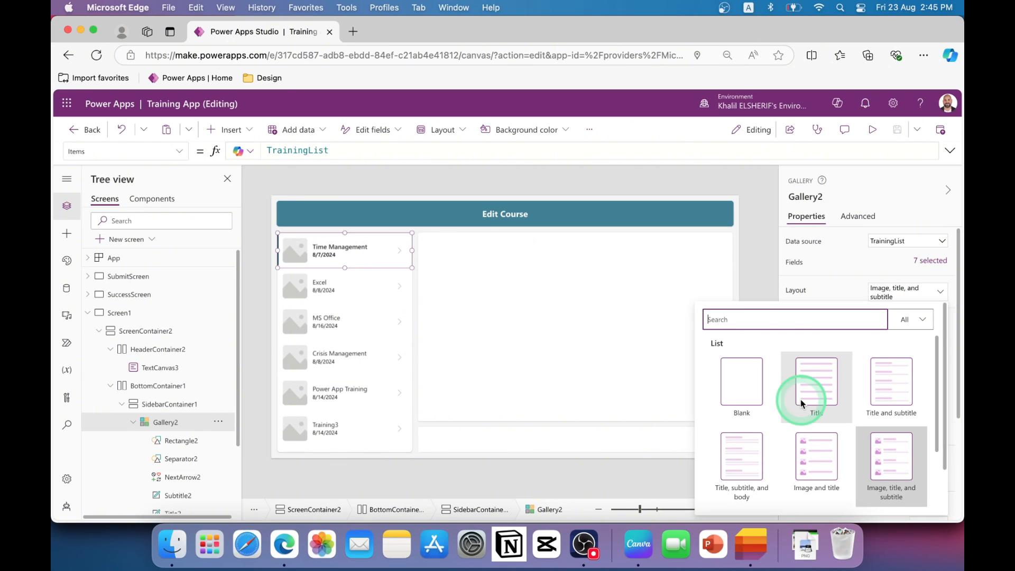
left_click(820, 385)
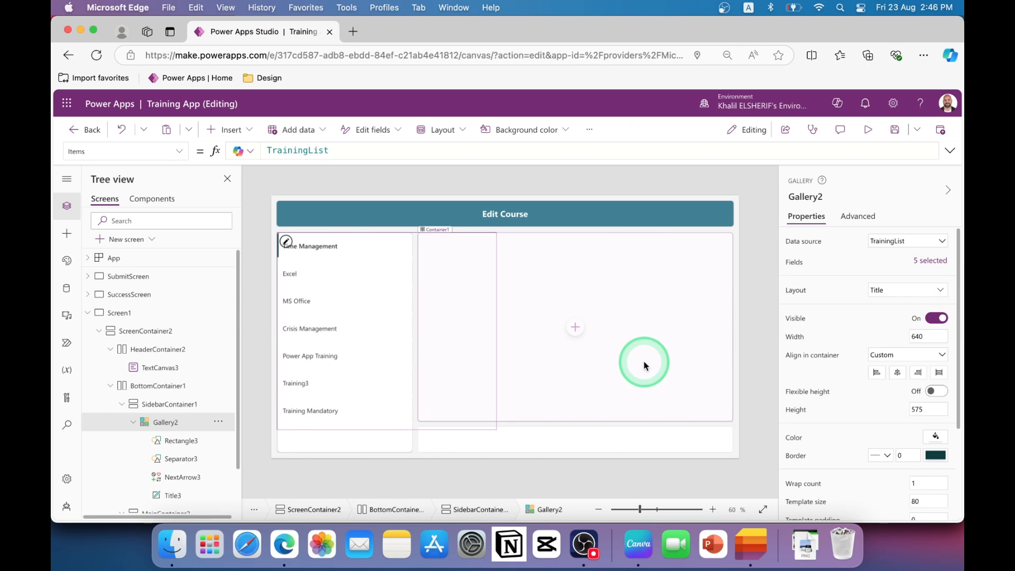
- Set the sidebar gallery's layout to Image, title, and subtitle
left_click(939, 294)
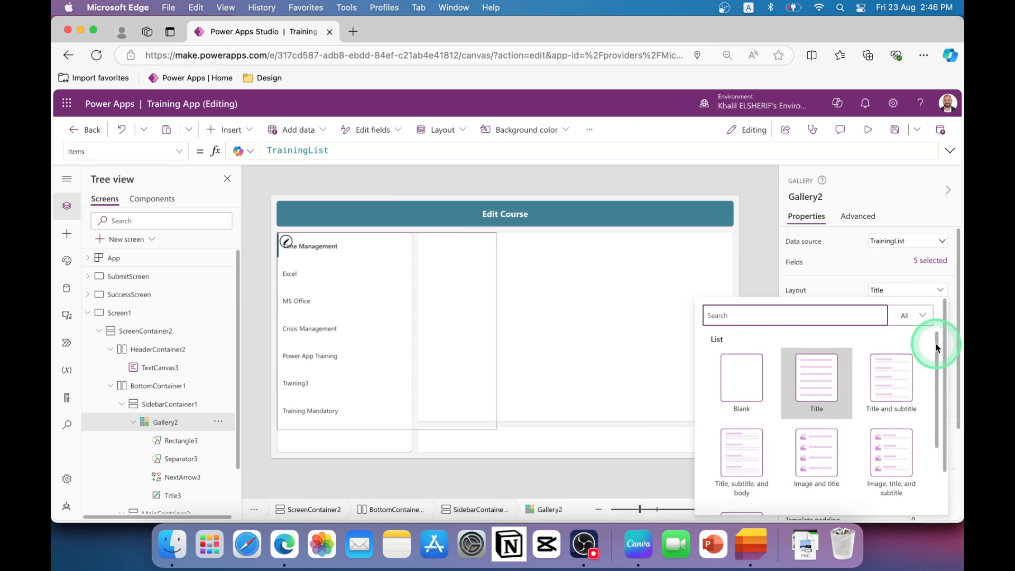
mouse_move(936, 351)
left_mouse_down()
mouse_move(931, 447)
mouse_move(949, 411)
mouse_move(936, 336)
left_mouse_up()
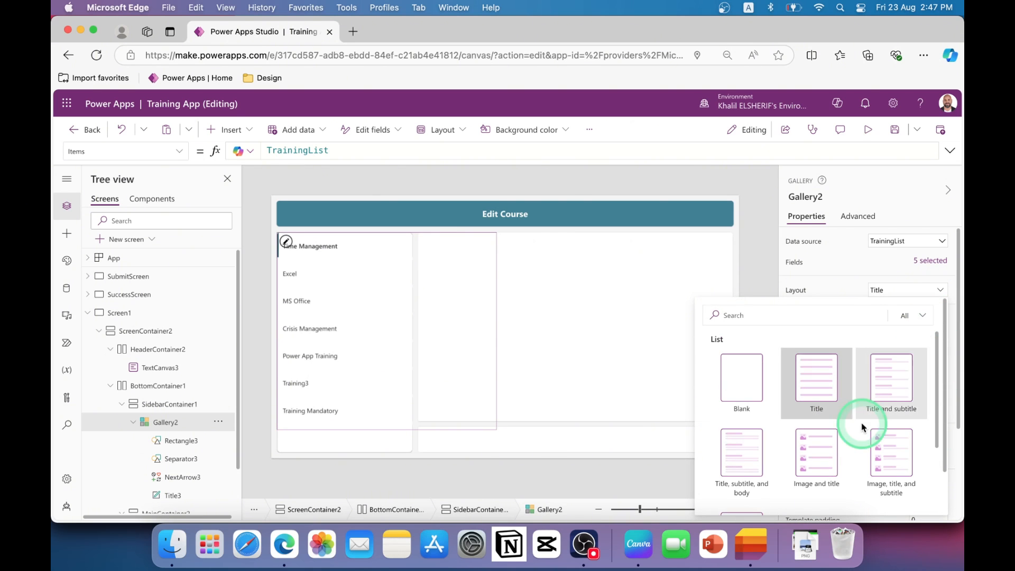
left_click(893, 458)
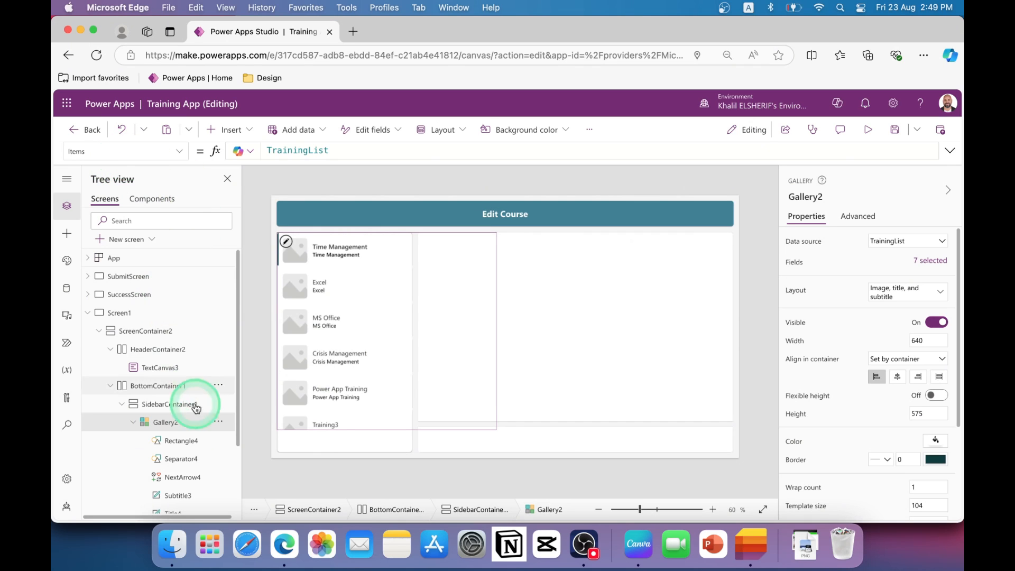
- Set Gallery2's Width property to the formula Parent.Width
left_click(159, 422)
left_click(108, 152)
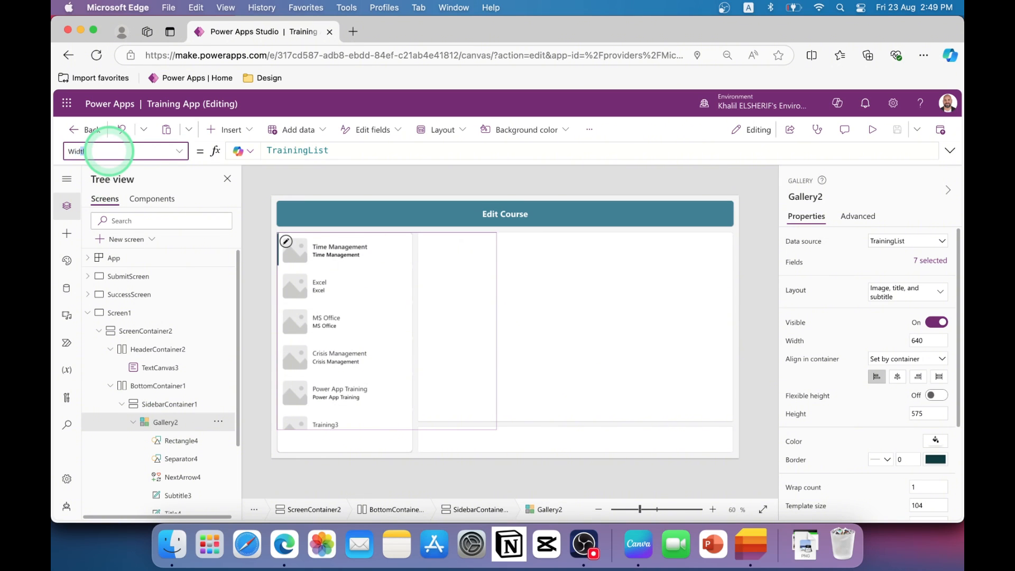
type("Width")
key("Return")
left_click(299, 152)
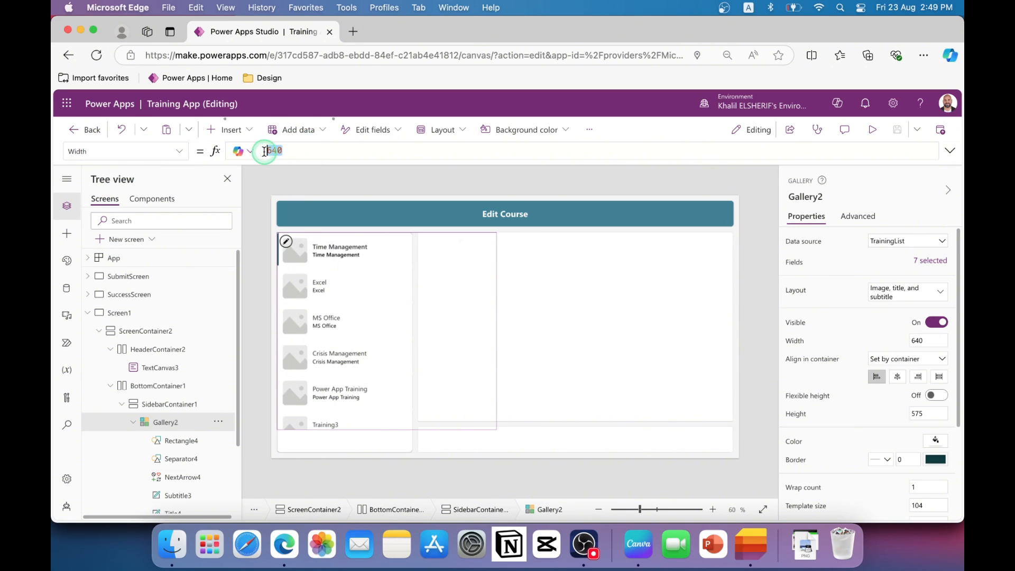
type("par")
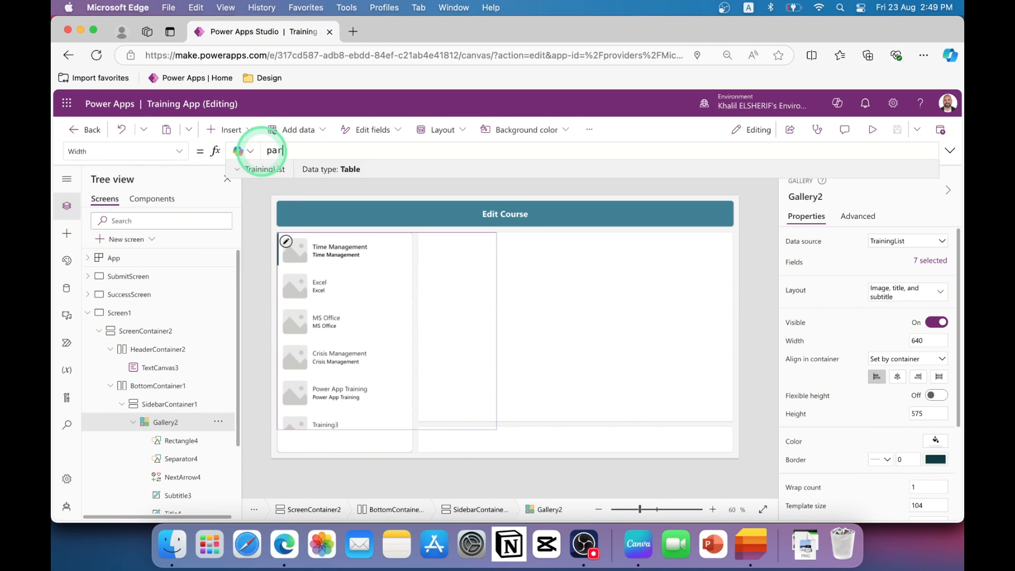
type("ent.wi")
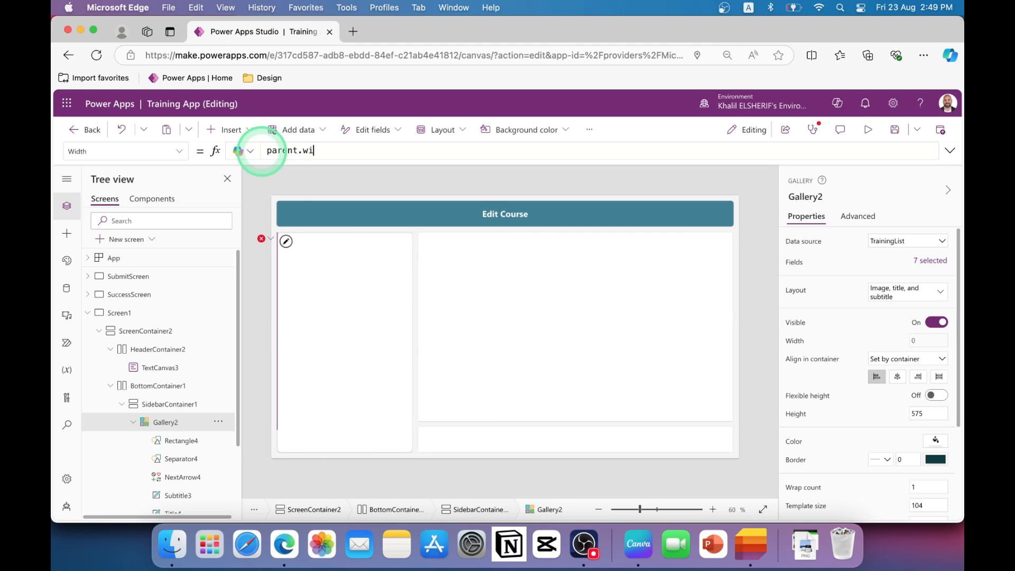
type("dth")
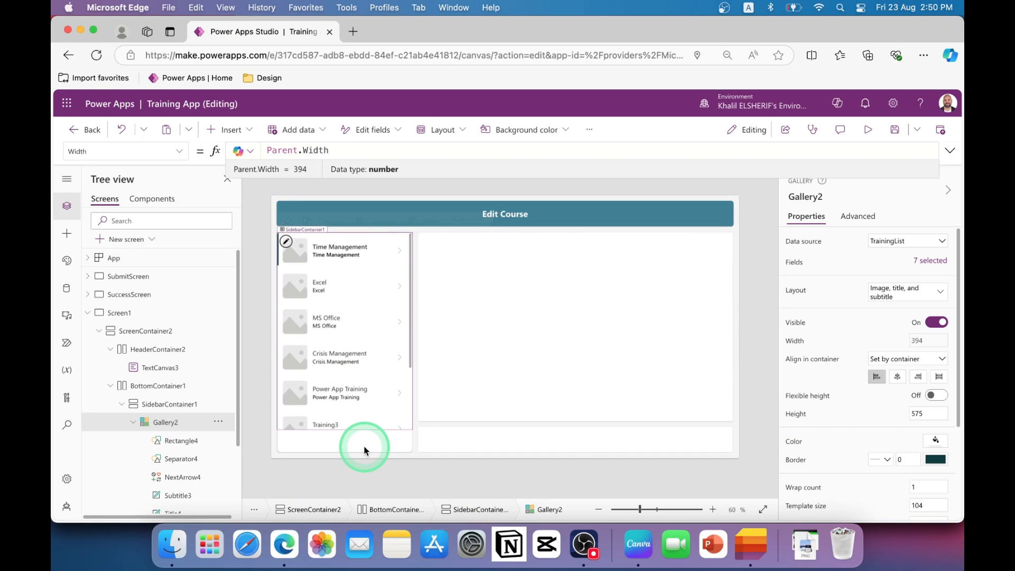
left_click(344, 445)
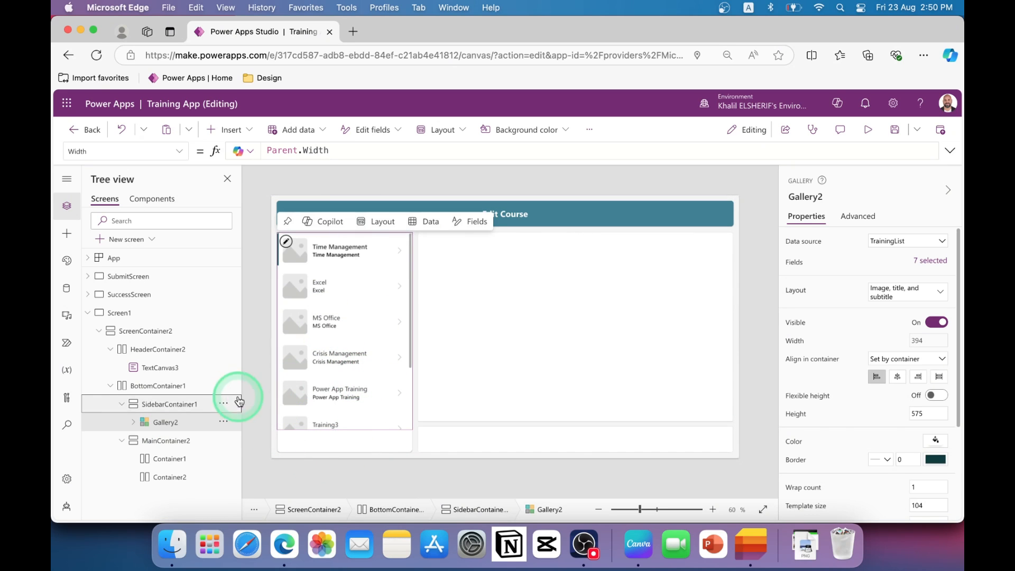
left_click(163, 424)
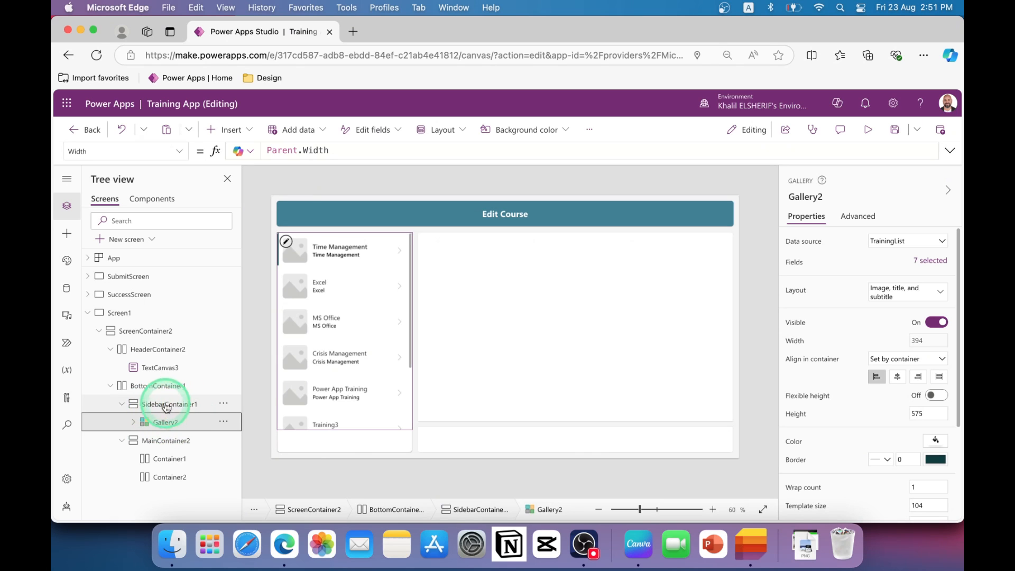
- Rename Screen1 as EditScreen
left_click(123, 316)
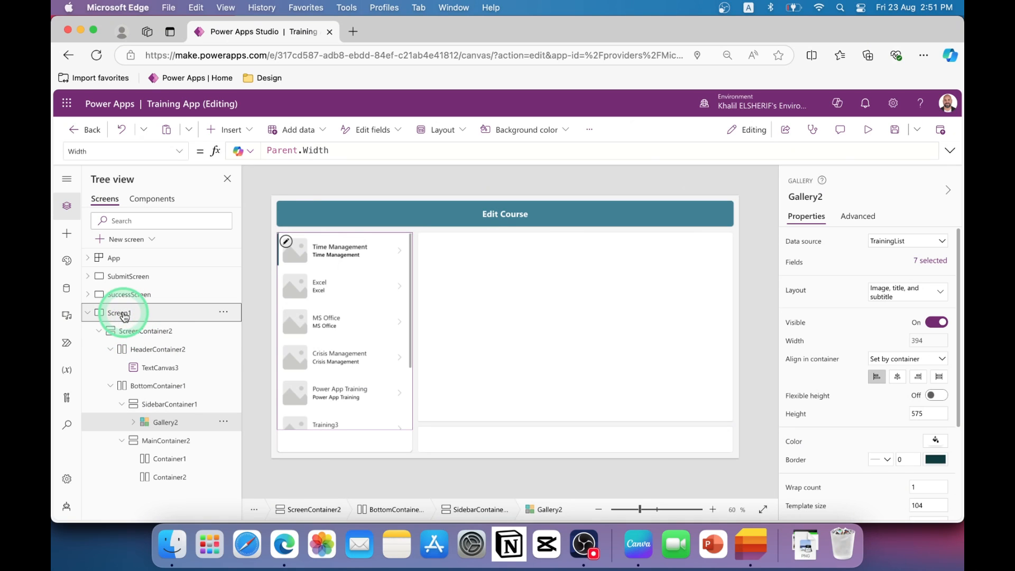
double_click(123, 314)
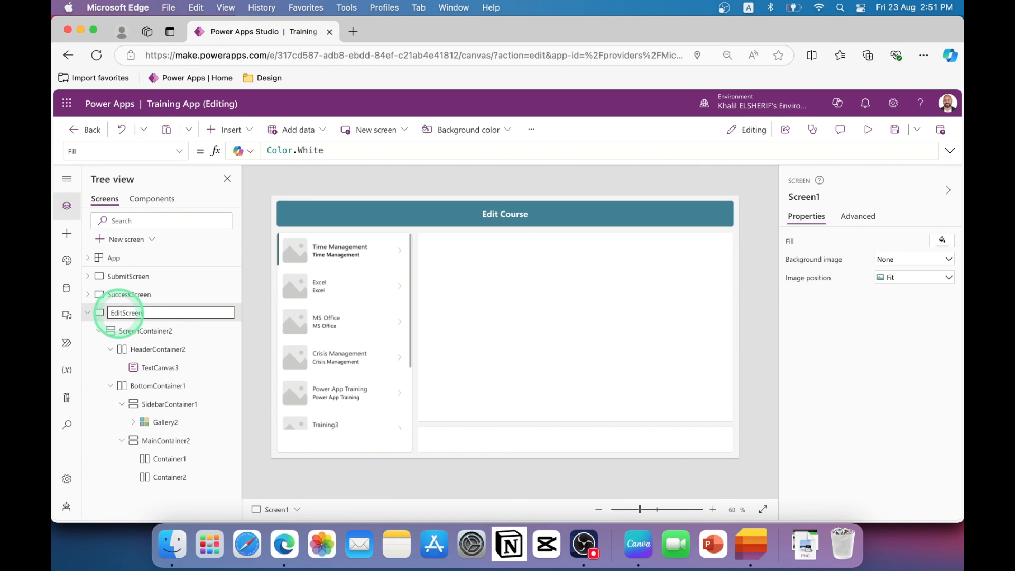
key("Return")
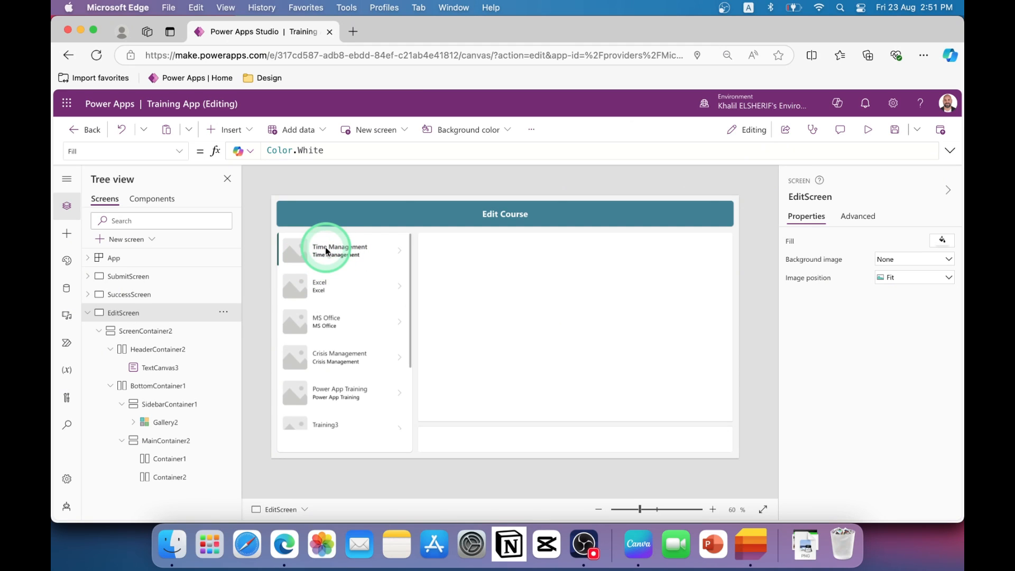
- Set the gallery subtitle label's Text property to ThisItem.'Course Type'.Value
left_click(357, 258)
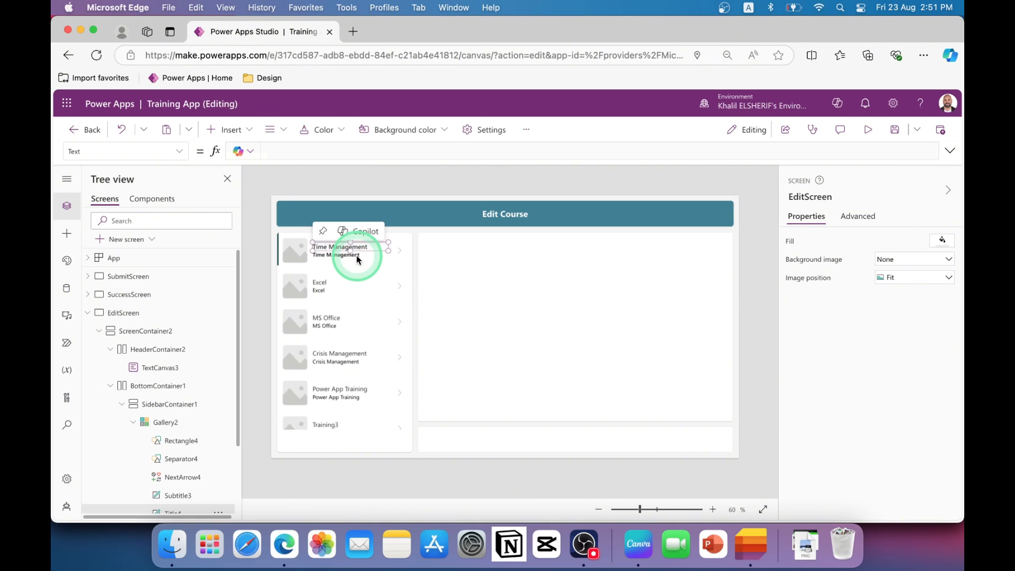
left_click(357, 257)
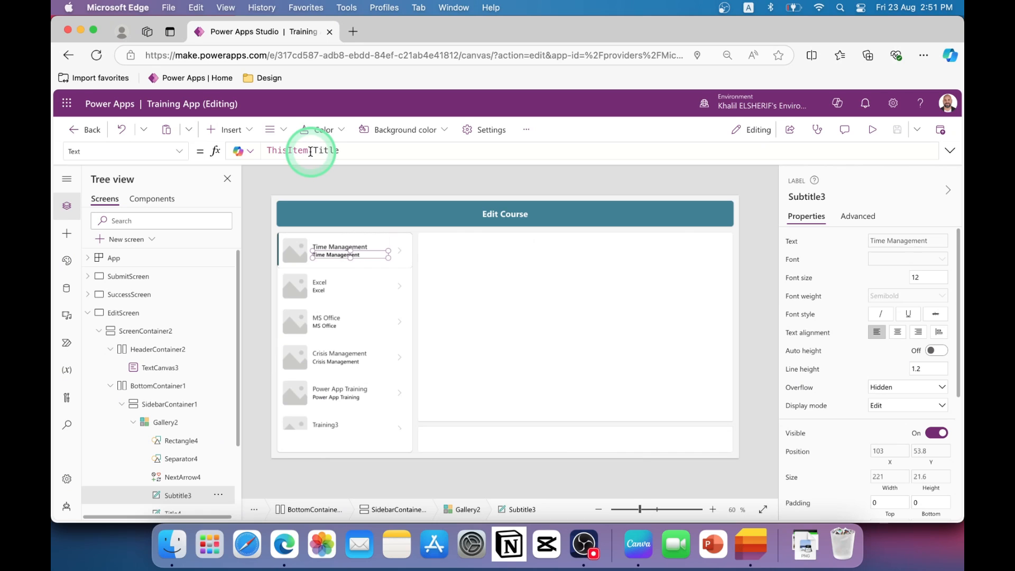
left_click(343, 150)
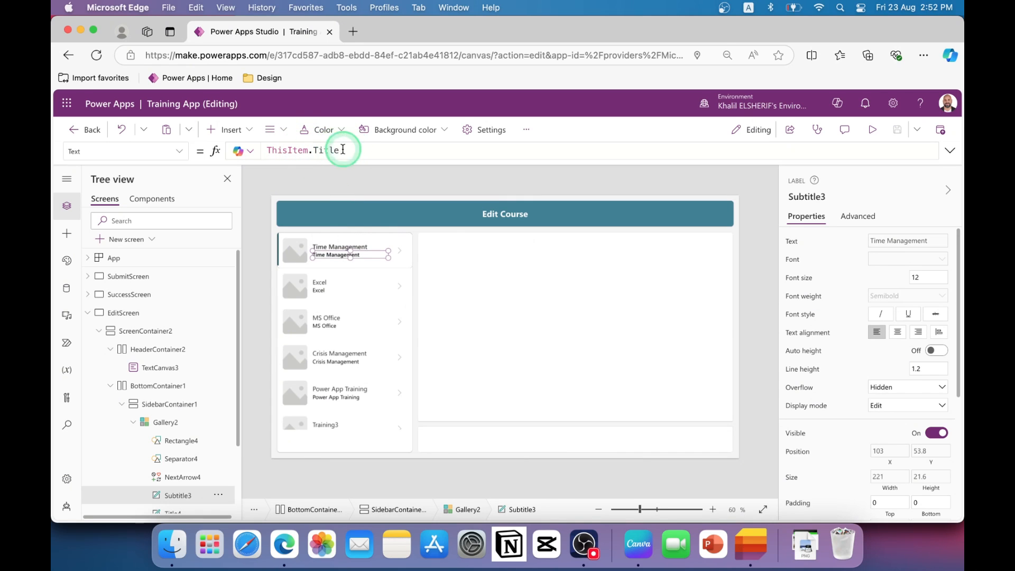
double_click(323, 151)
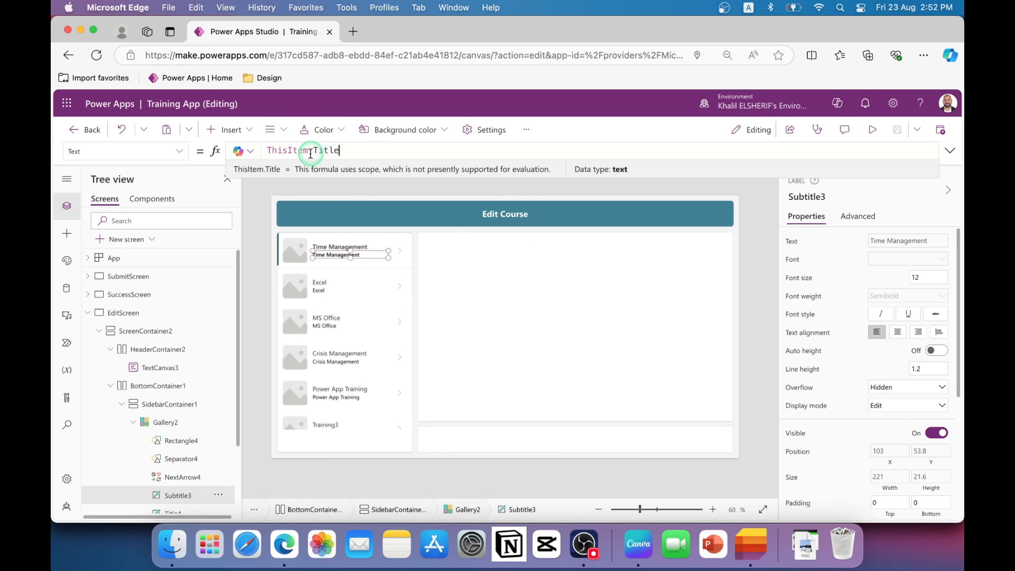
type(".")
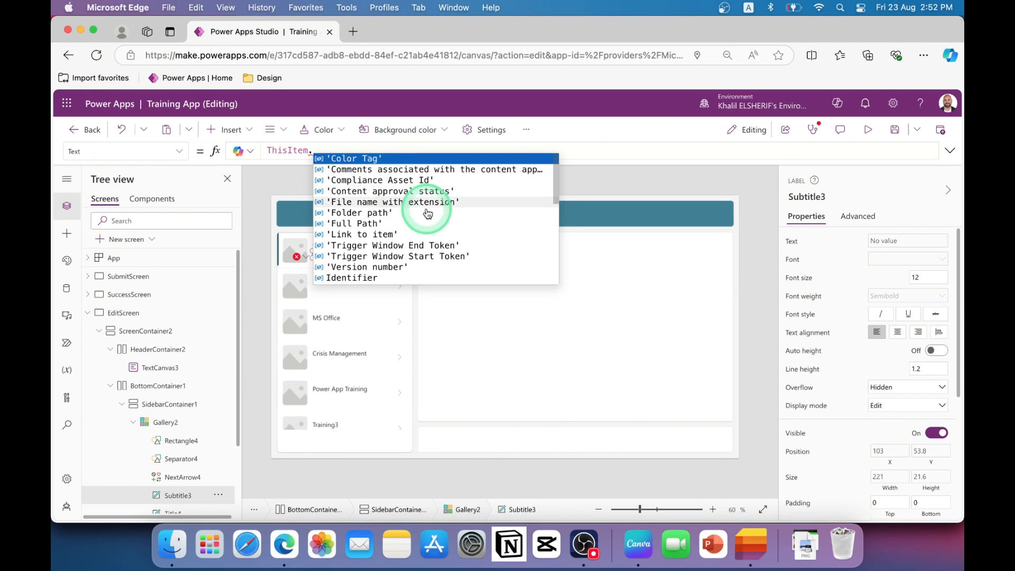
left_click_drag(556, 192, 551, 243)
left_click(361, 193)
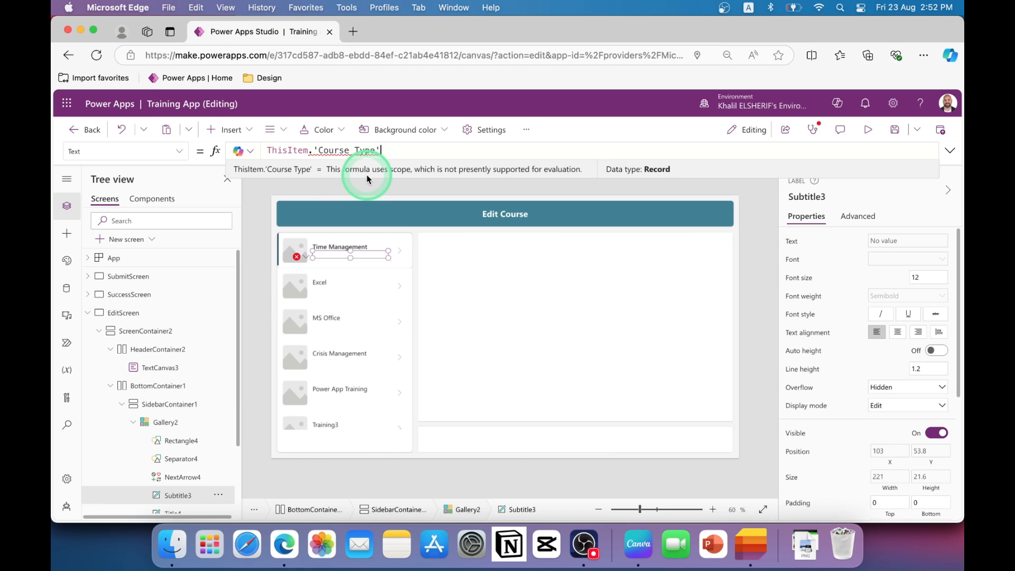
type(".v")
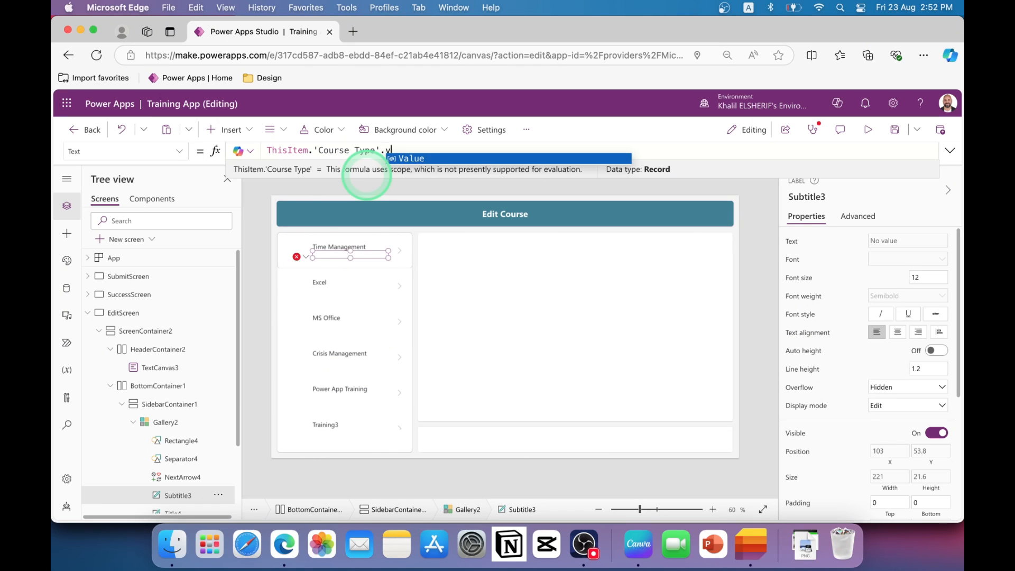
left_click(398, 159)
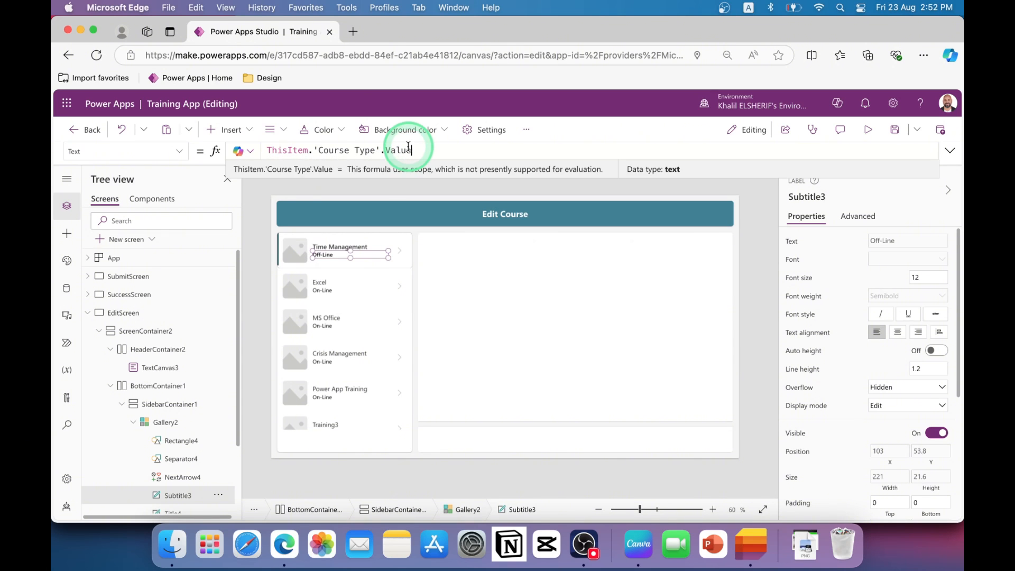
left_click(391, 187)
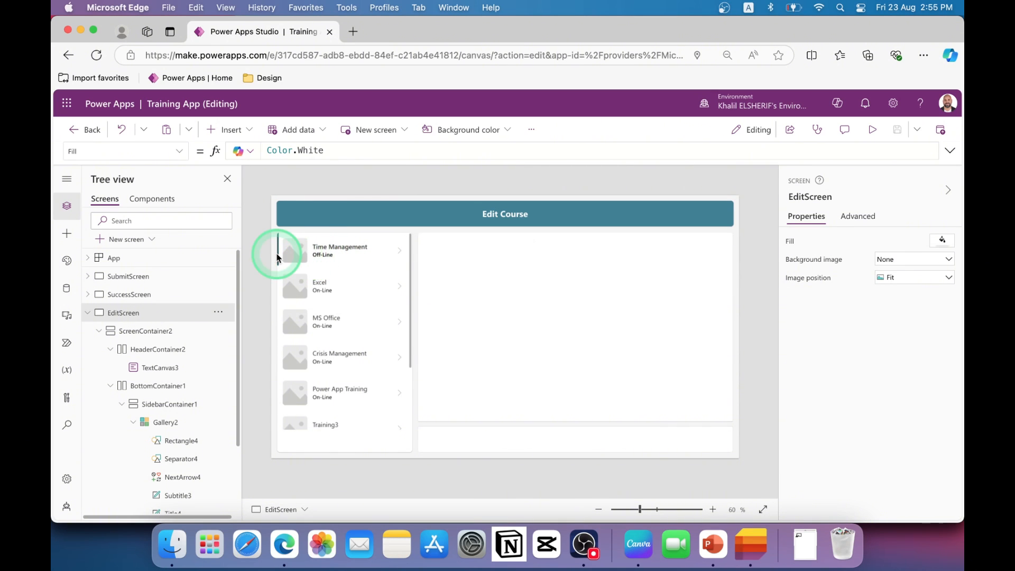
left_click(327, 256)
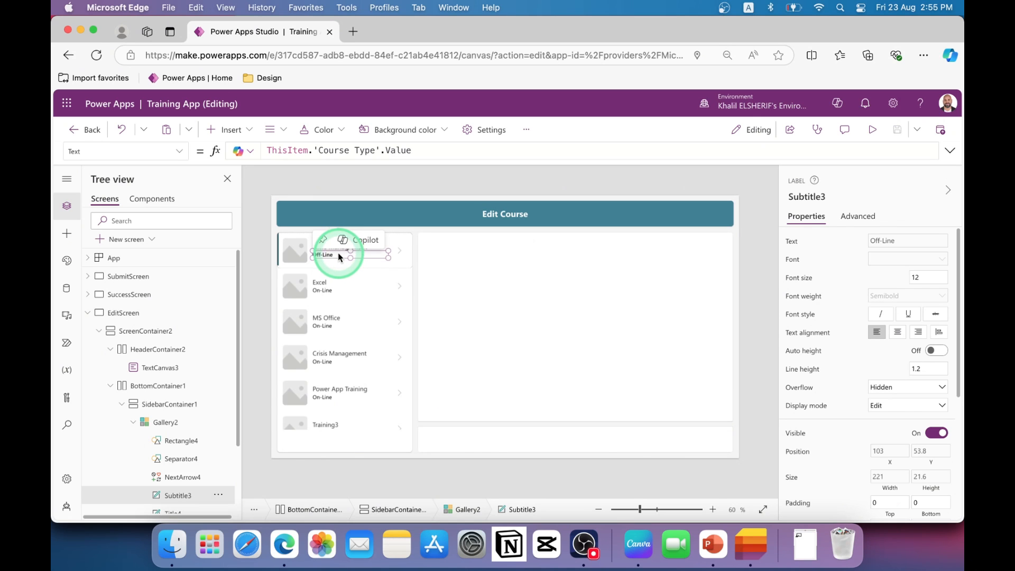
- Duplicate the gallery's course type label, place the copy at each item's upper right (X 161, Y 7), and right-align its text
key("Delete")
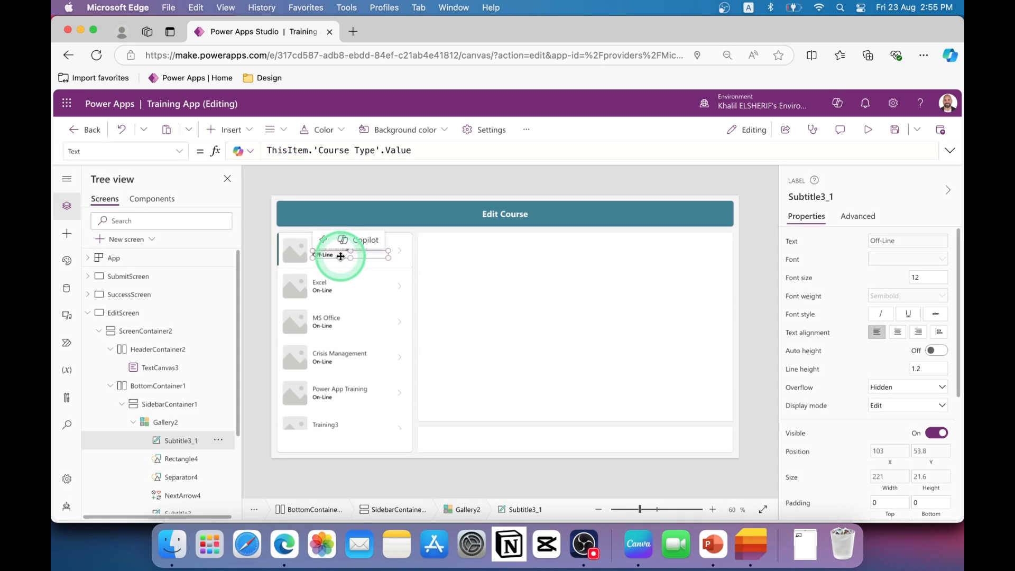
left_click_drag(335, 253, 354, 236)
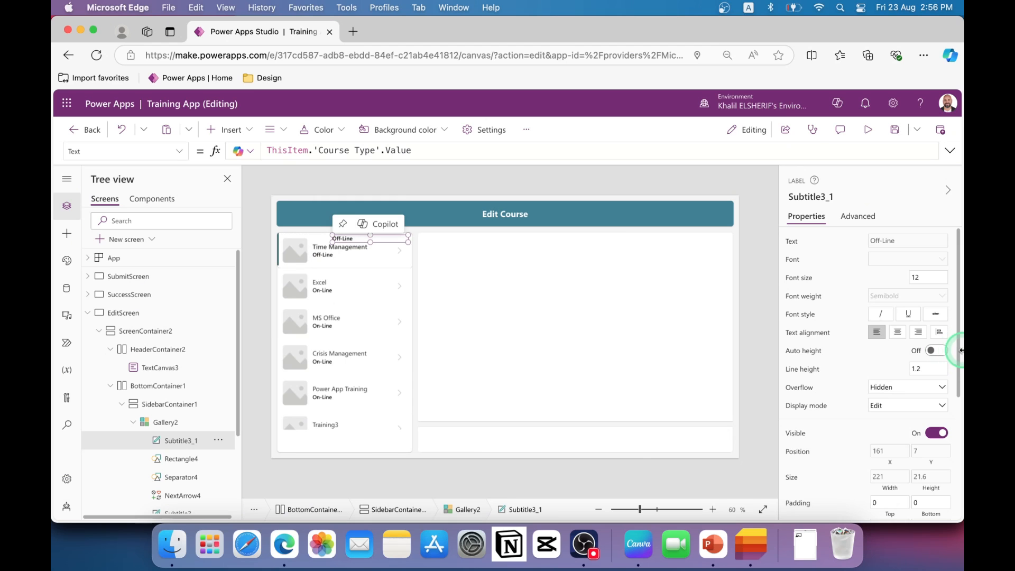
left_click_drag(959, 347, 961, 312)
left_click(918, 332)
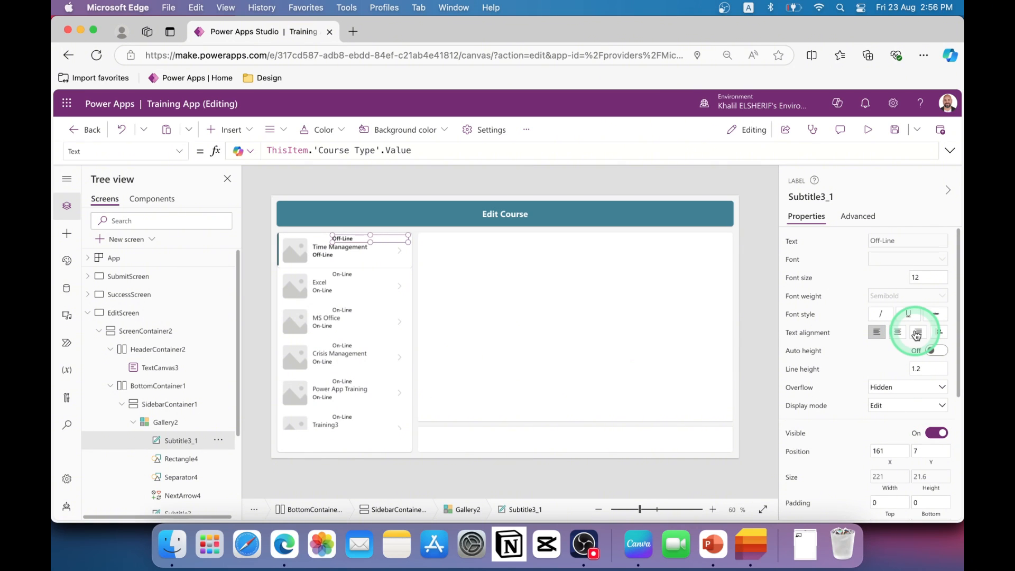
left_click(918, 333)
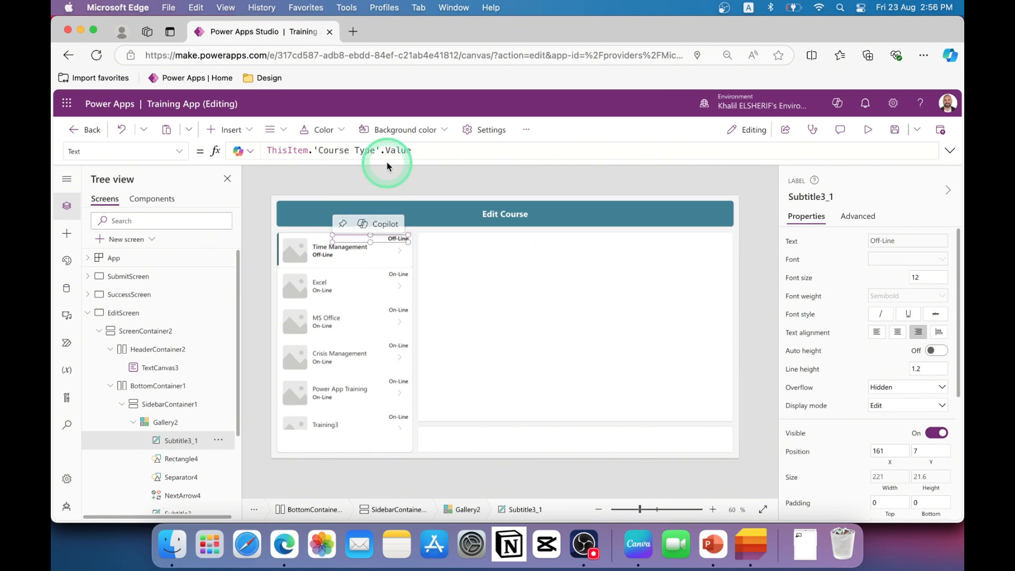
- Set the duplicated label's Text property to ThisItem.'Course Date'
left_click_drag(424, 150, 309, 149)
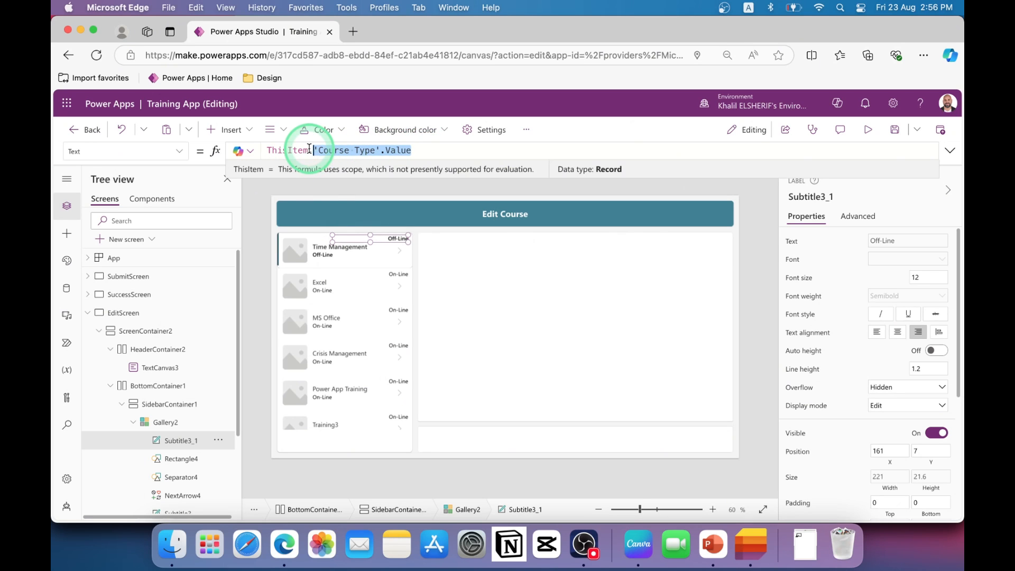
type("cours")
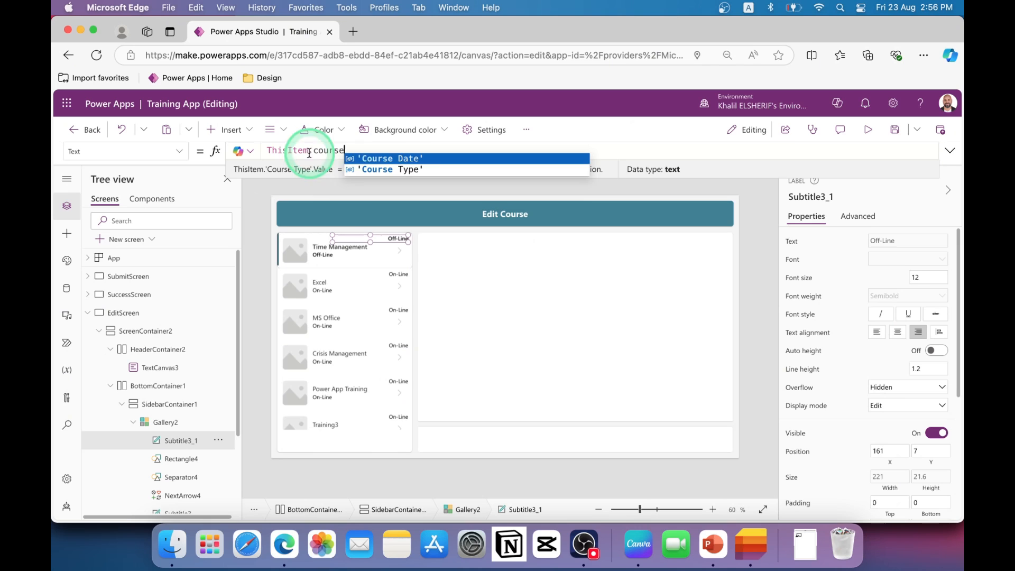
left_click(386, 158)
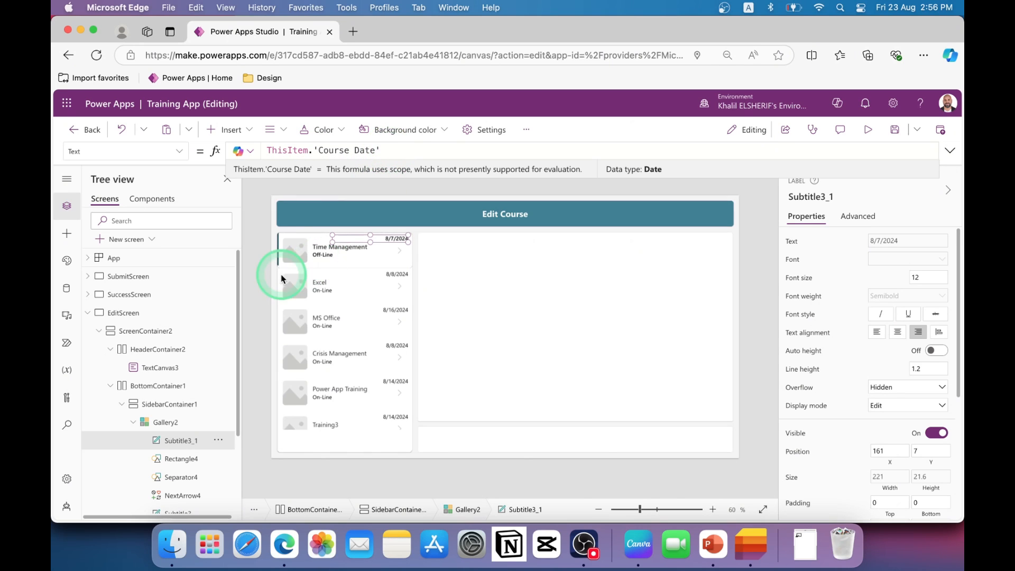
- Upload the image file Picture1.svg to the app's media
left_click(298, 251)
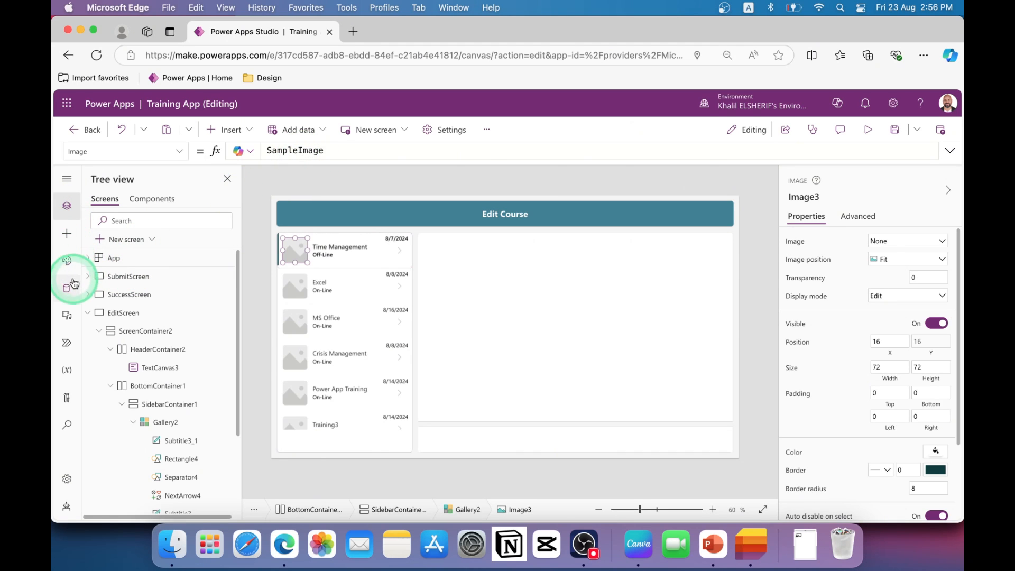
left_click(68, 317)
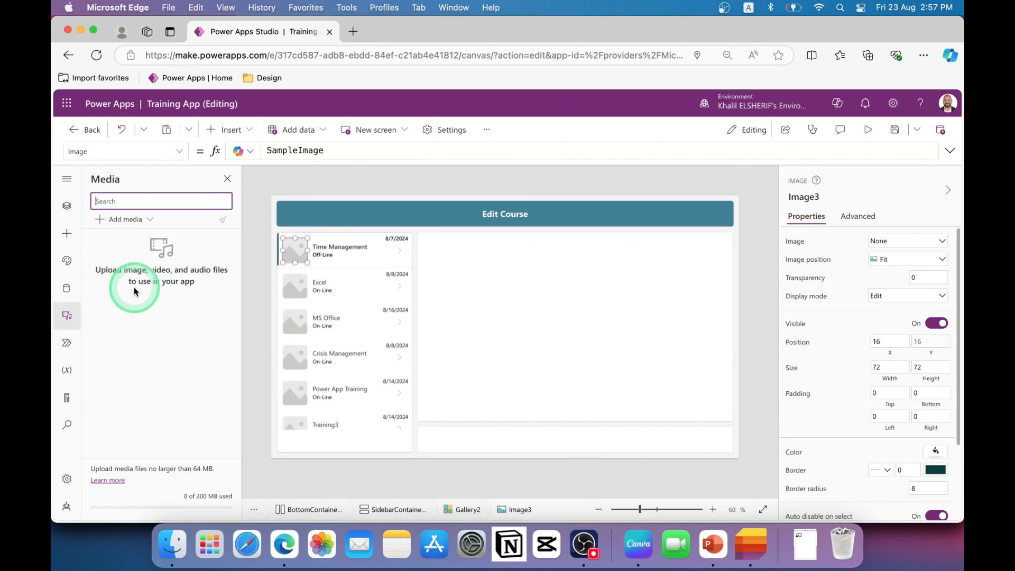
left_click(129, 226)
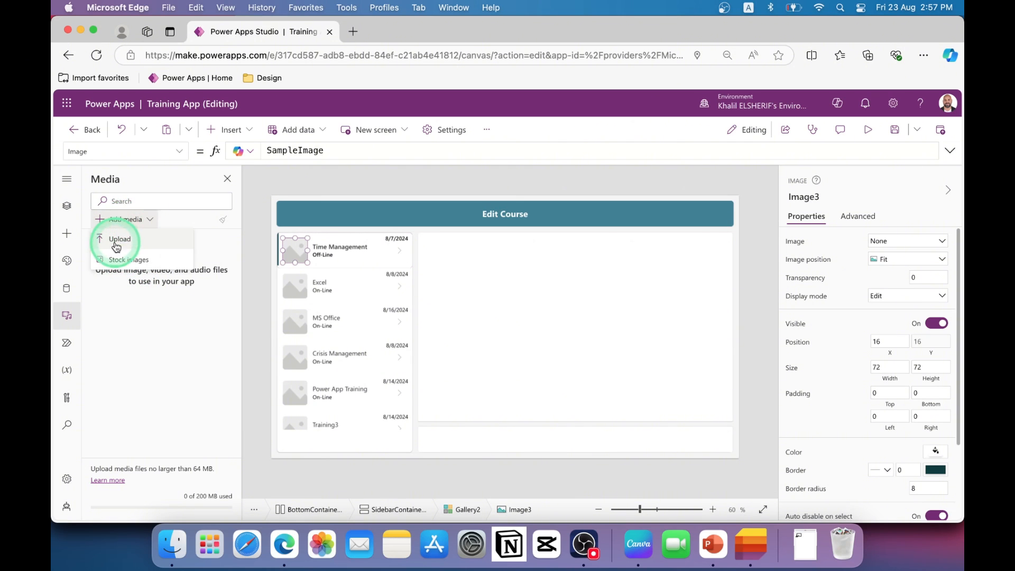
left_click(115, 245)
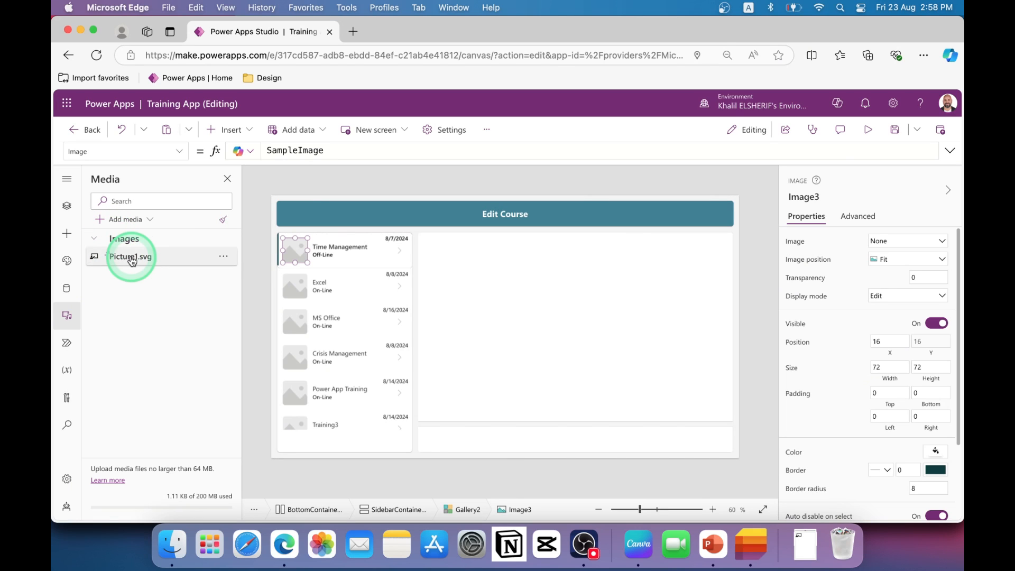
- Set the Image property of the gallery's item image to Picture1
left_click_drag(131, 260, 278, 254)
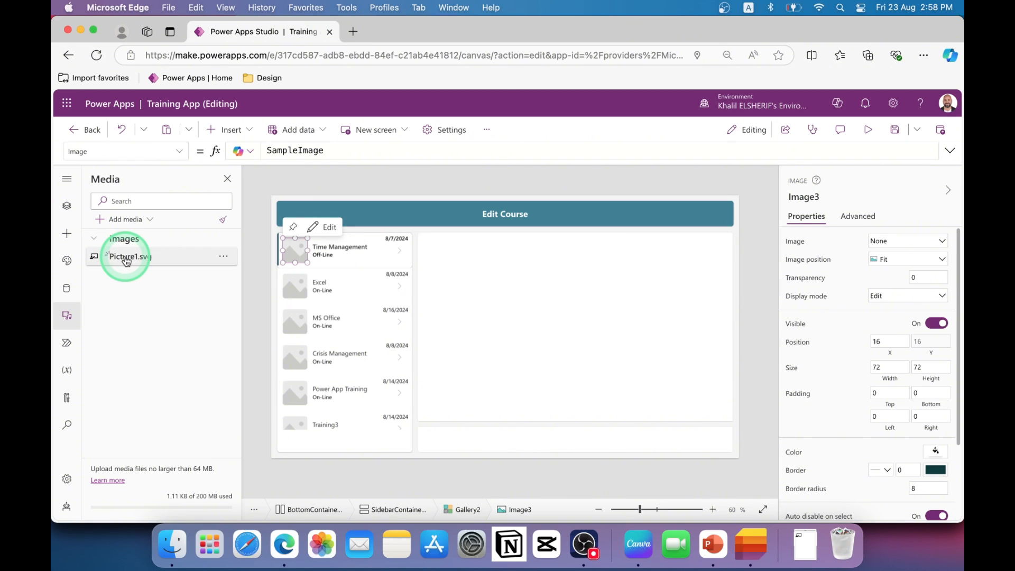
left_click(282, 148)
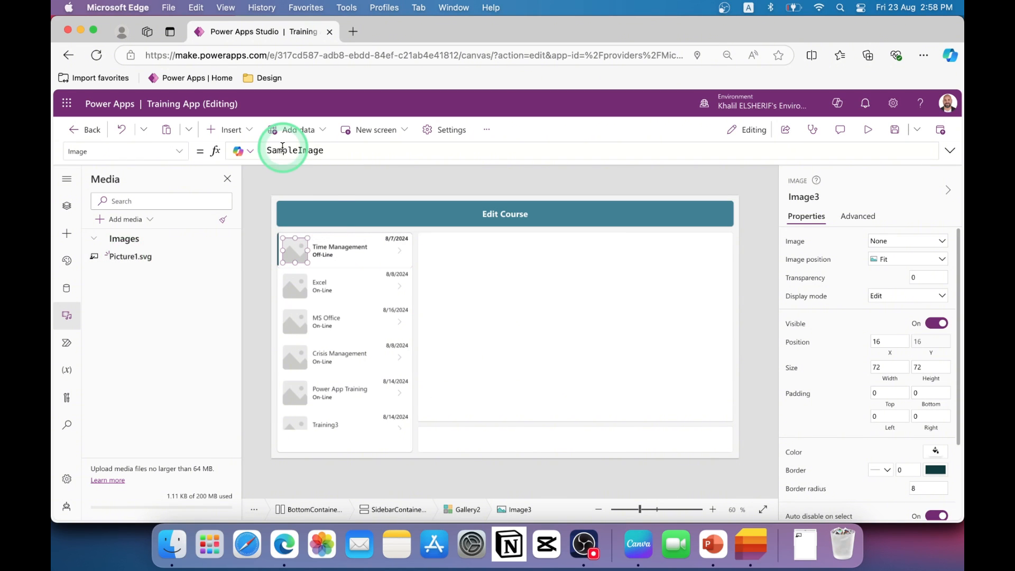
left_click(118, 259)
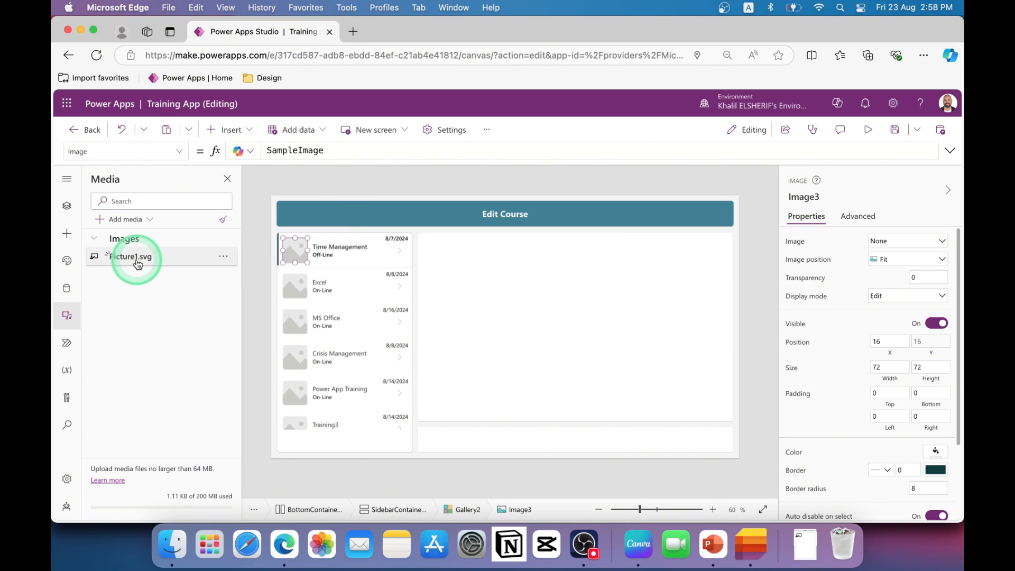
left_click(333, 155)
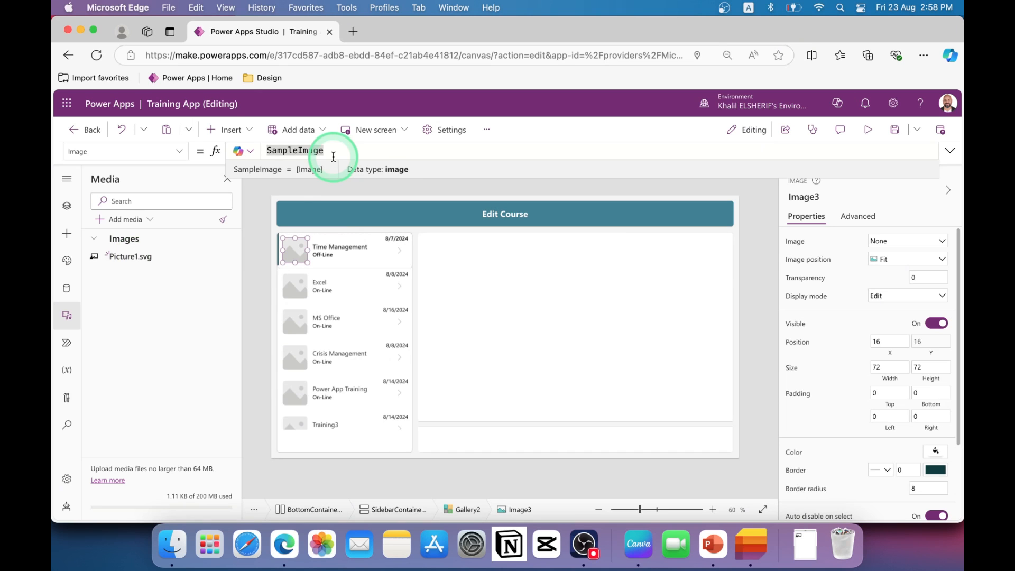
left_click_drag(333, 157, 223, 140)
type("pi")
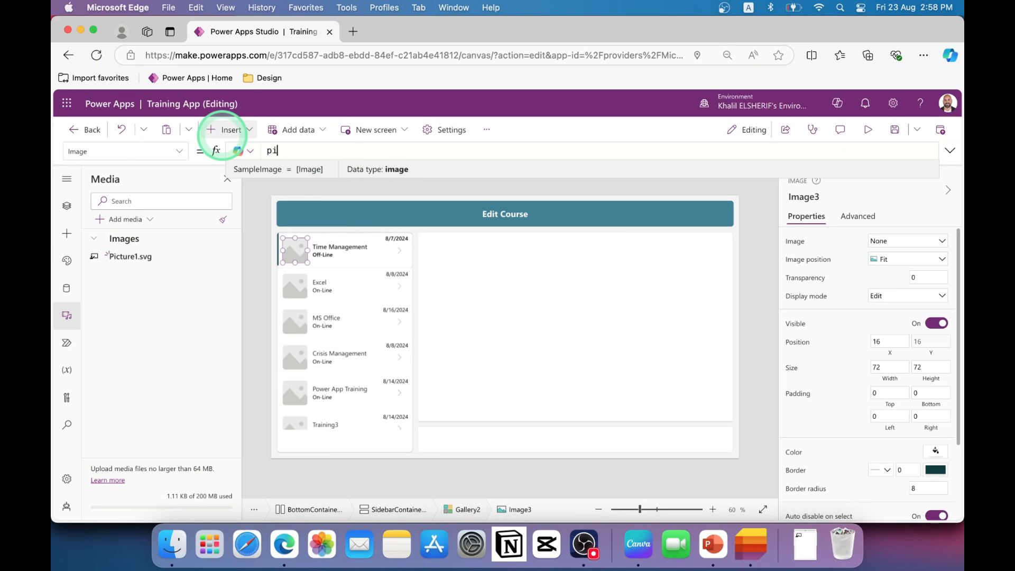
type("ctu")
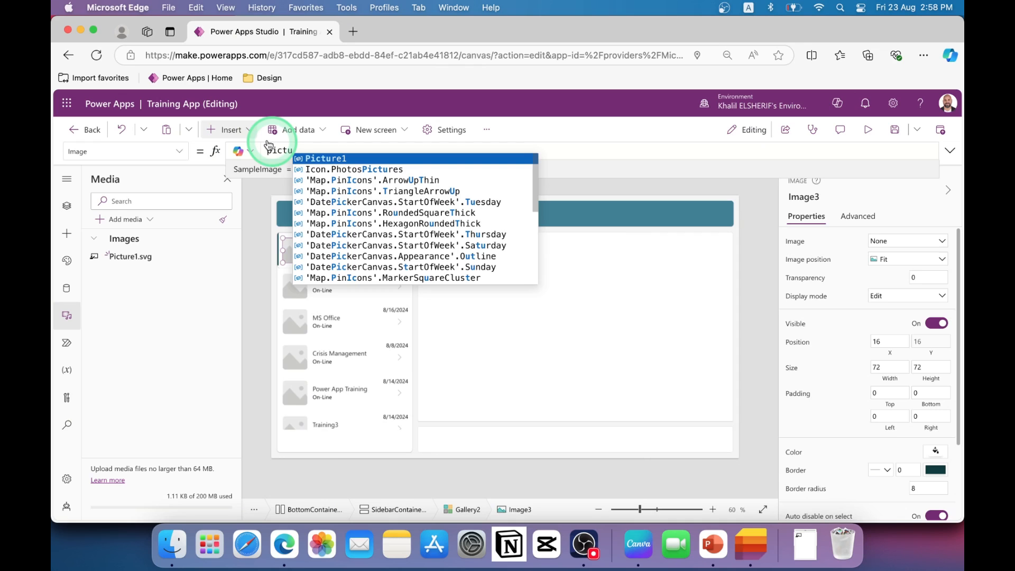
left_click(336, 158)
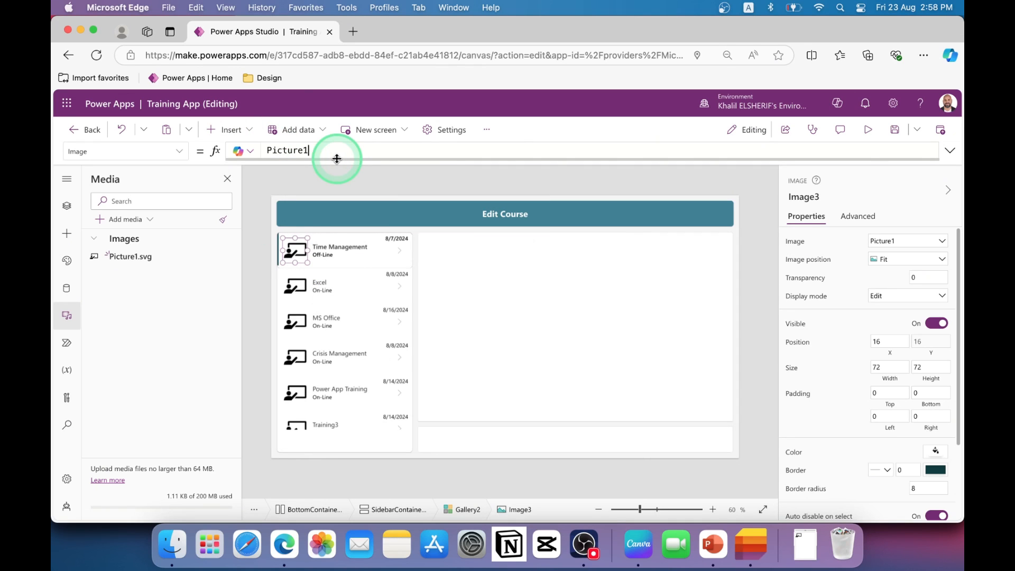
left_click(301, 255)
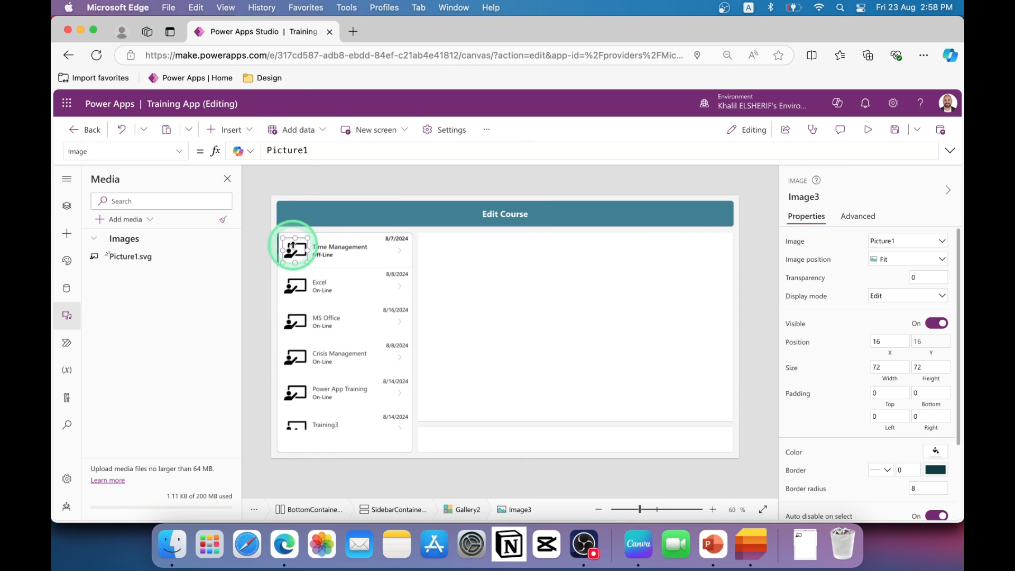
left_click(295, 377)
left_click(302, 262)
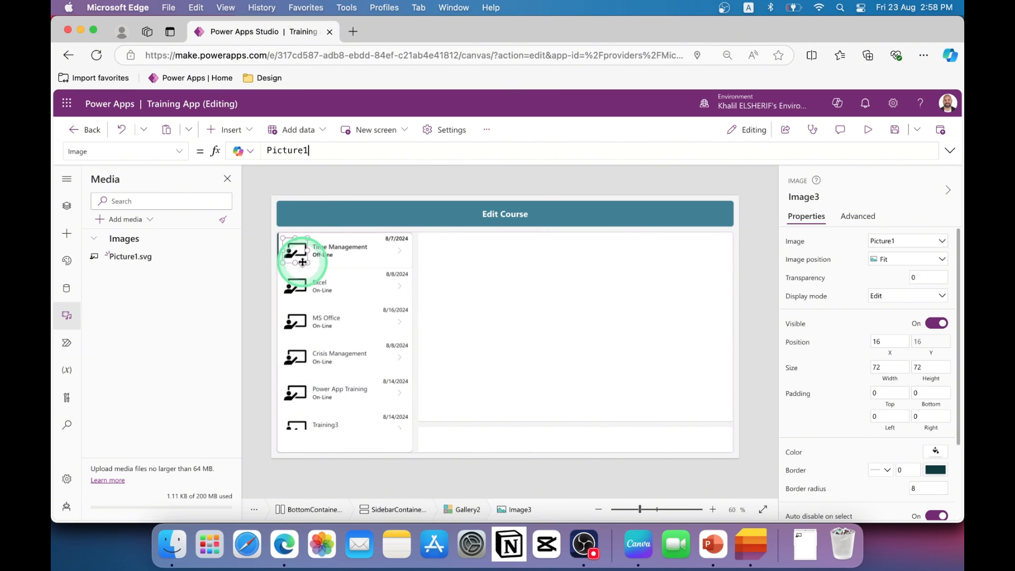
left_click(300, 255)
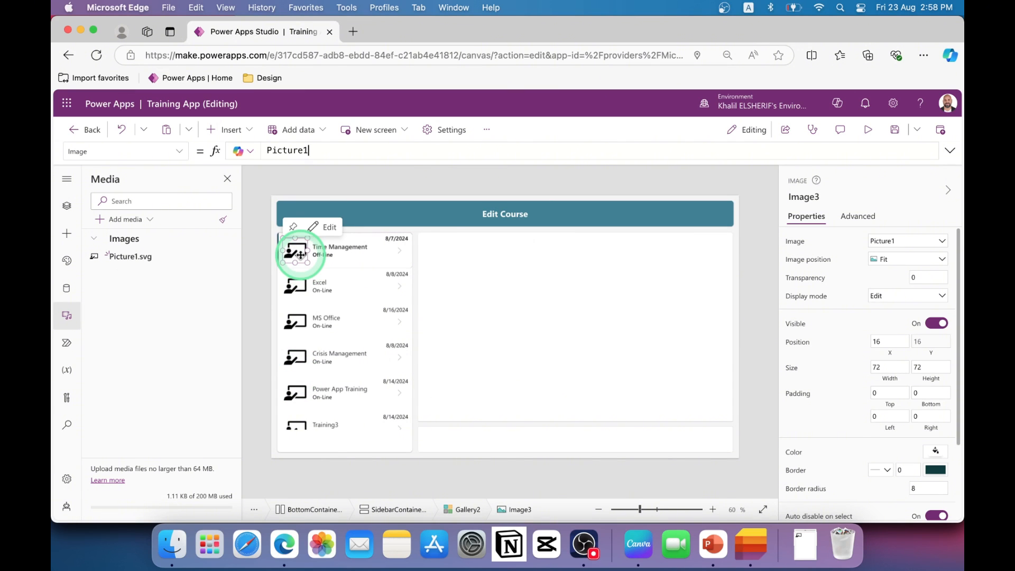
left_click(332, 246)
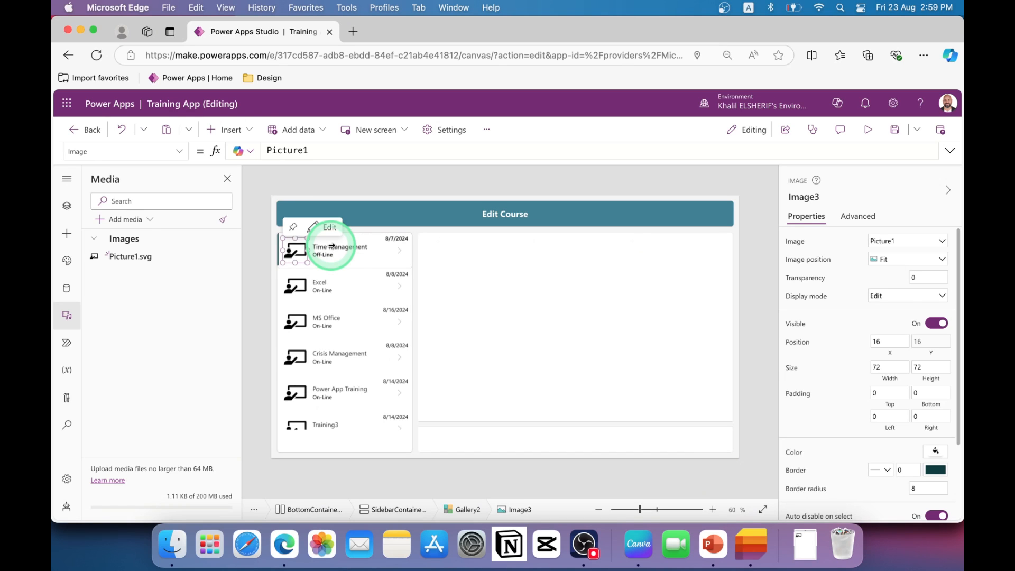
left_click(341, 261)
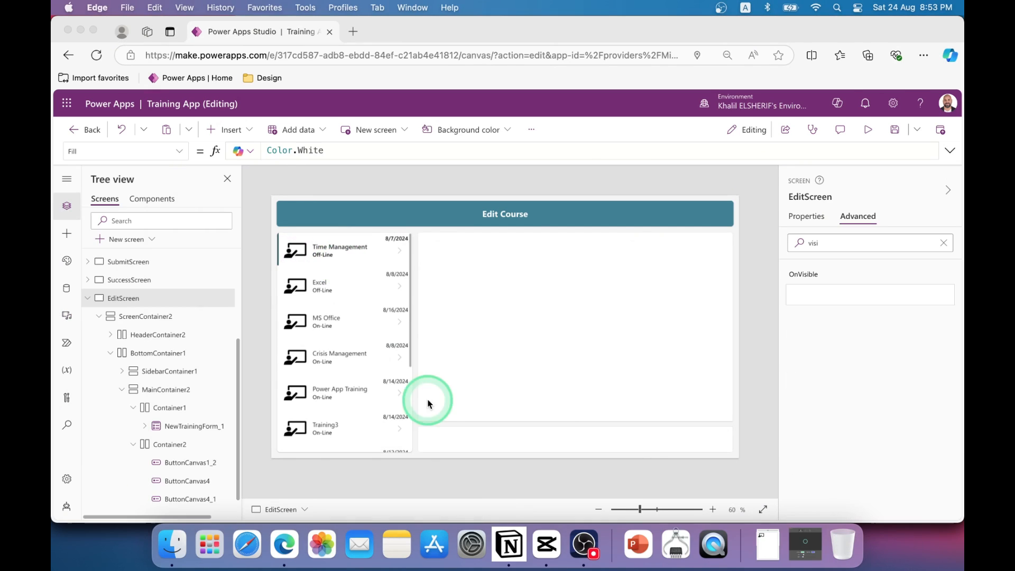
left_click(461, 362)
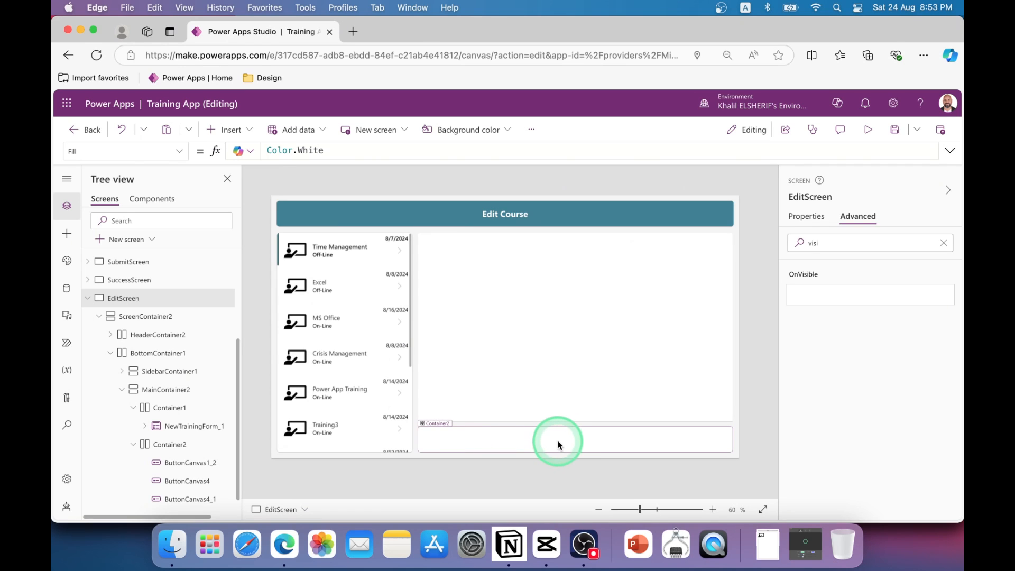
left_click(421, 386)
left_click(474, 446)
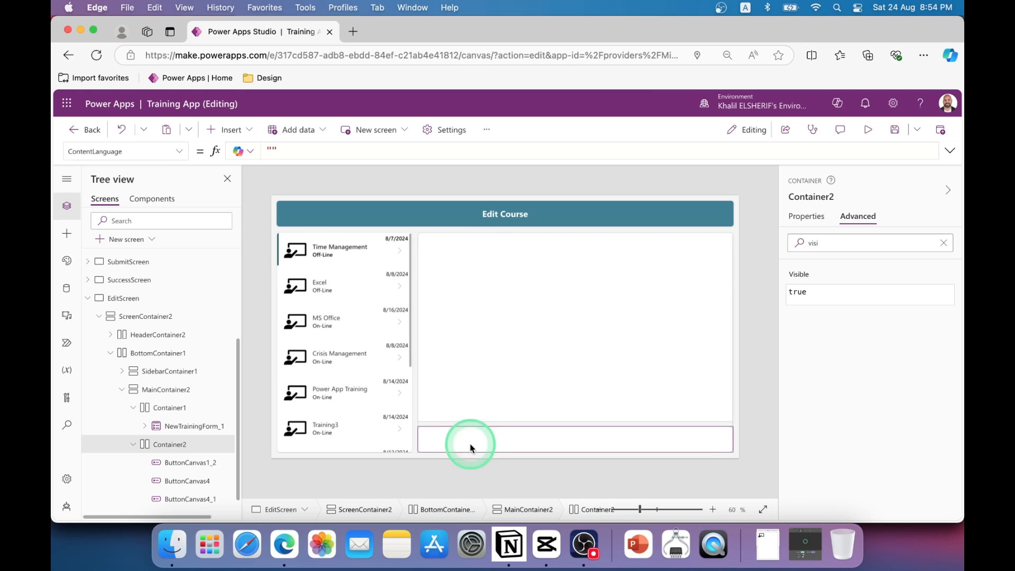
- Try inserting a new edit form into Container1 on EditScreen
left_click(466, 347)
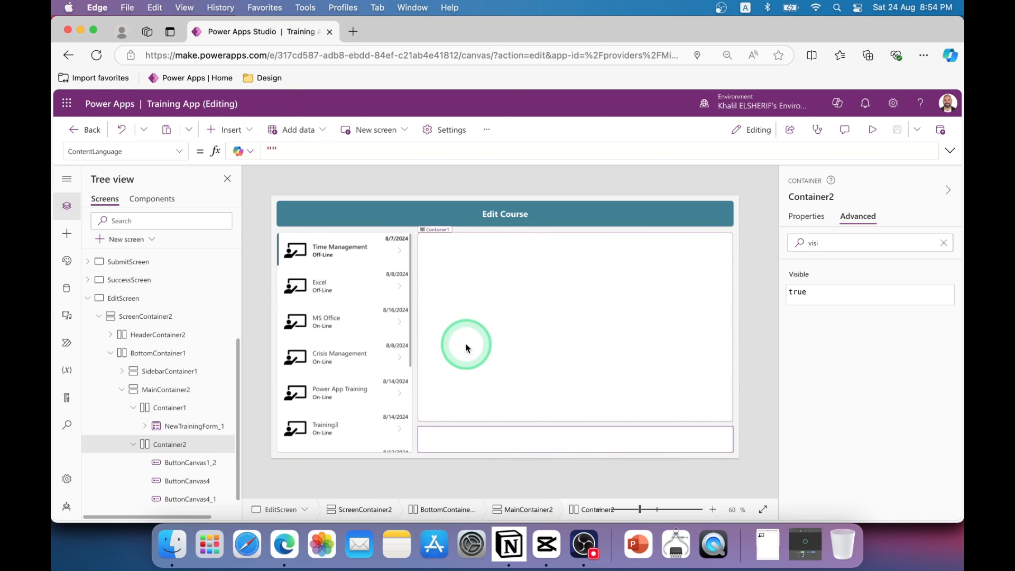
left_click(220, 134)
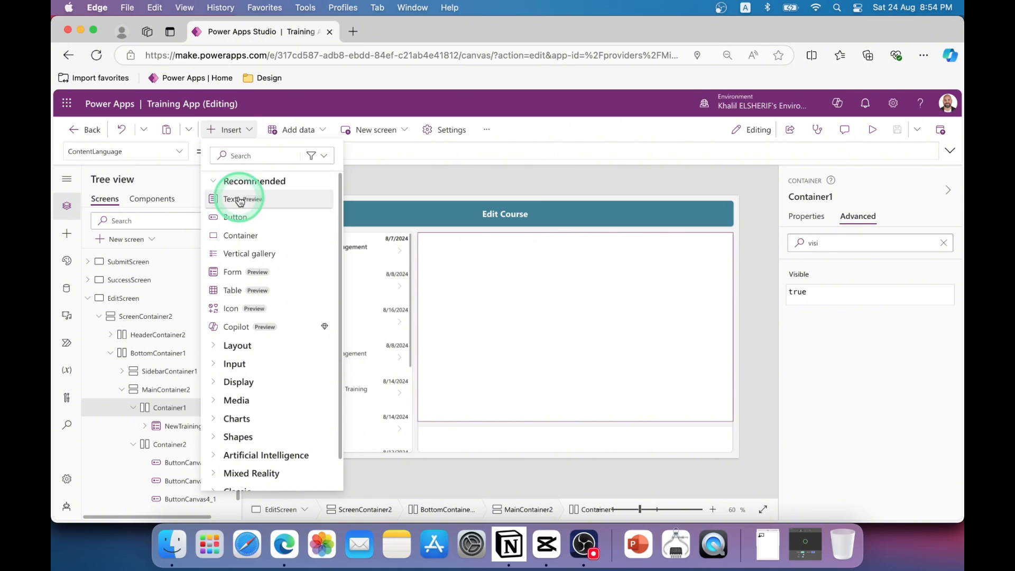
left_click(232, 276)
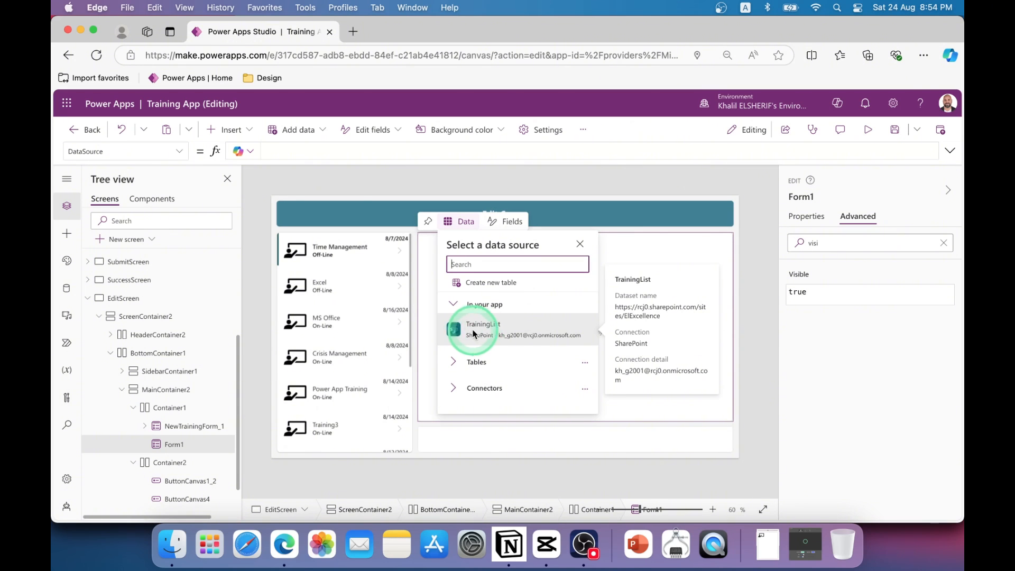
- Copy NewTrainingForm from SubmitScreen into Container1 on EditScreen and select the pasted form
left_click(146, 265)
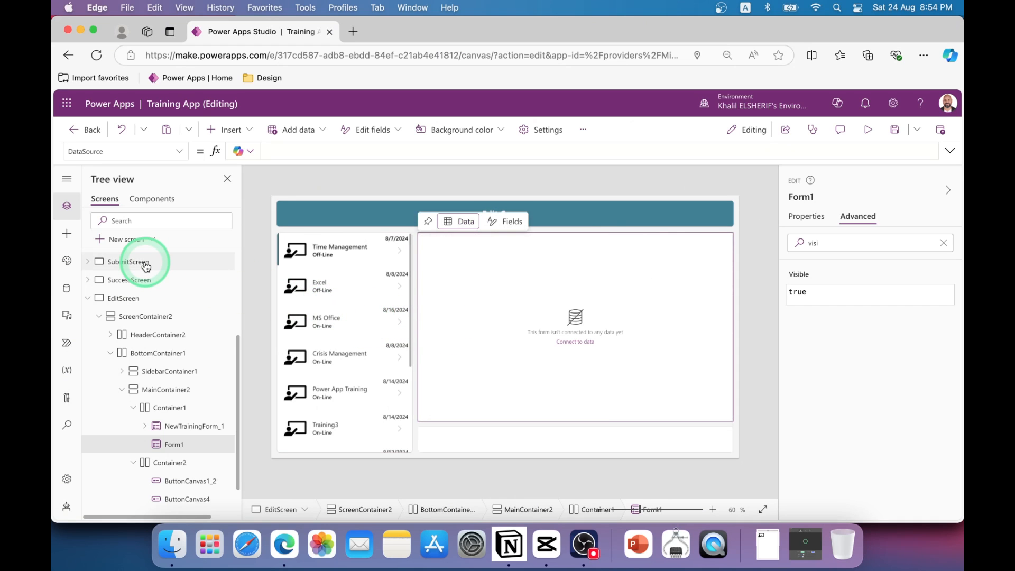
left_click(146, 264)
left_click(456, 313)
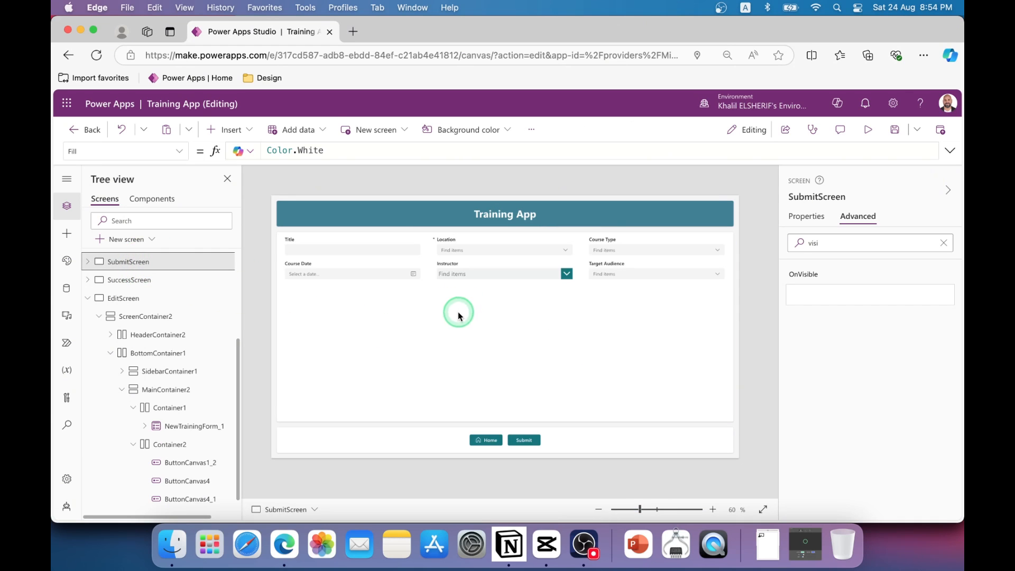
left_click(445, 329)
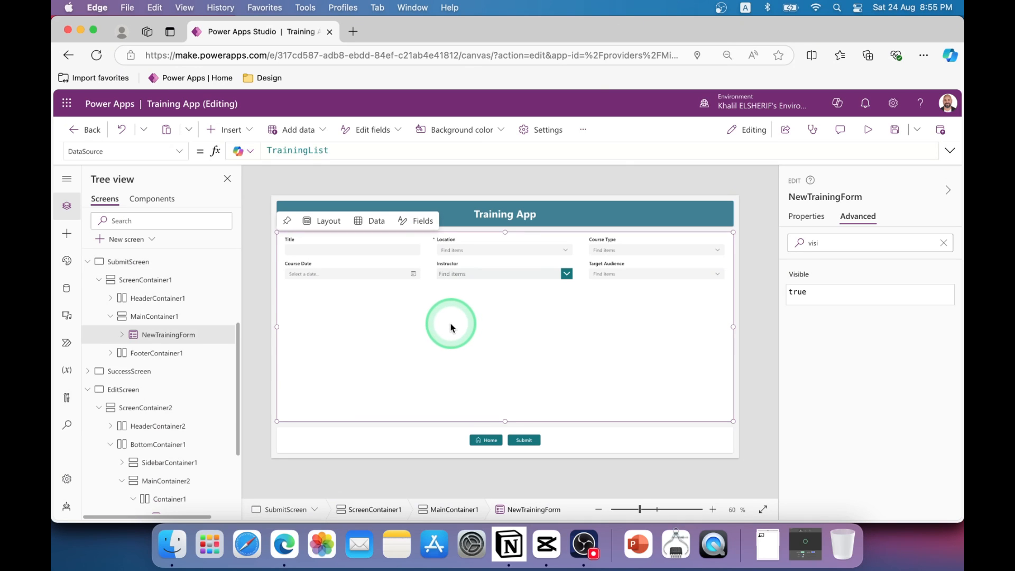
left_click(149, 394)
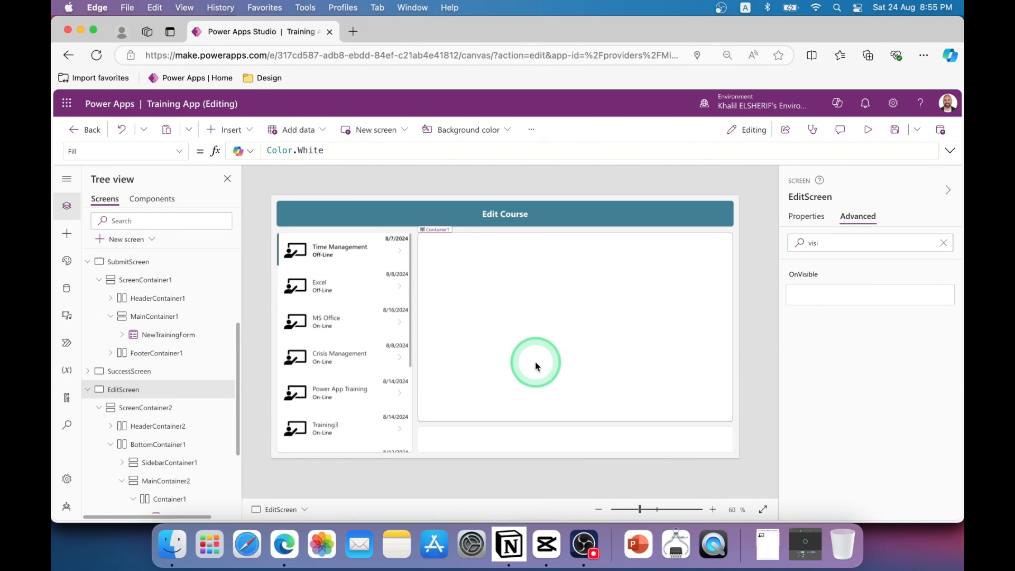
left_click(535, 364)
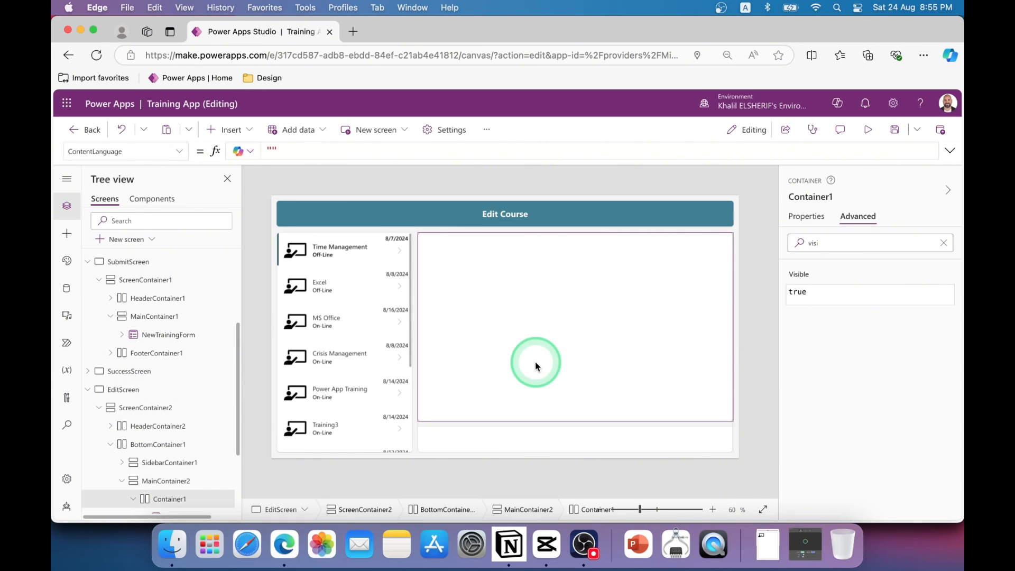
key("ctrl+v")
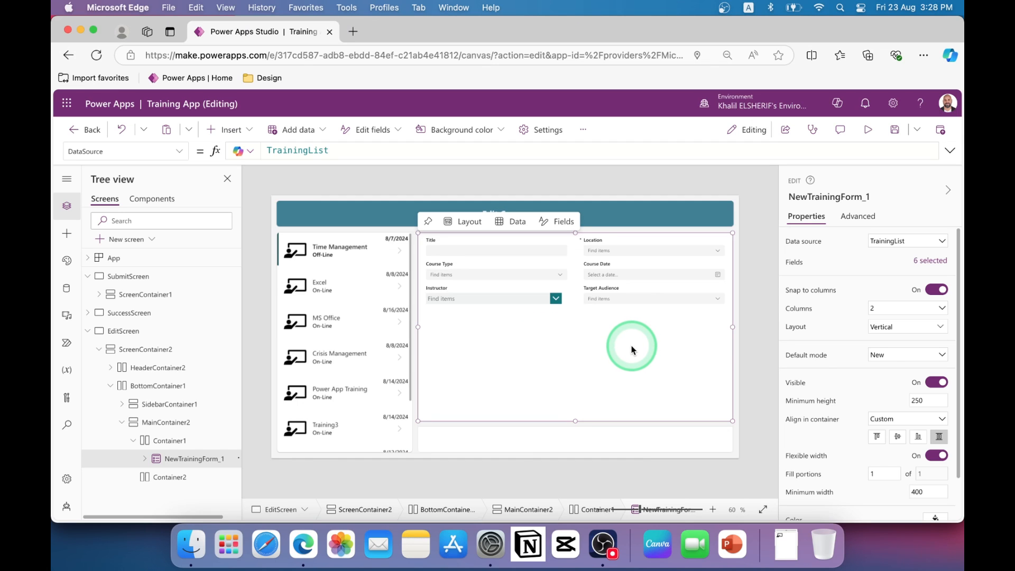
left_click(490, 366)
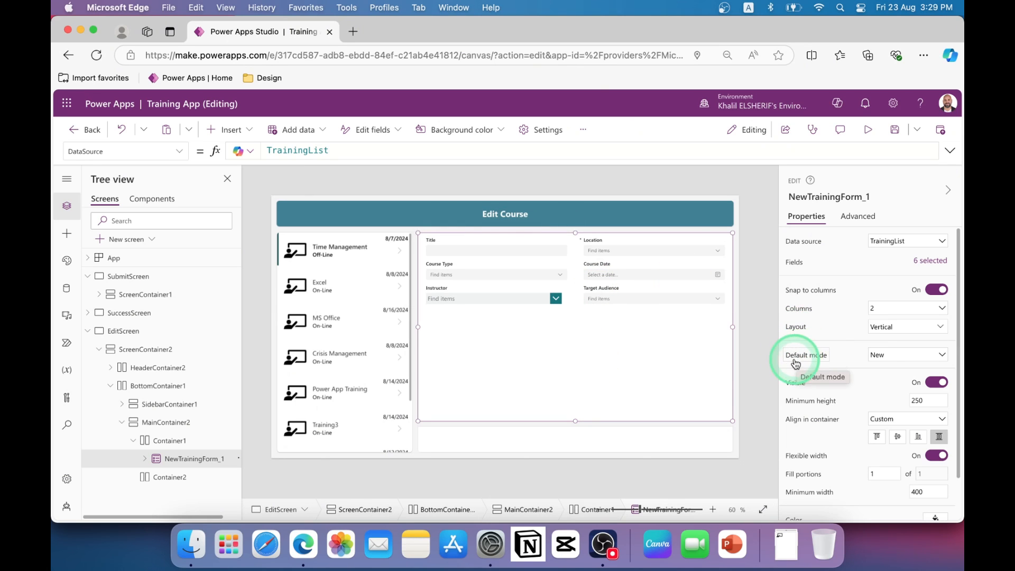
- Set the default mode of the pasted NewTrainingForm_1 to Edit
left_click(917, 353)
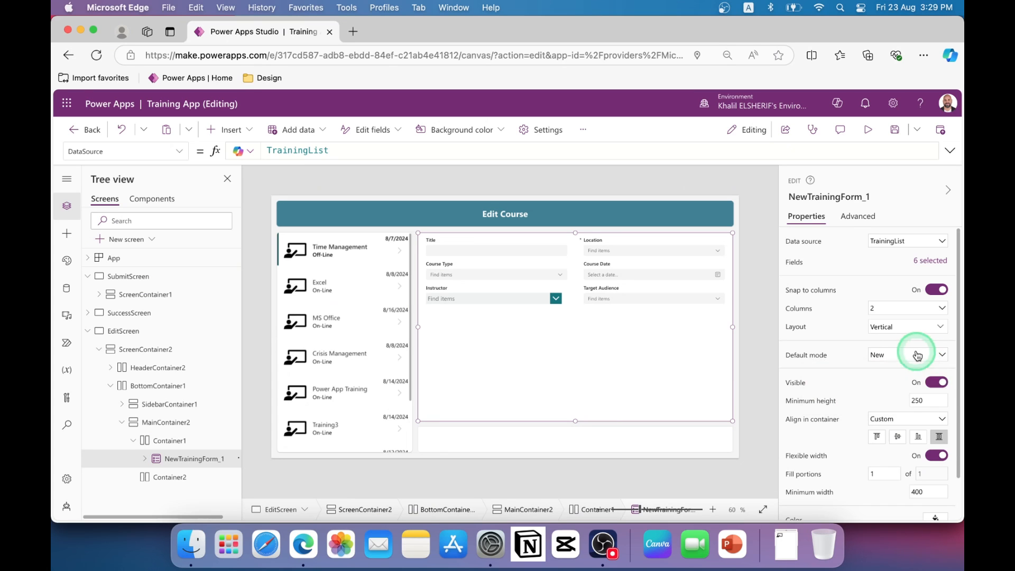
left_click(887, 369)
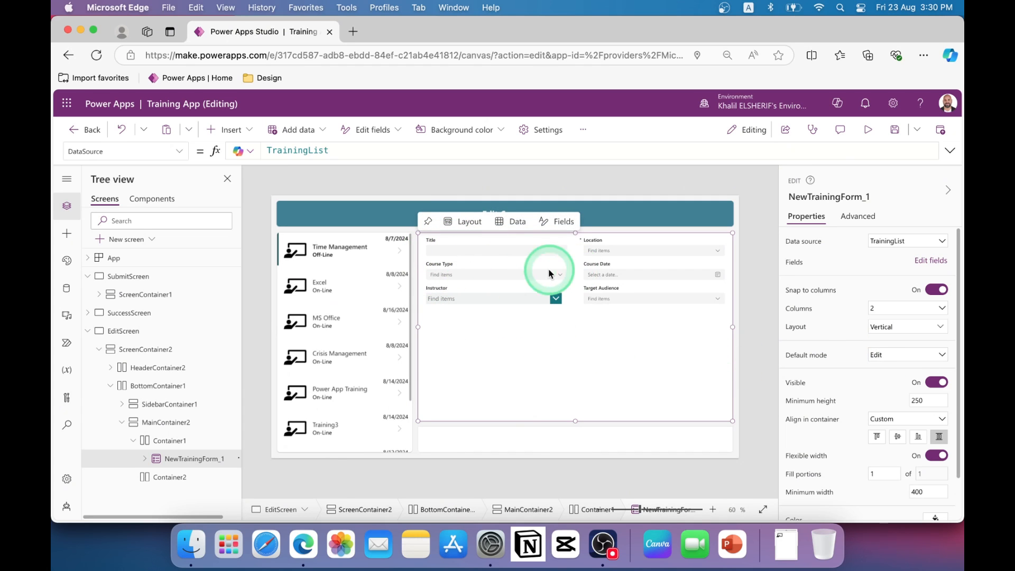
- Preview EditScreen and select several courses in the gallery to check whether the form responds, then return to editing
left_click(867, 130)
left_click(307, 267)
left_click(269, 315)
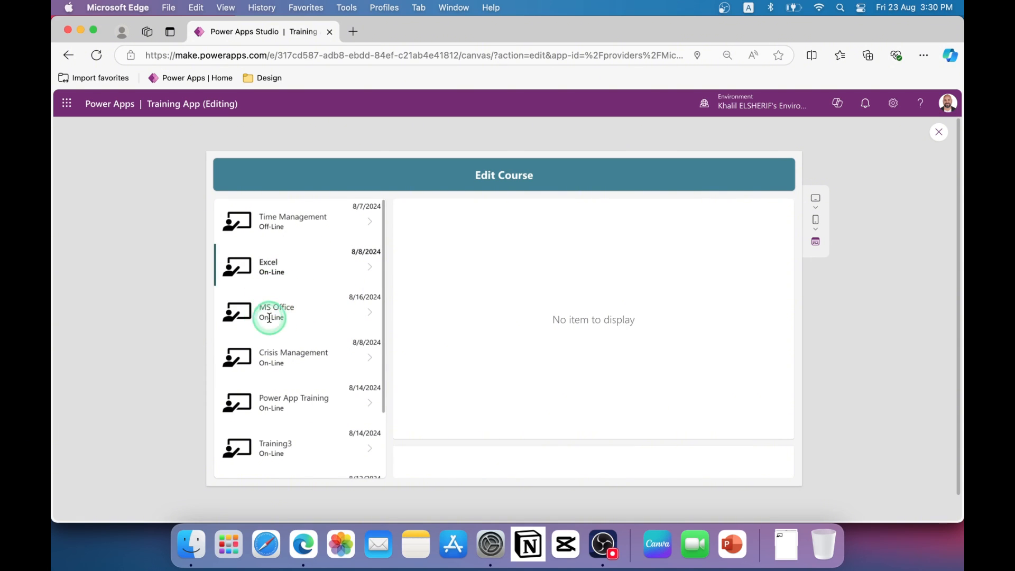
left_click(271, 356)
left_click(288, 413)
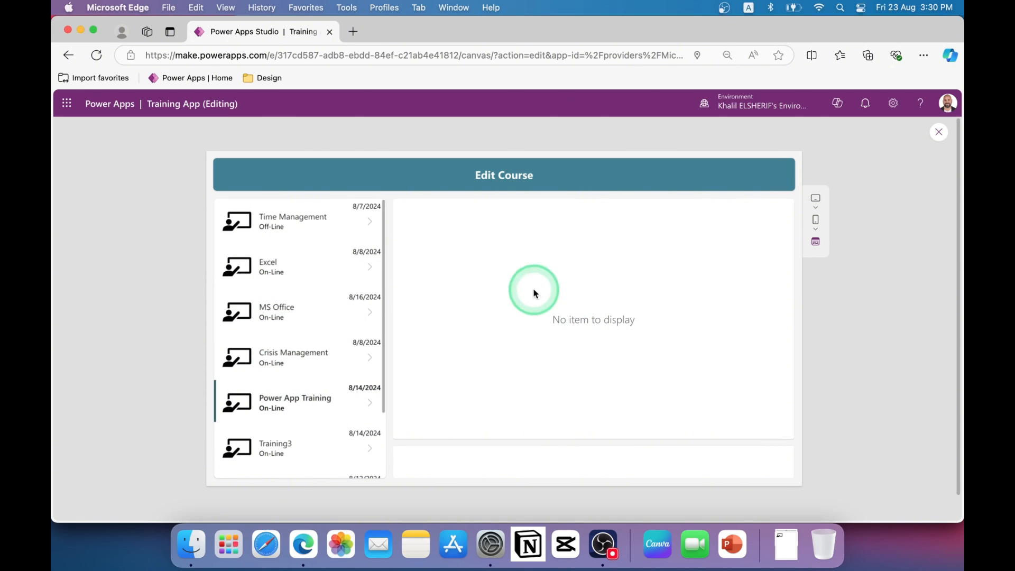
left_click(242, 227)
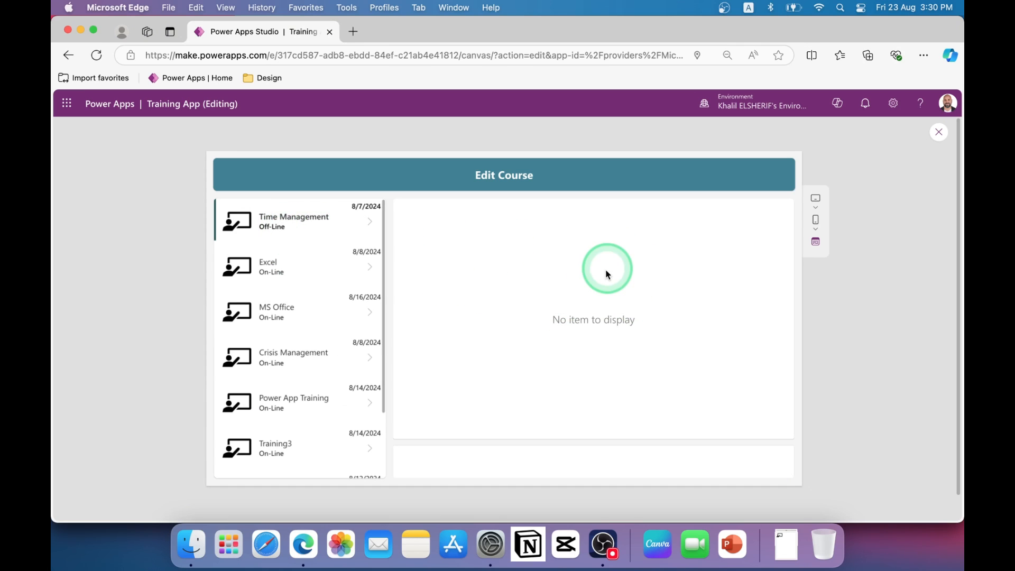
left_click(938, 133)
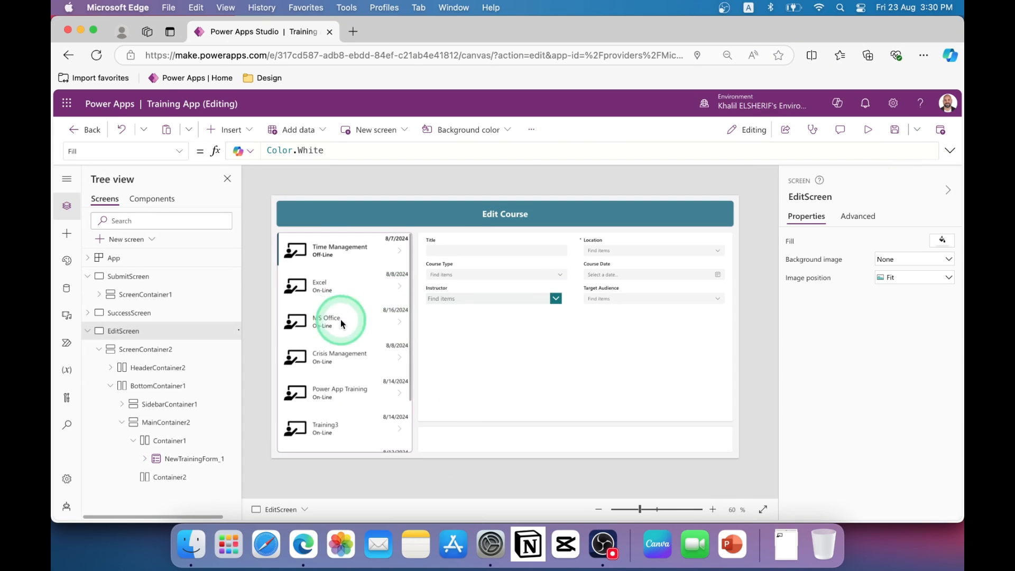
- Set the Item property of NewTrainingForm_1 to Gallery2.Selected
left_click(482, 325)
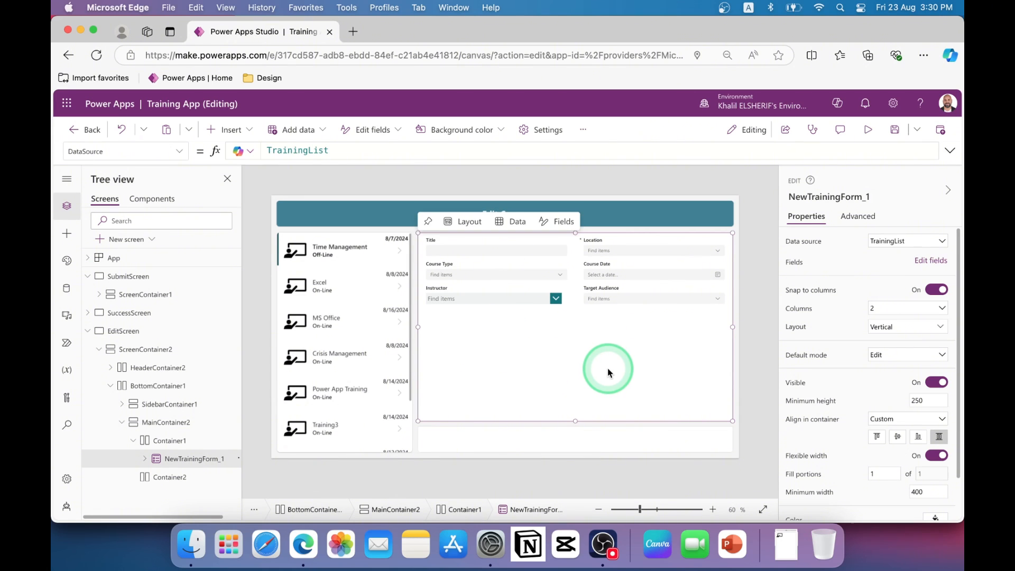
left_click(127, 157)
type("Item")
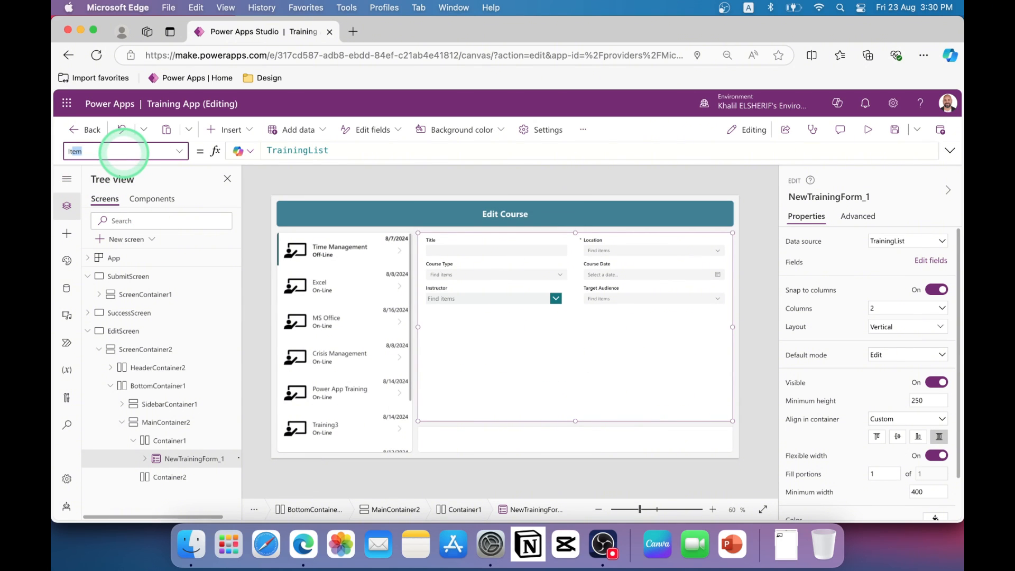
left_click(301, 152)
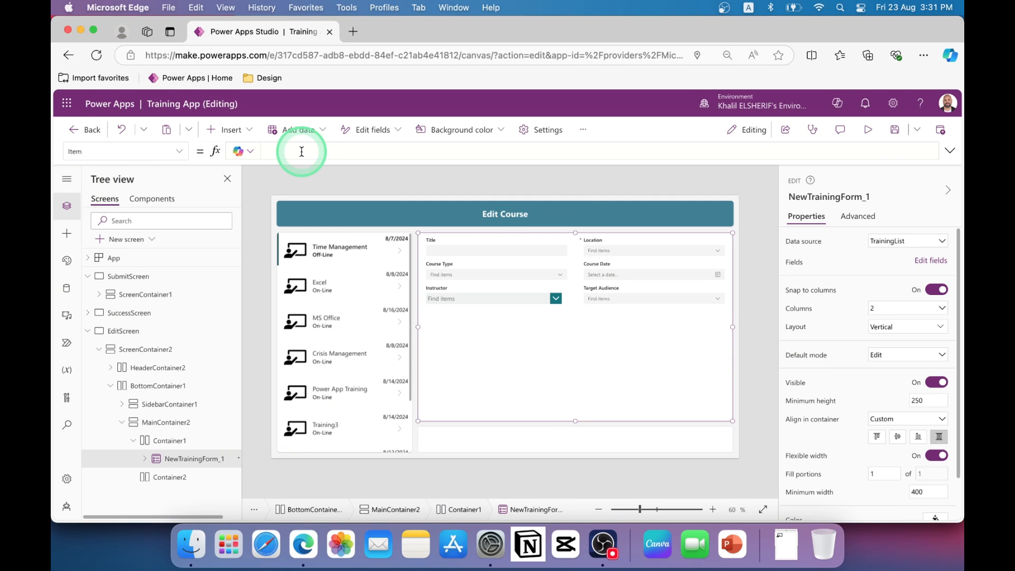
type("galler")
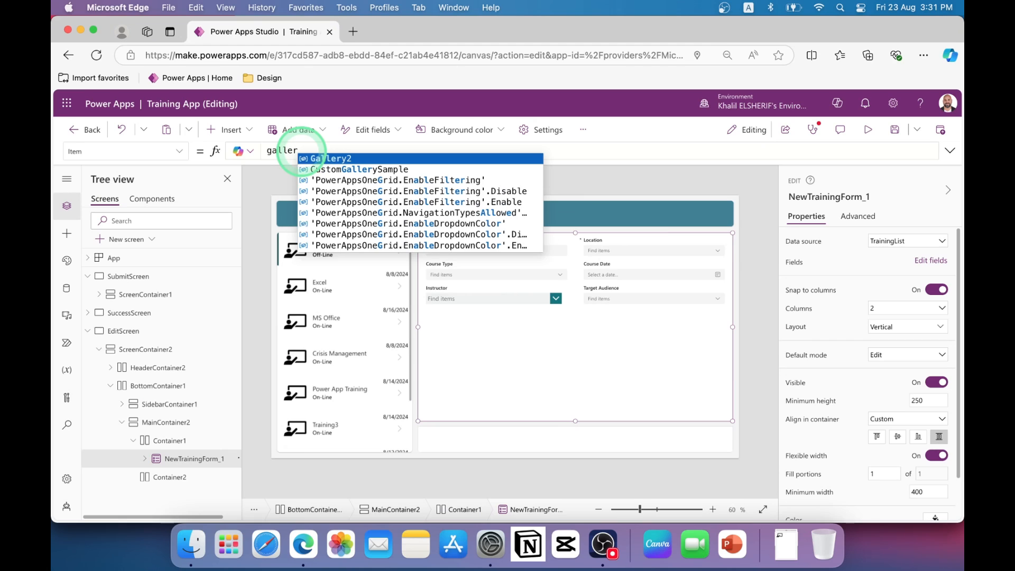
key("Tab")
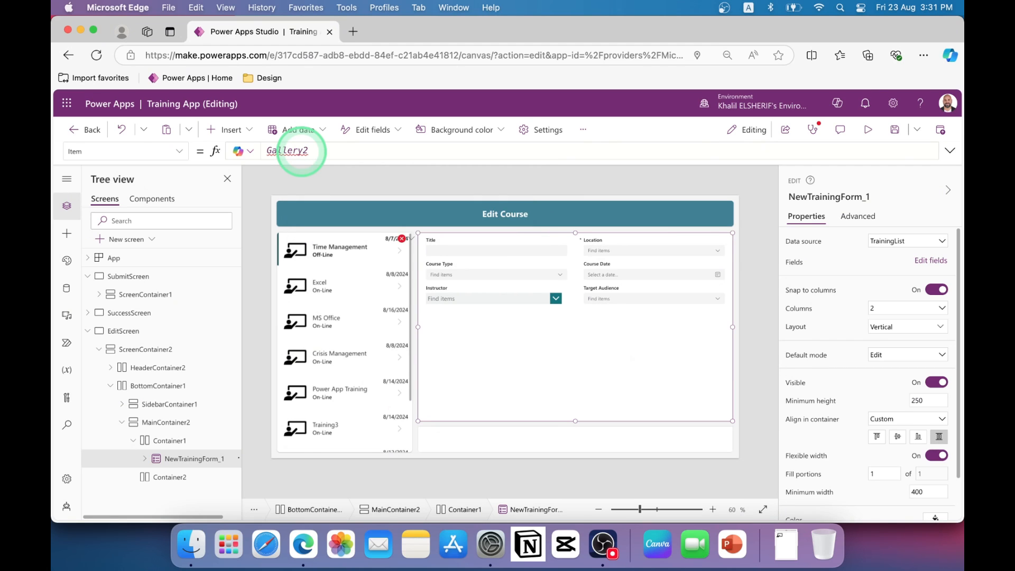
type(".Selected")
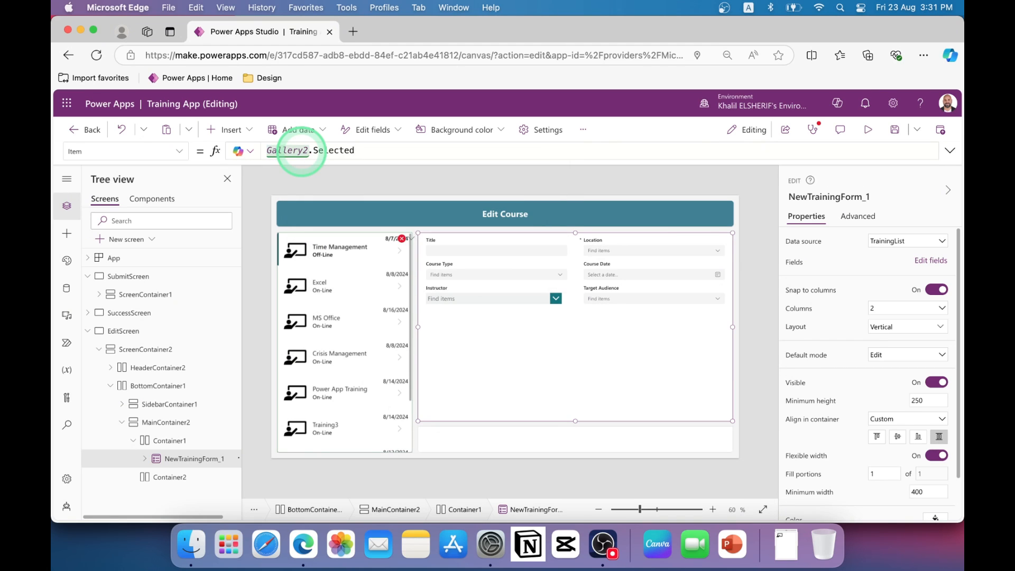
left_click(436, 290)
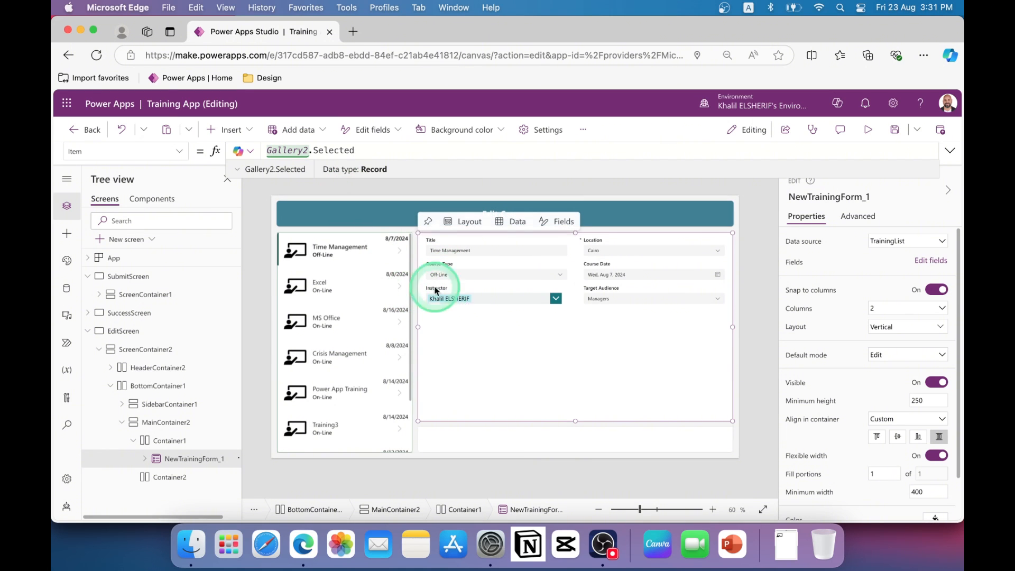
- Preview EditScreen again and select different gallery courses to check that the form shows each one's details, then close the preview
left_click(868, 130)
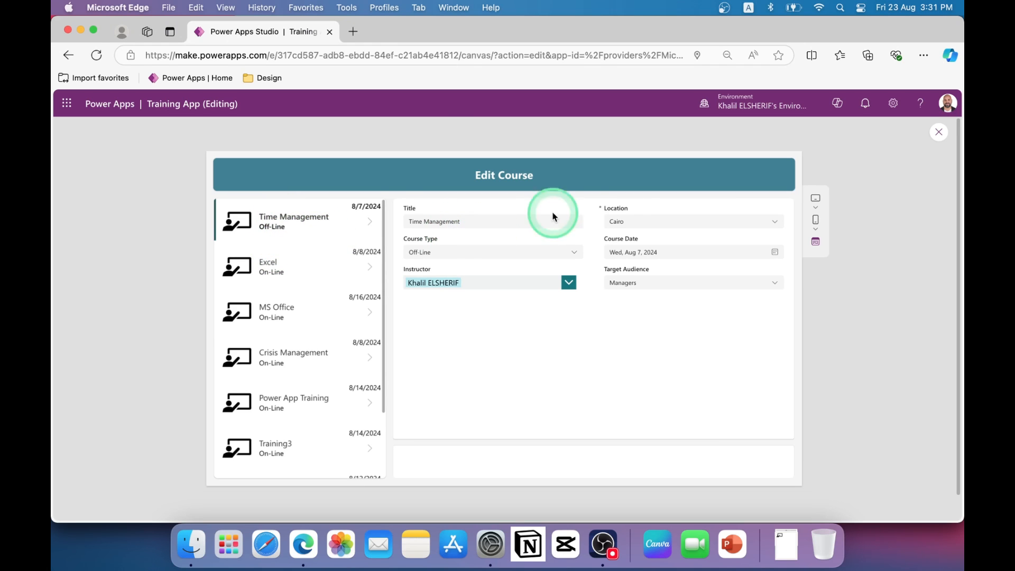
left_click(267, 265)
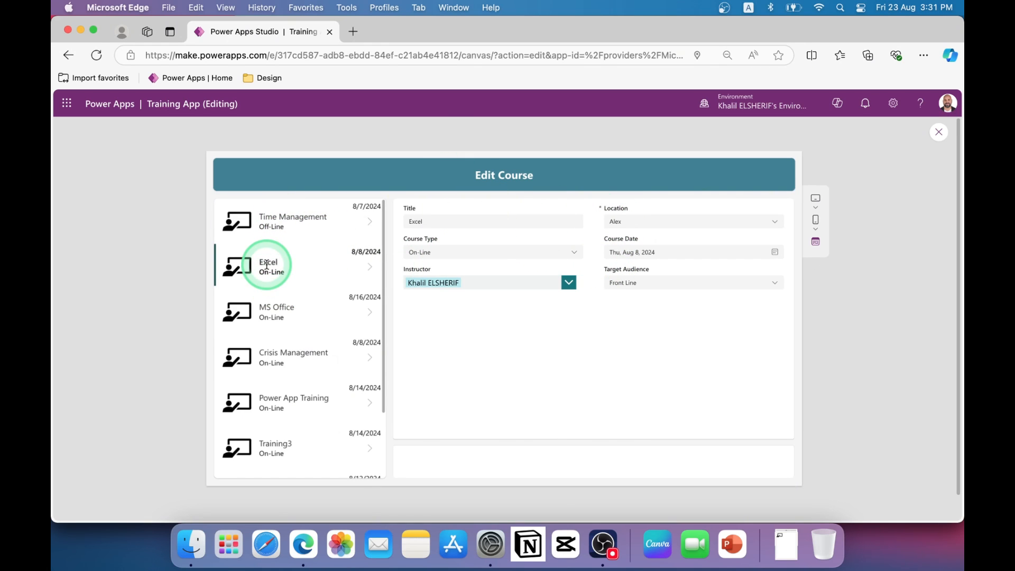
left_click(281, 309)
left_click(284, 357)
left_click(297, 402)
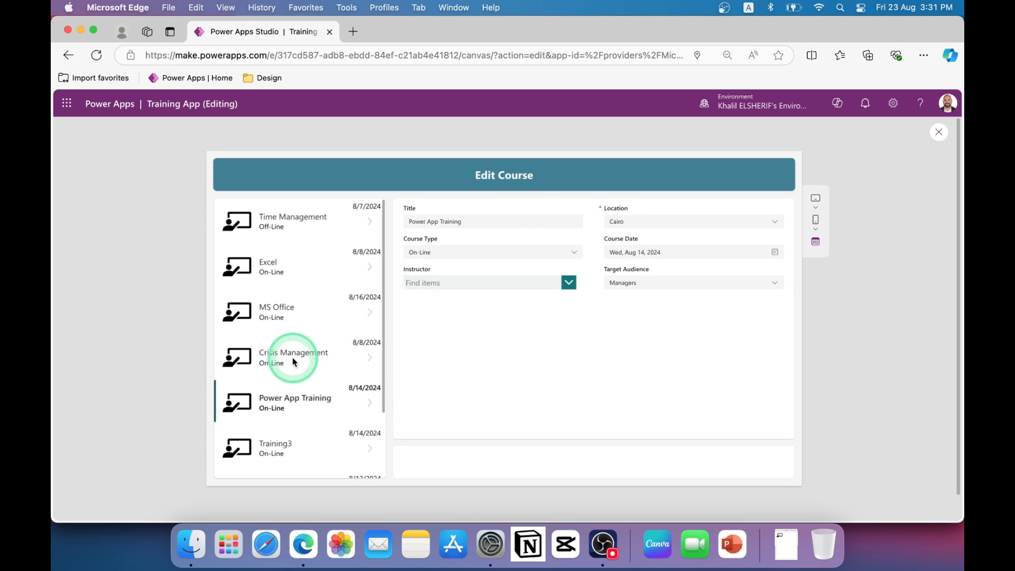
left_click(293, 357)
left_click(281, 309)
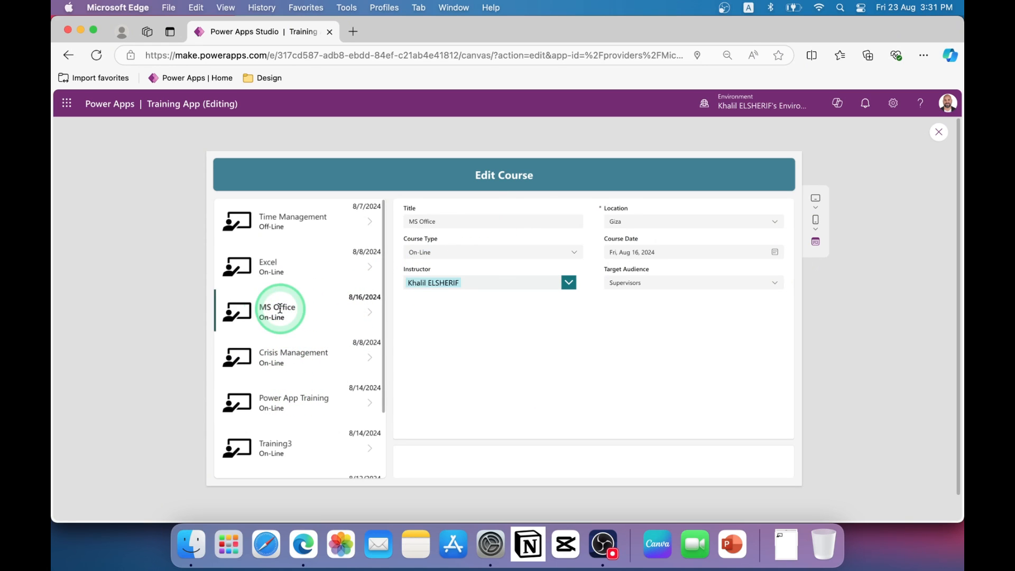
left_click(259, 257)
left_click(269, 216)
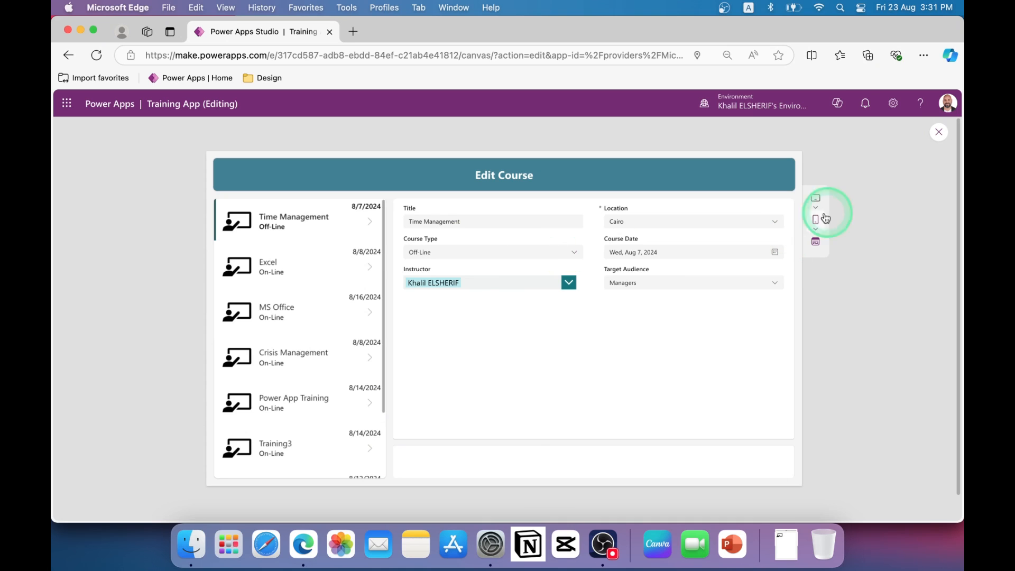
left_click(939, 133)
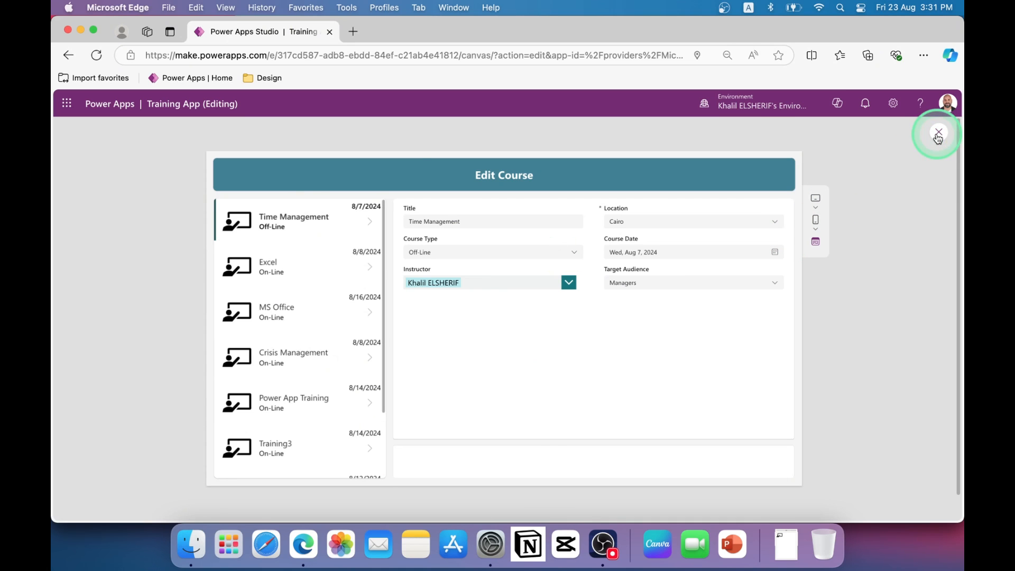
- Insert a button into Container2 below the form, with the text Save and the Save icon
left_click(519, 441)
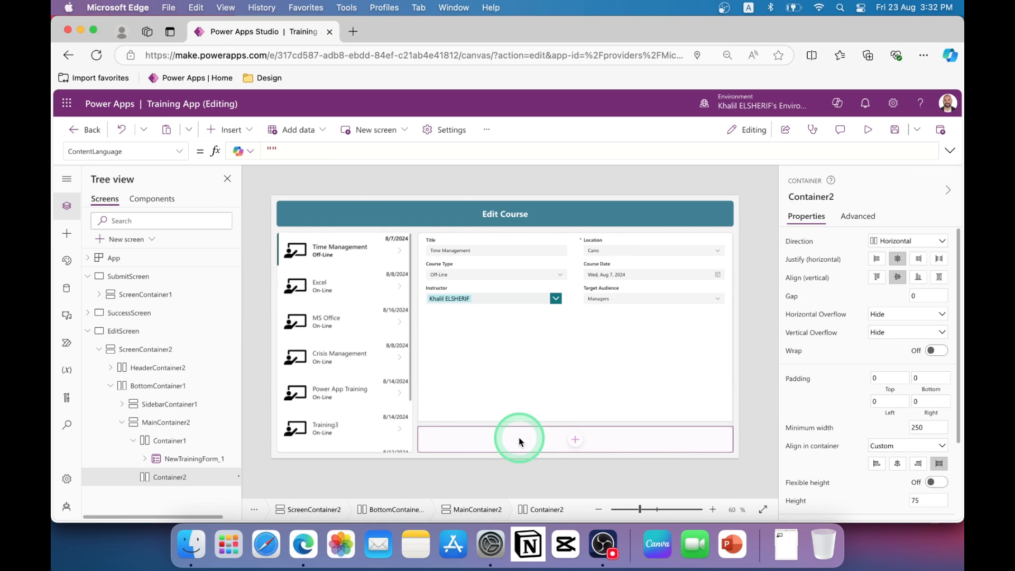
left_click(243, 131)
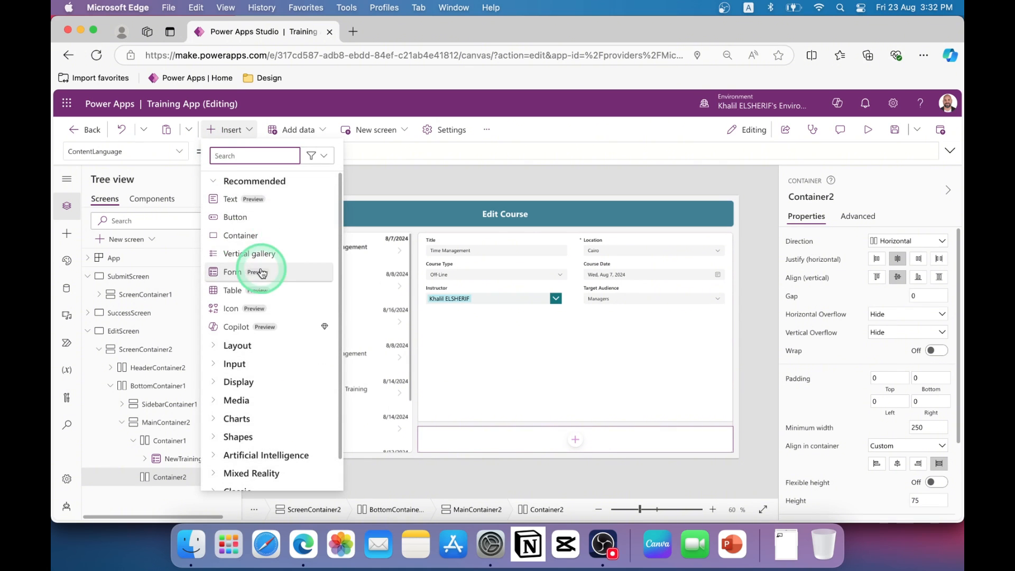
left_click(240, 217)
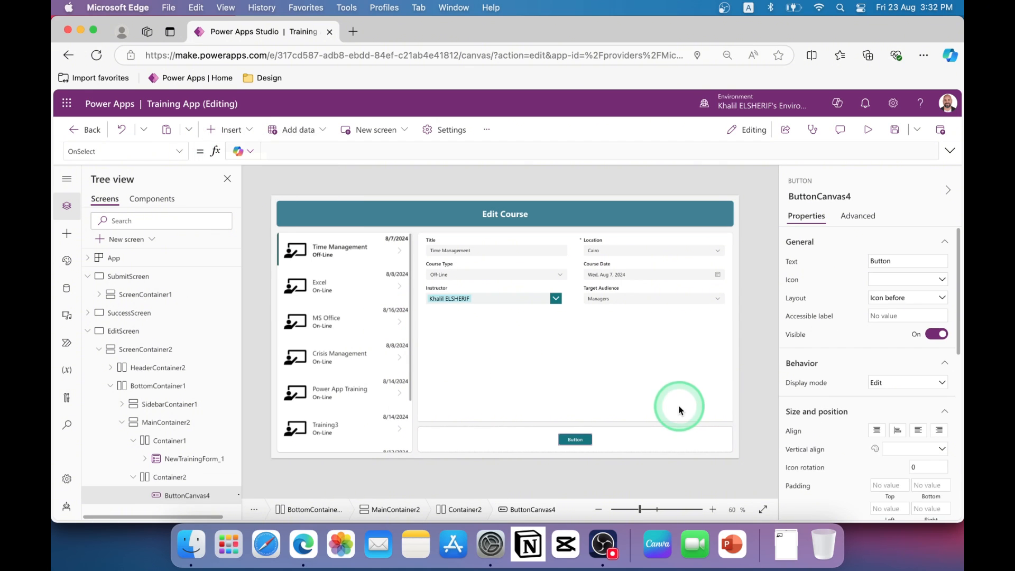
double_click(883, 261)
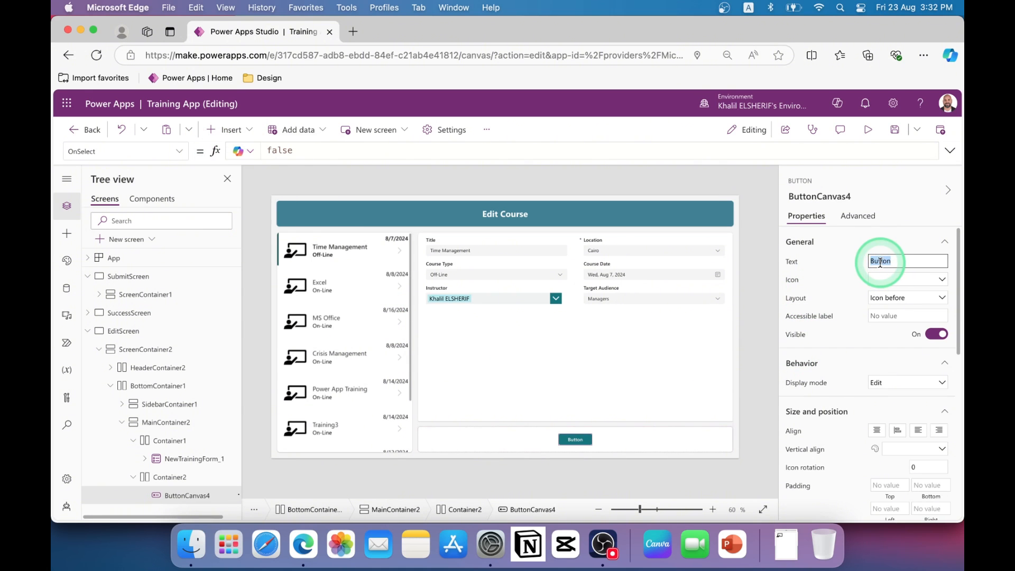
type("Save")
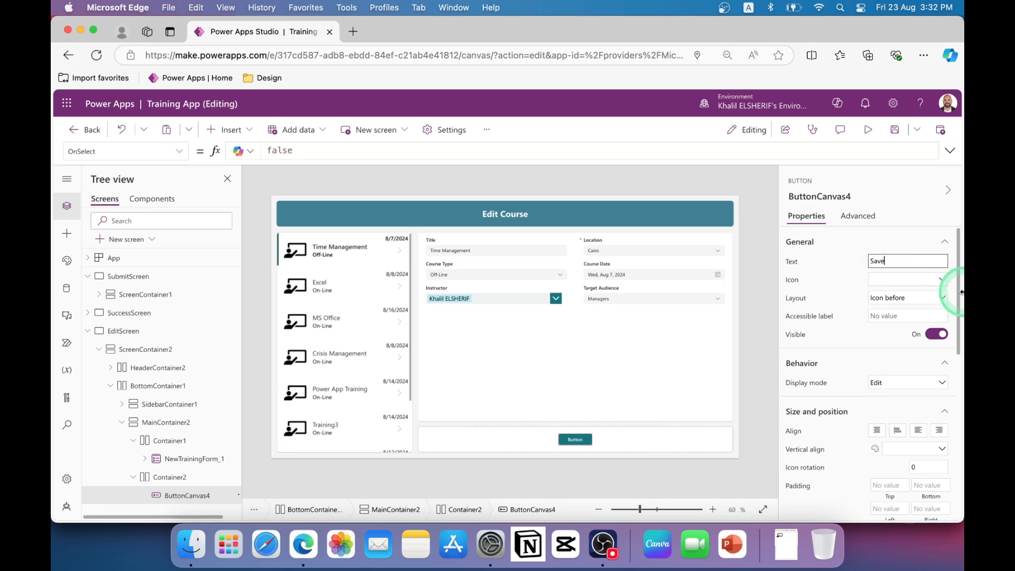
left_click(917, 280)
left_click(826, 273)
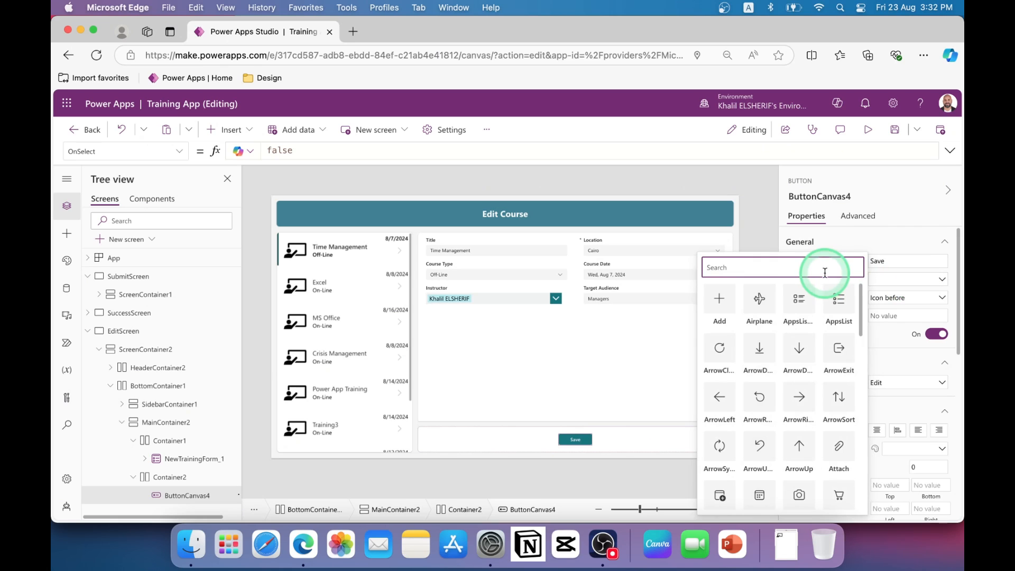
type("sav")
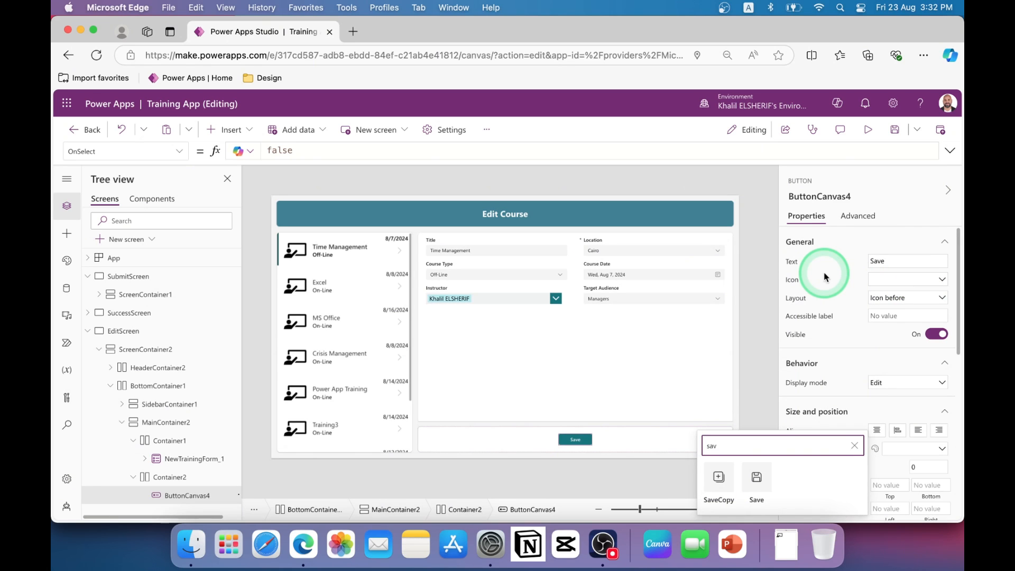
left_click(757, 477)
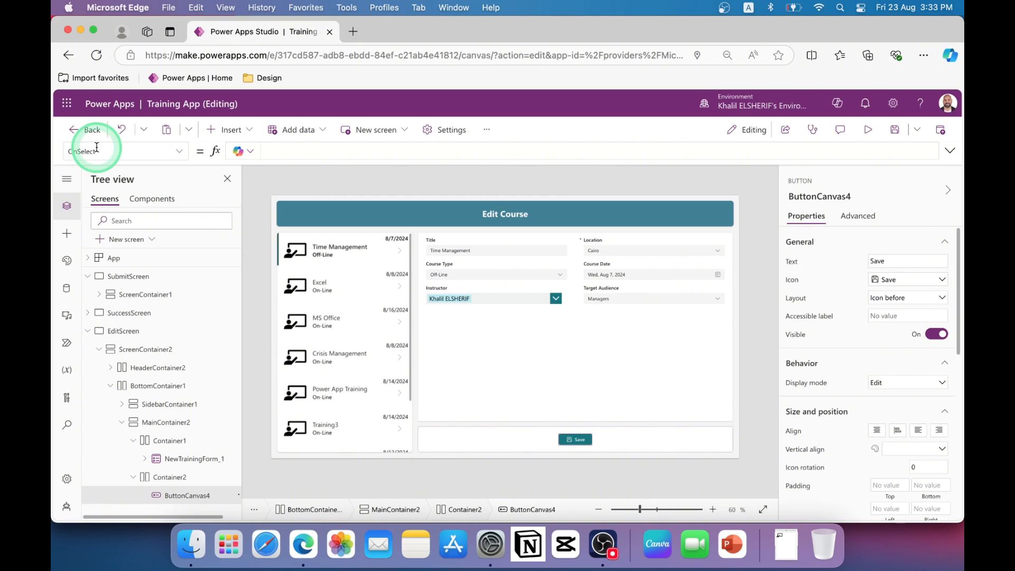
- Set the OnSelect property of the Save button to SubmitForm(NewTrainingForm_1)
left_click(279, 151)
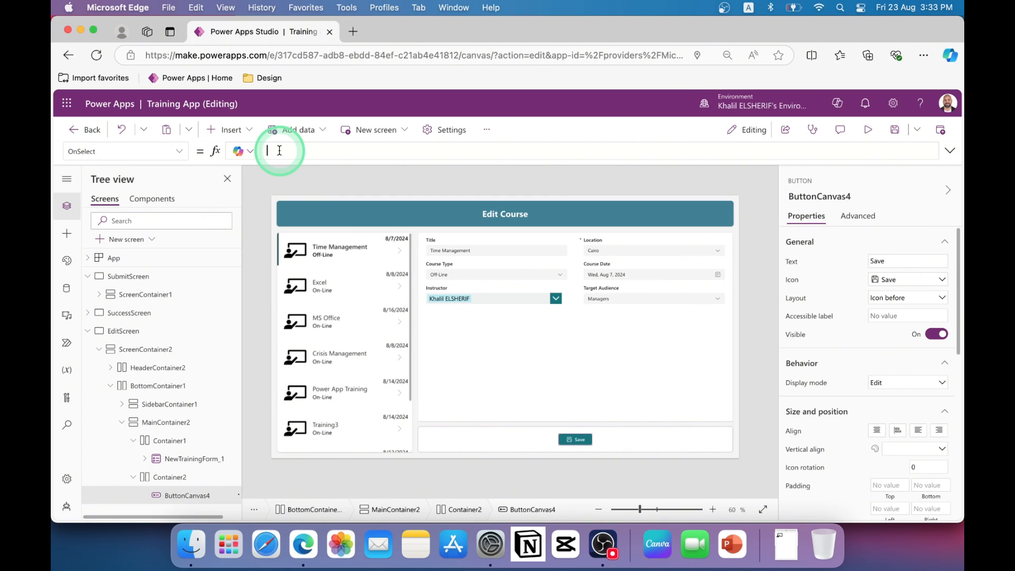
type("sub")
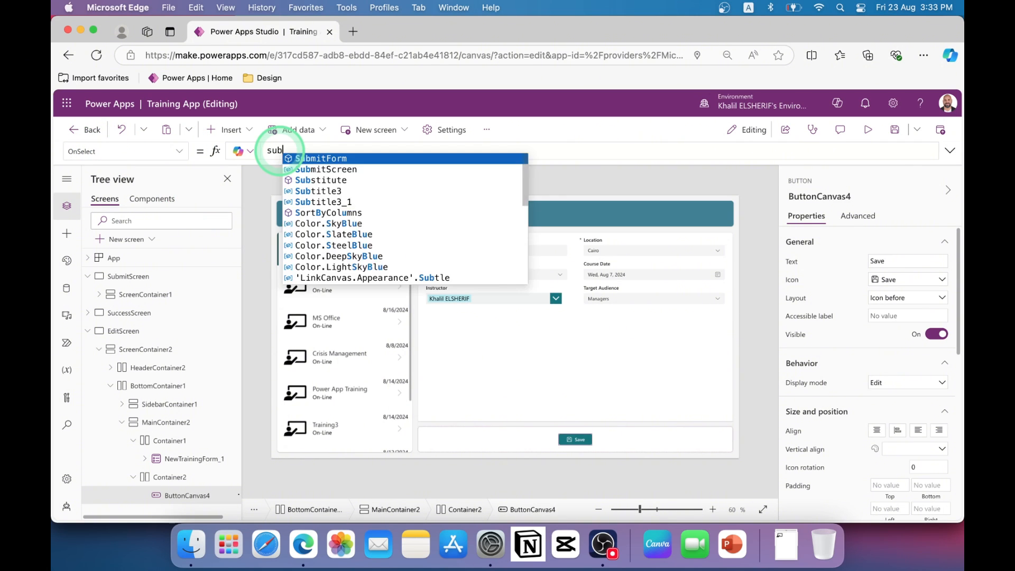
type("mitForm(new")
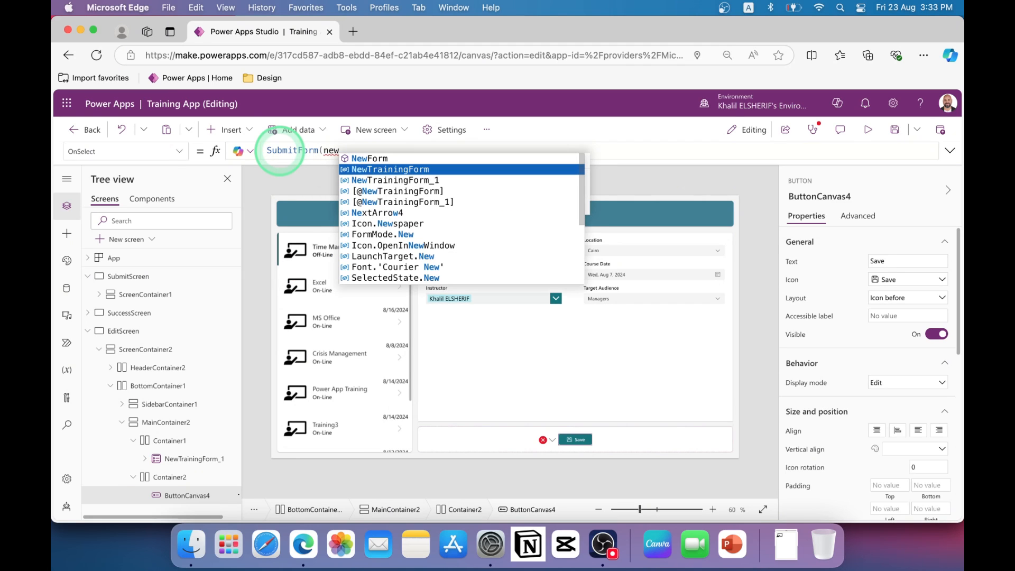
key("Down")
key("Tab")
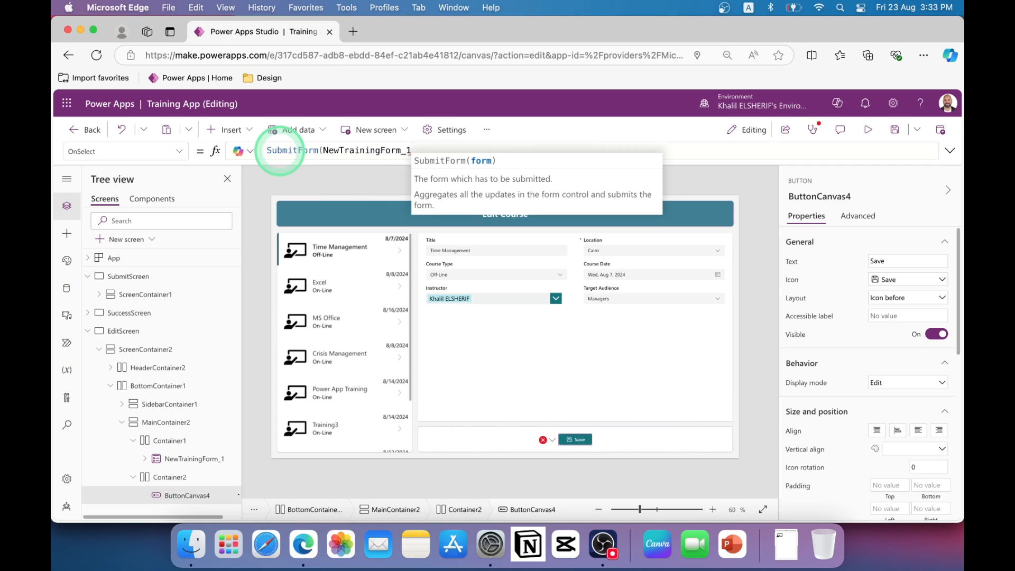
type(")")
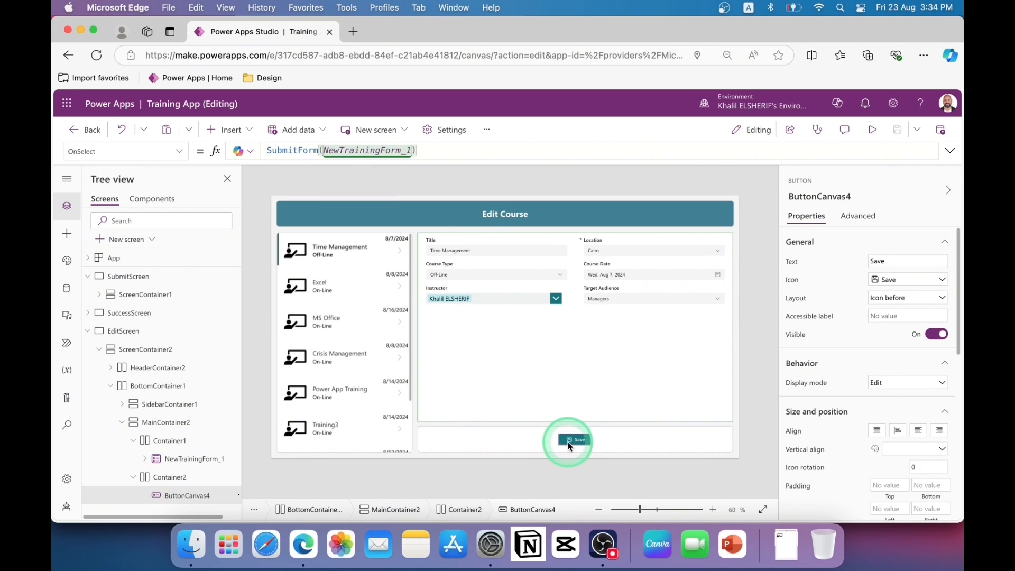
- Preview EditScreen, set the Time Management course's Course Type to On-Line, save the record, and close the preview
left_click(872, 133)
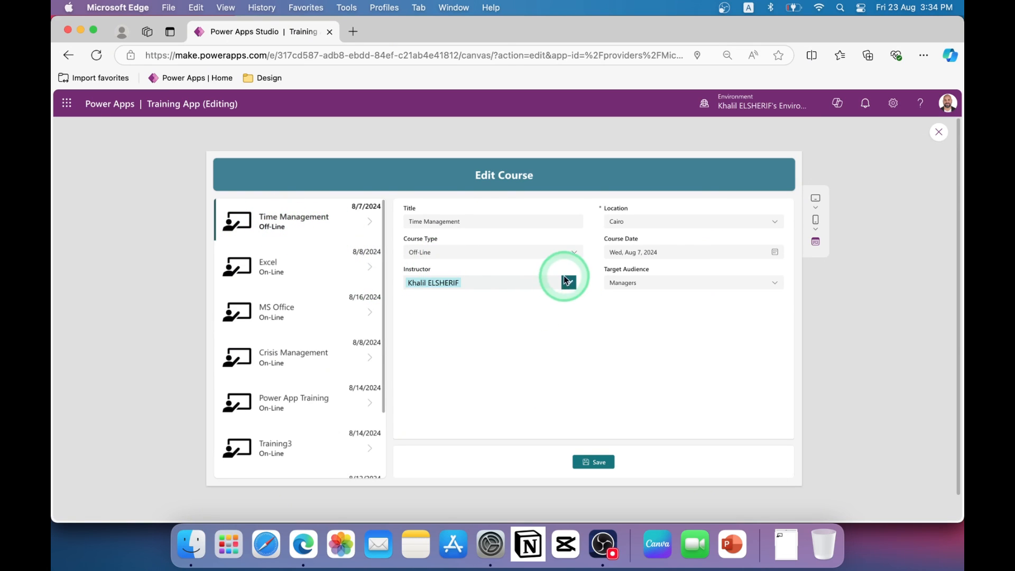
left_click(574, 253)
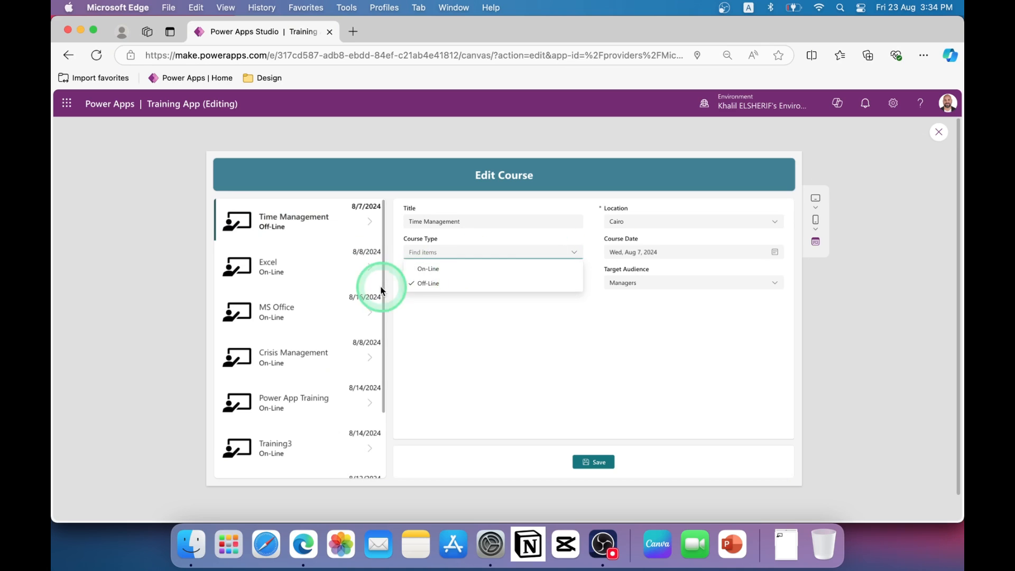
left_click(449, 268)
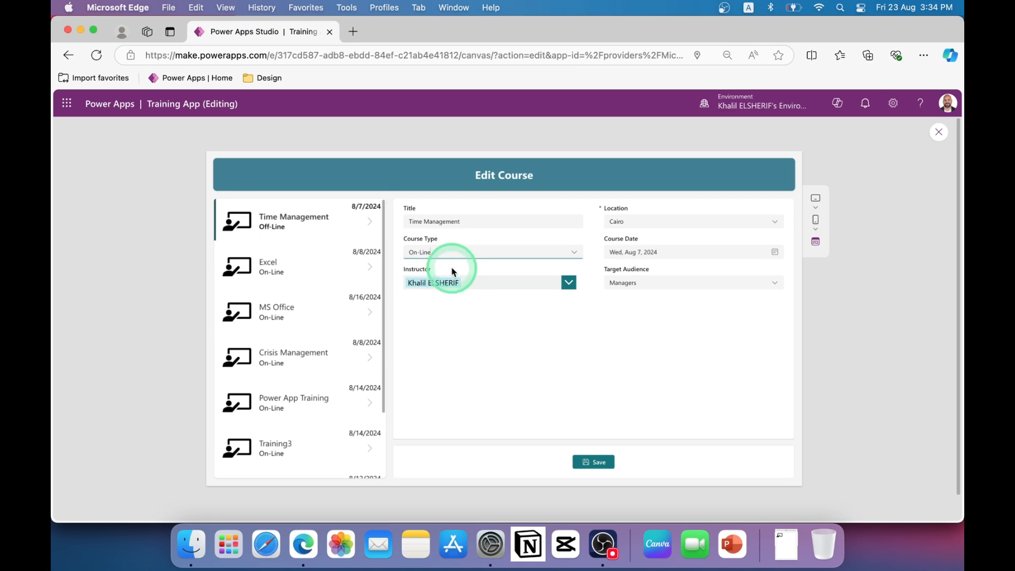
left_click(600, 465)
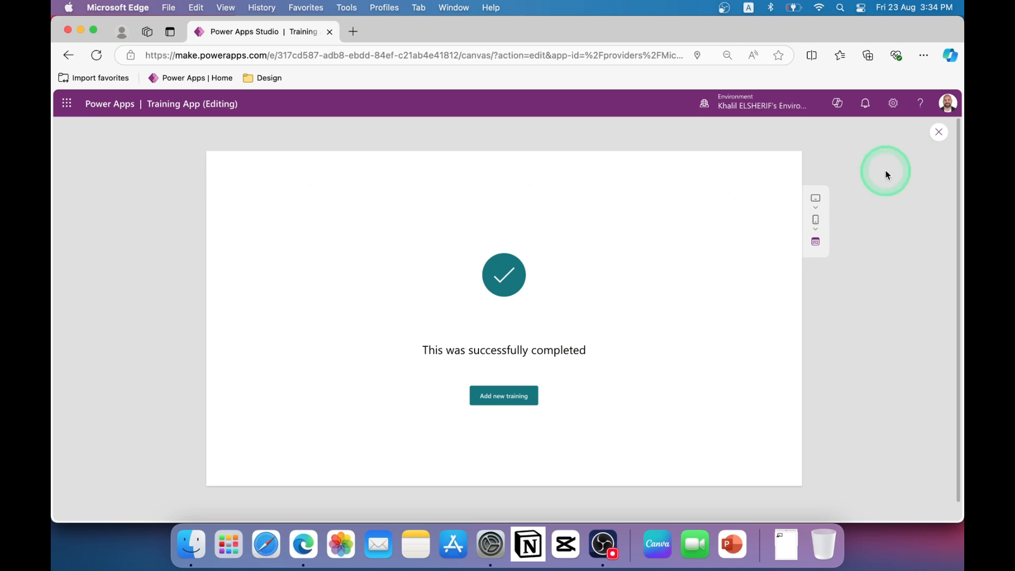
left_click(939, 133)
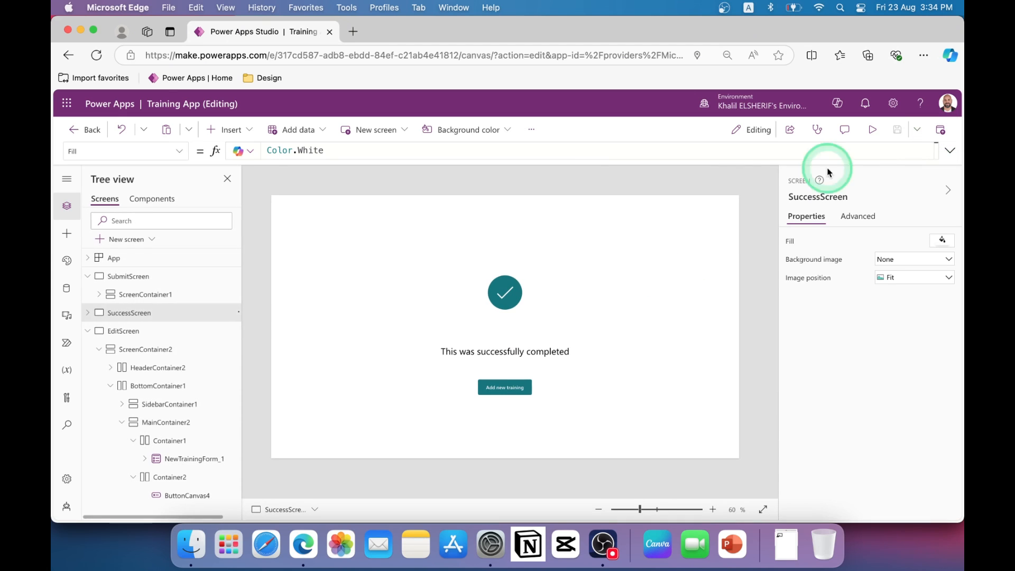
- Remove Navigate(SuccessScreen) from the OnSuccess property of NewTrainingForm_1 on EditScreen, keeping ResetForm(NewTrainingForm_1)
left_click(91, 329)
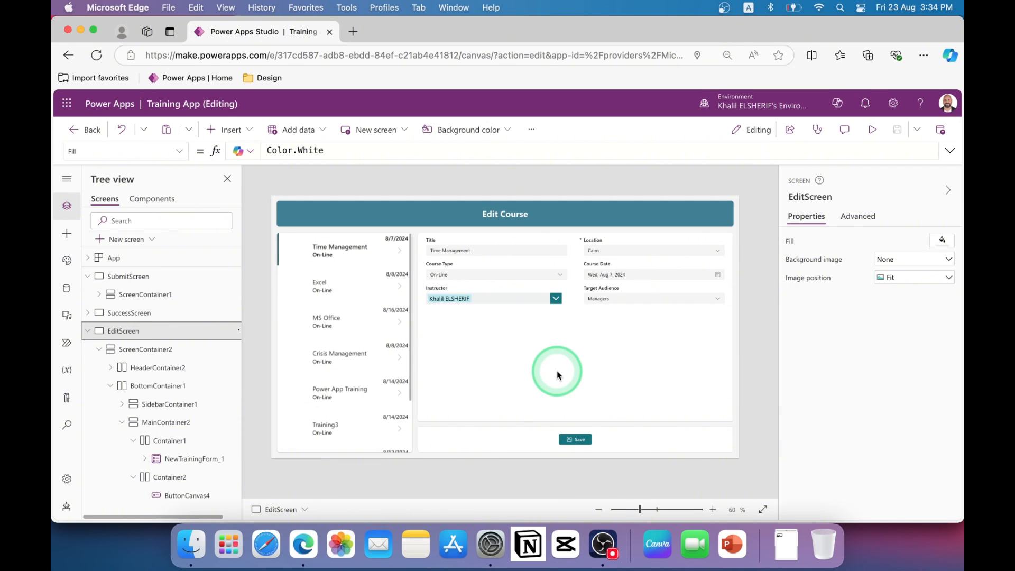
left_click(509, 398)
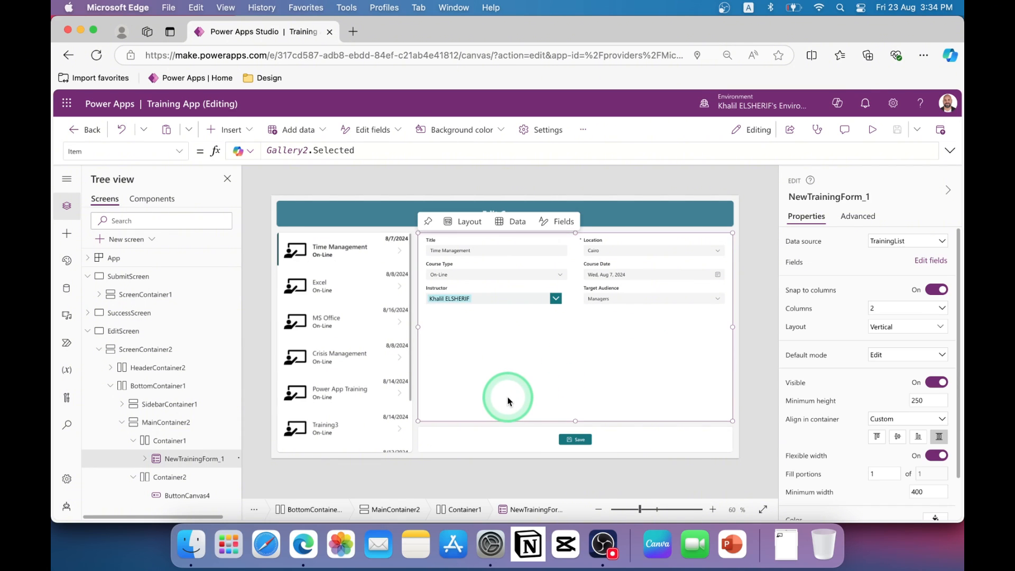
left_click(98, 153)
type("OnSuccess")
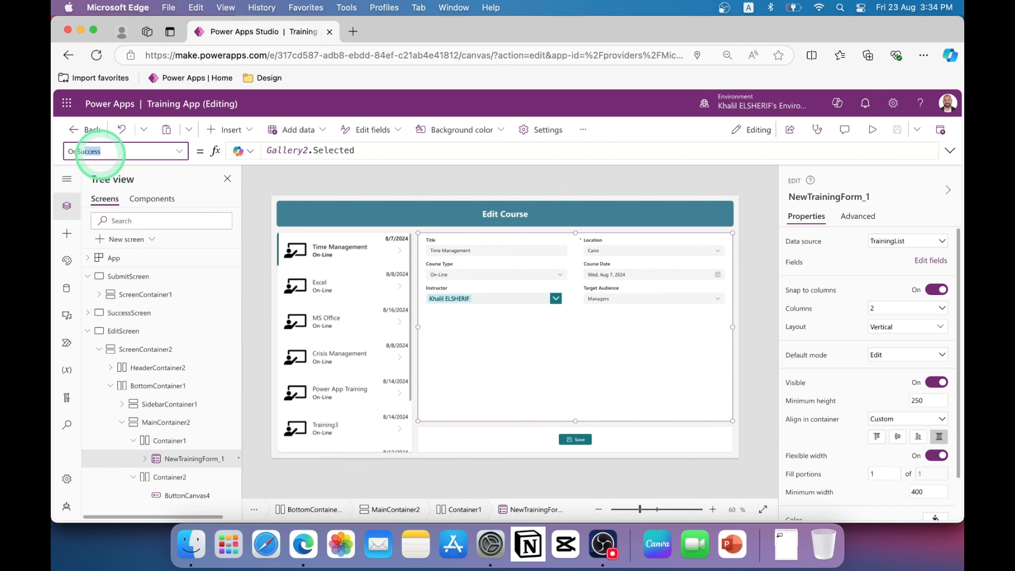
key("Return")
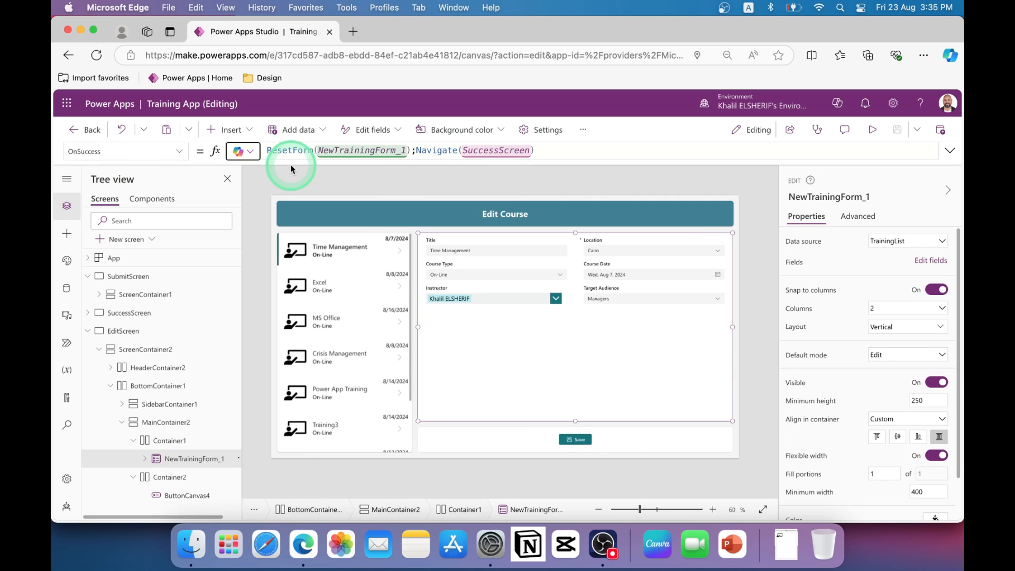
left_click(554, 153)
left_click_drag(554, 153, 413, 149)
key("BackSpace")
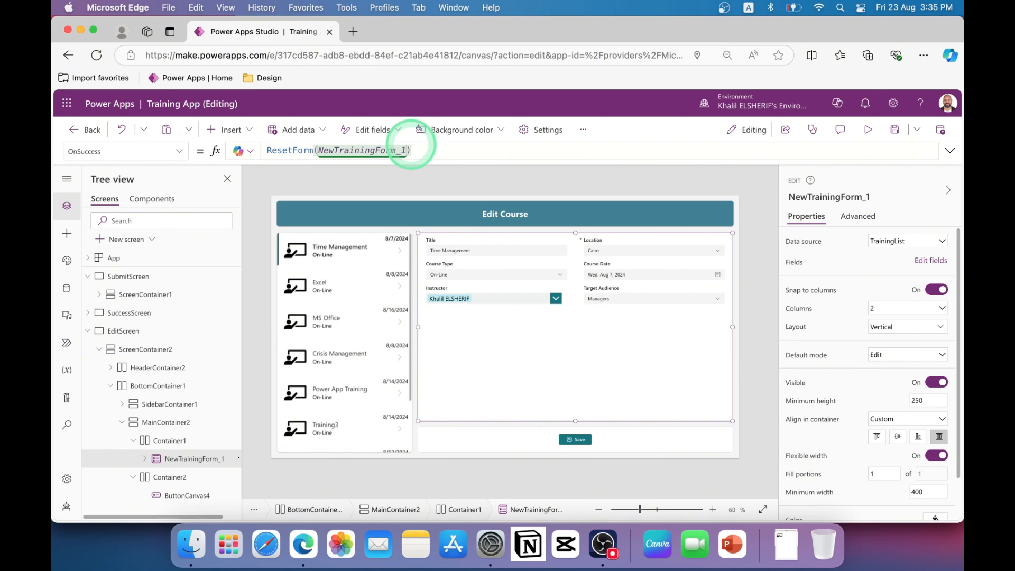
- Append Notify("Saved",NotificationType.Success) after ResetForm(NewTrainingForm_1) in the form's OnSuccess formula, separated by a semicolon
type("otify(")
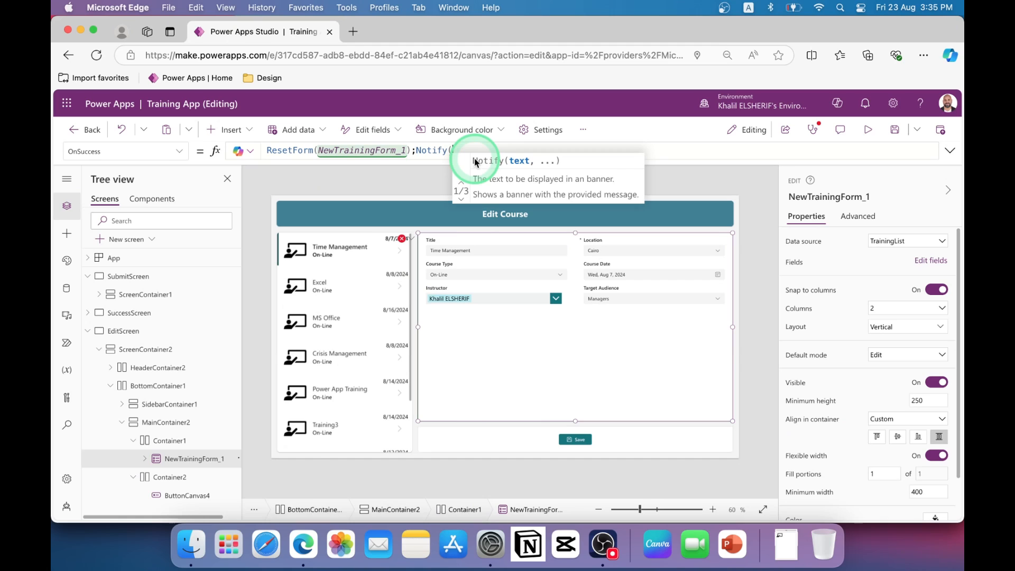
type("\"S")
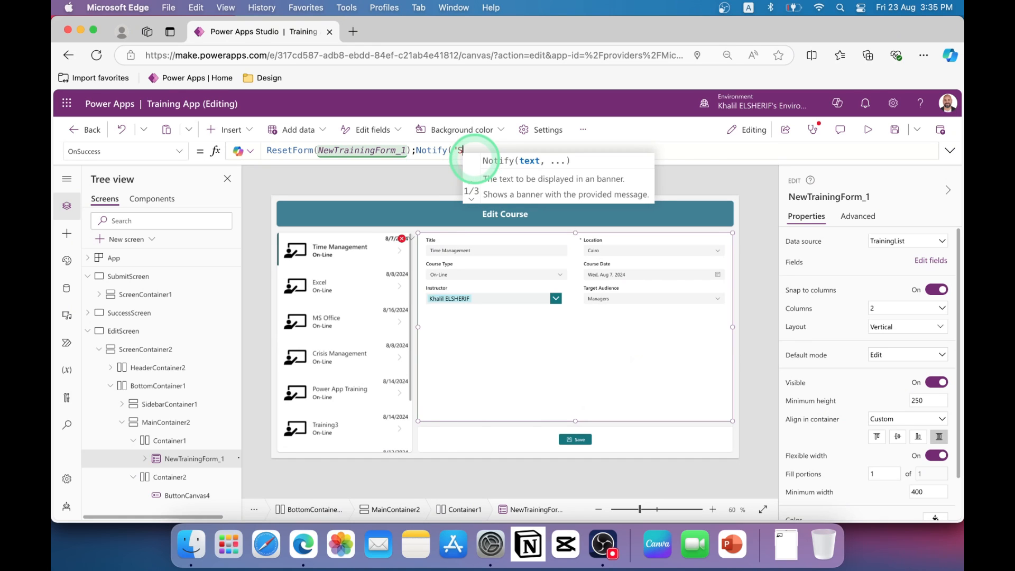
type("aved\"")
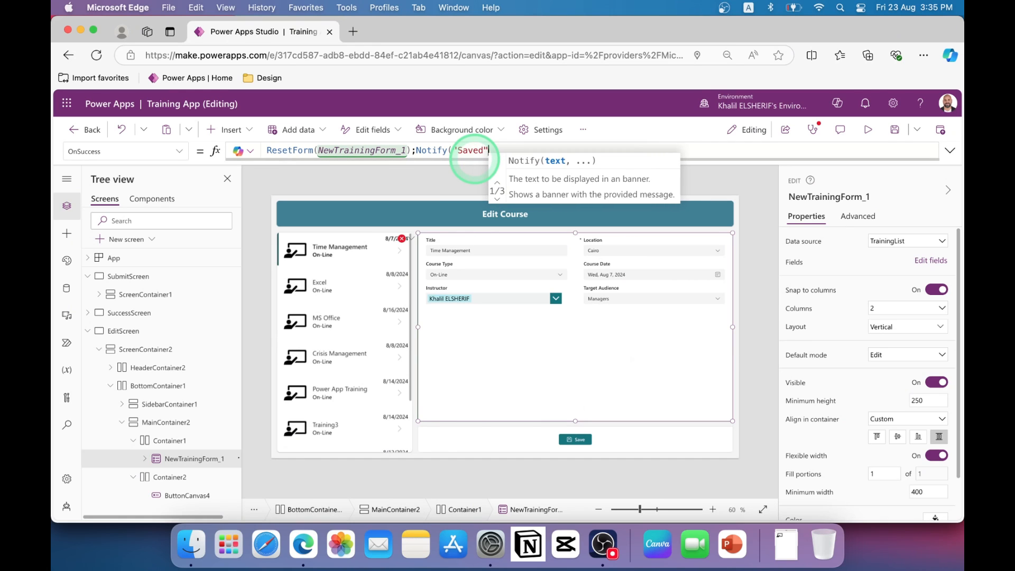
type(",")
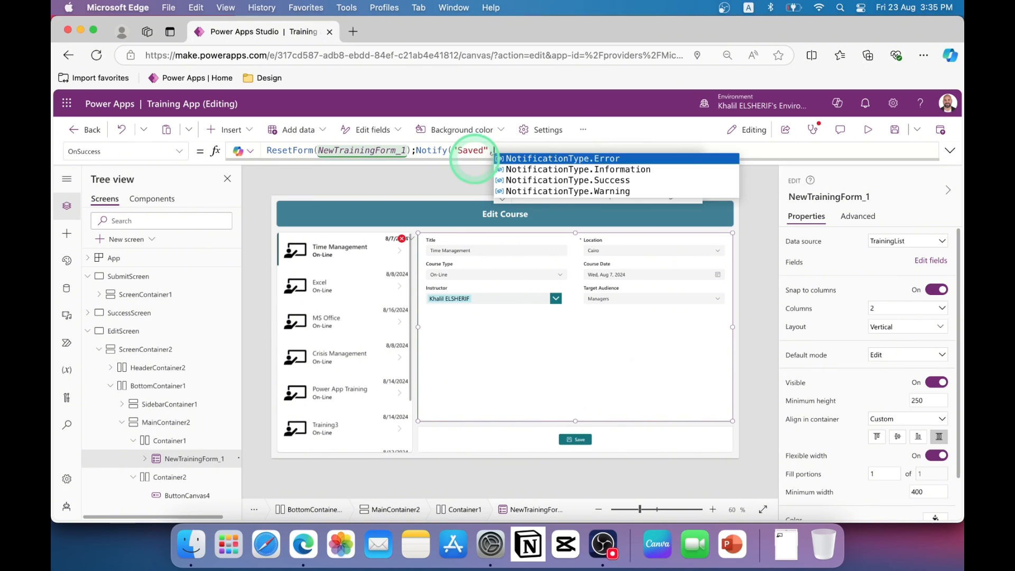
left_click(608, 181)
type(")")
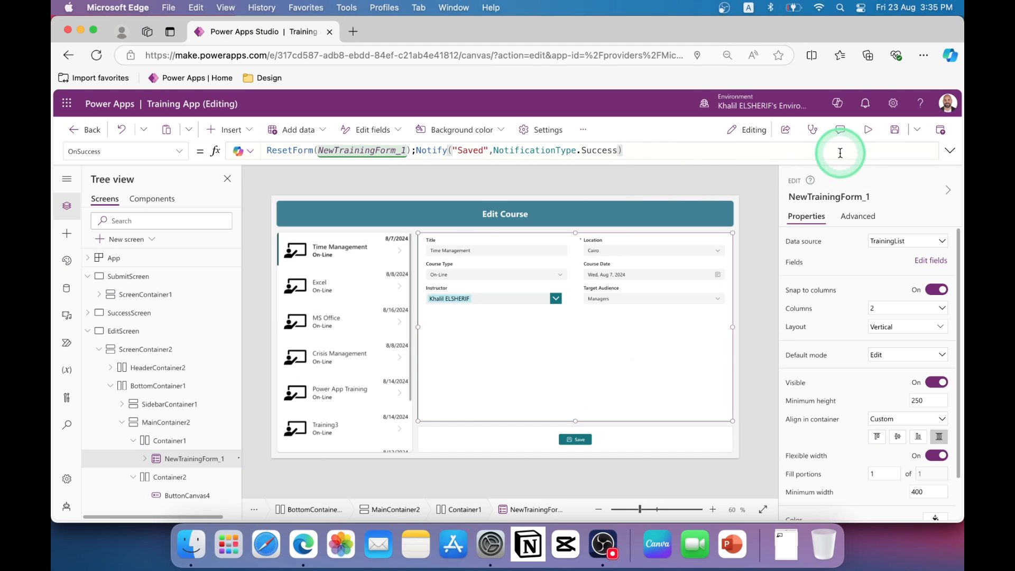
- Preview EditScreen again, set Time Management's Course Type to Off-Line, save the record, and close the preview
left_click(867, 131)
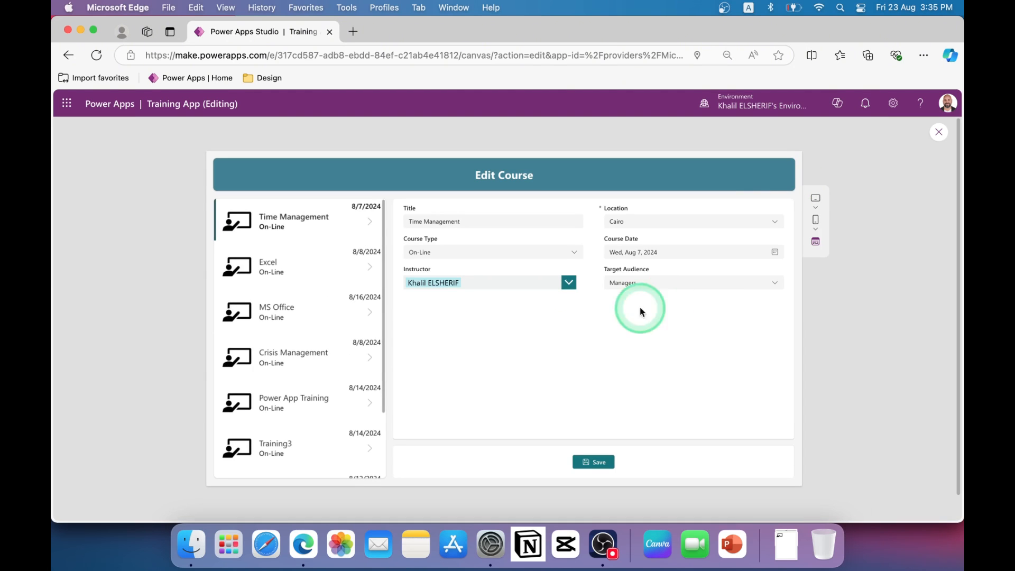
left_click(556, 252)
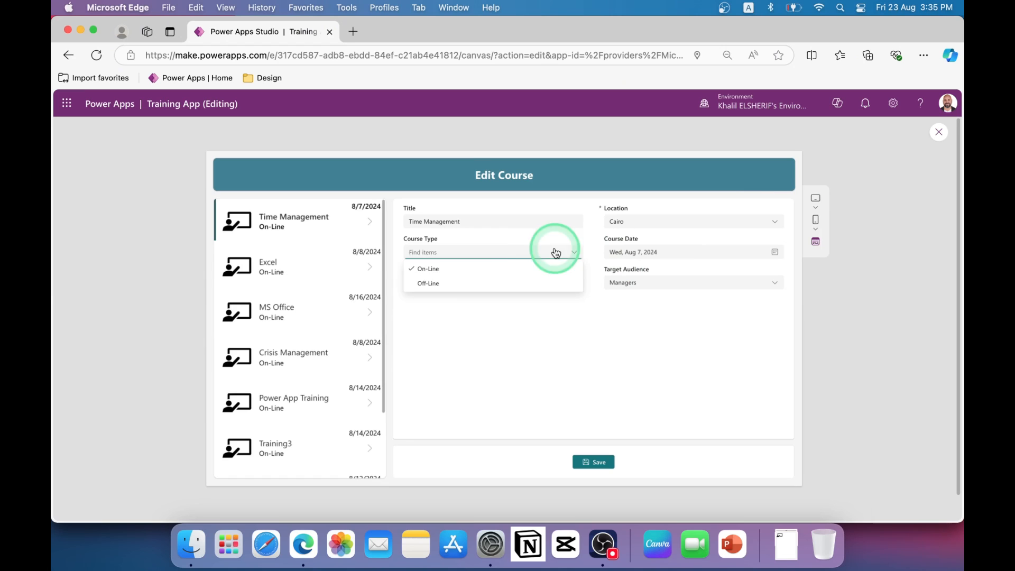
left_click(439, 280)
left_click(594, 462)
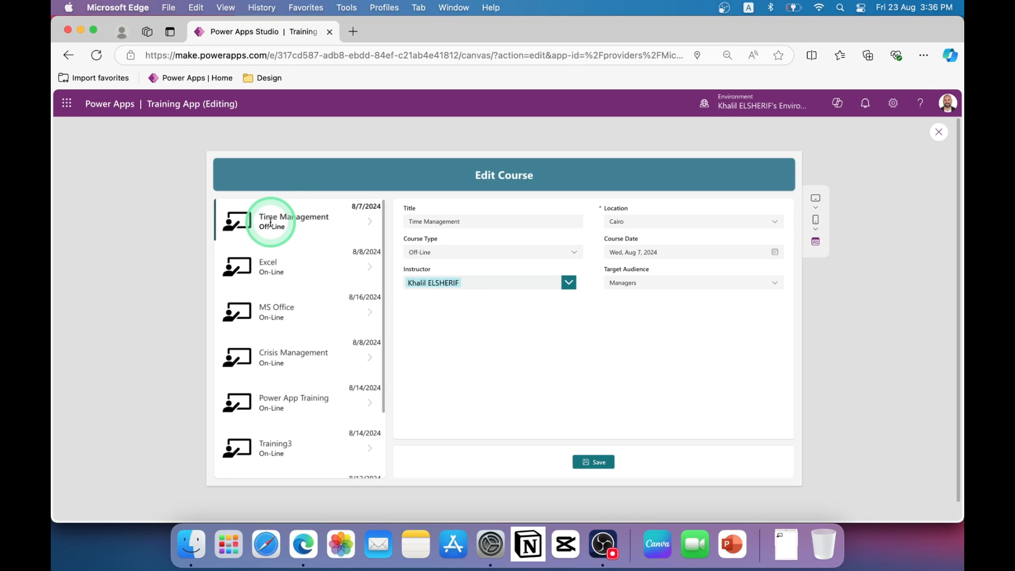
left_click(939, 133)
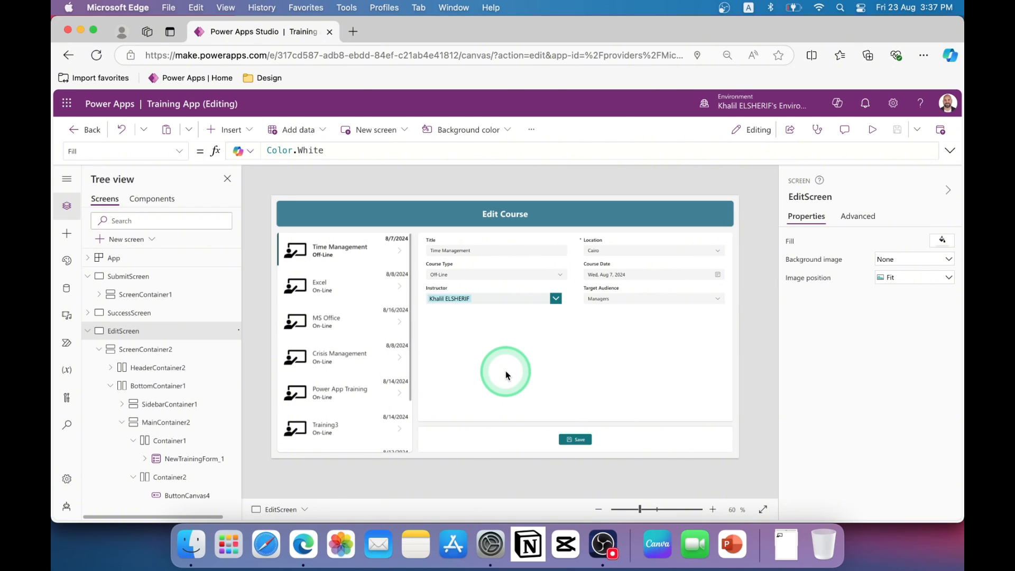
- Change the first of the two Save buttons, ButtonCanvas4, to the text Edit with the Edit icon
left_click(571, 358)
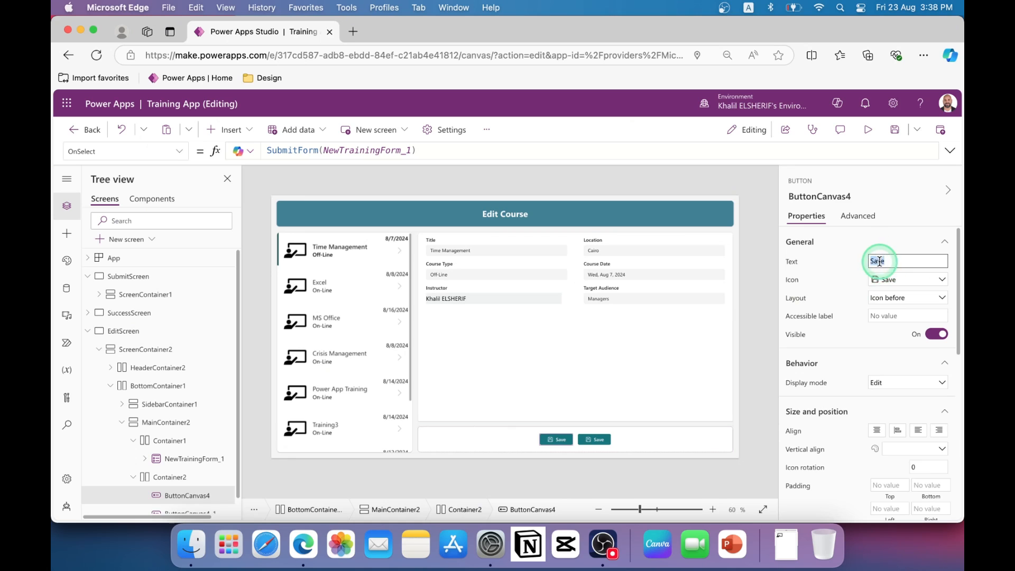
double_click(878, 260)
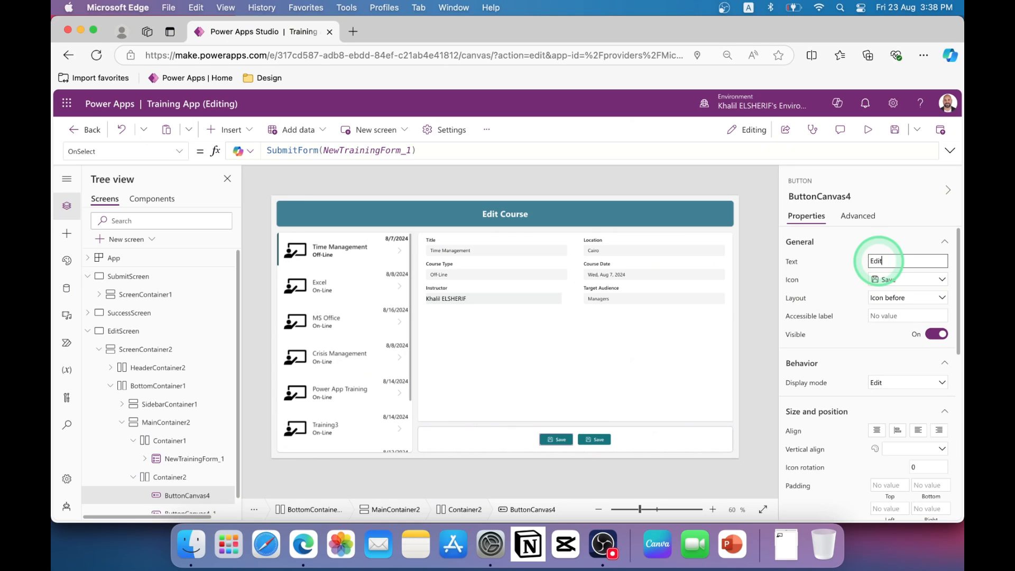
left_click(899, 281)
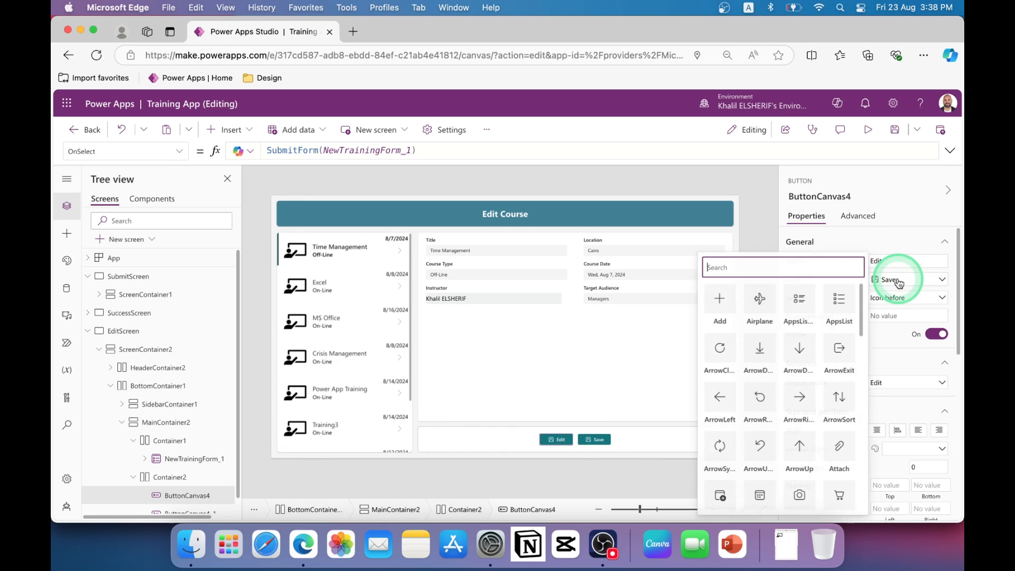
type("edit")
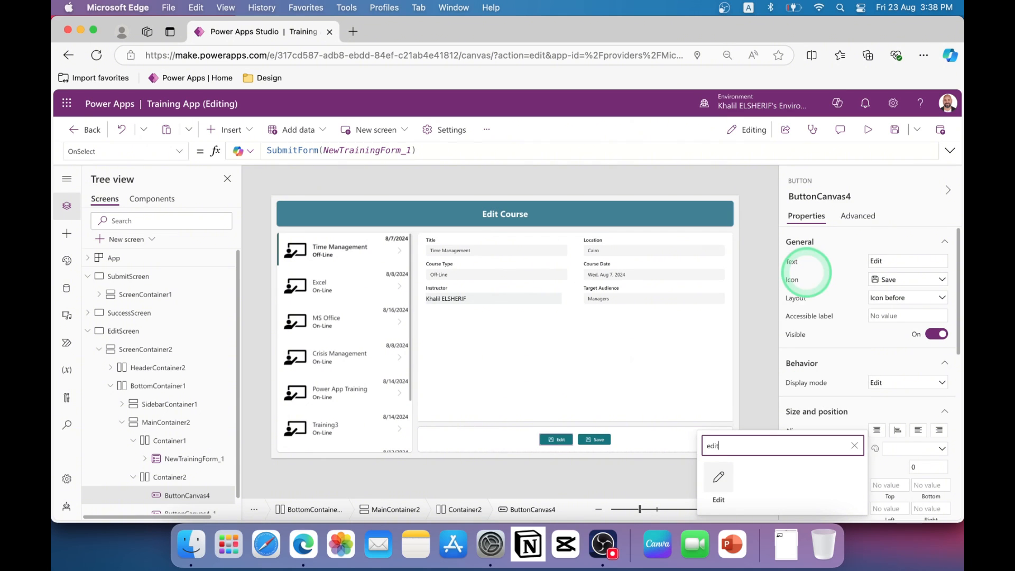
left_click(718, 481)
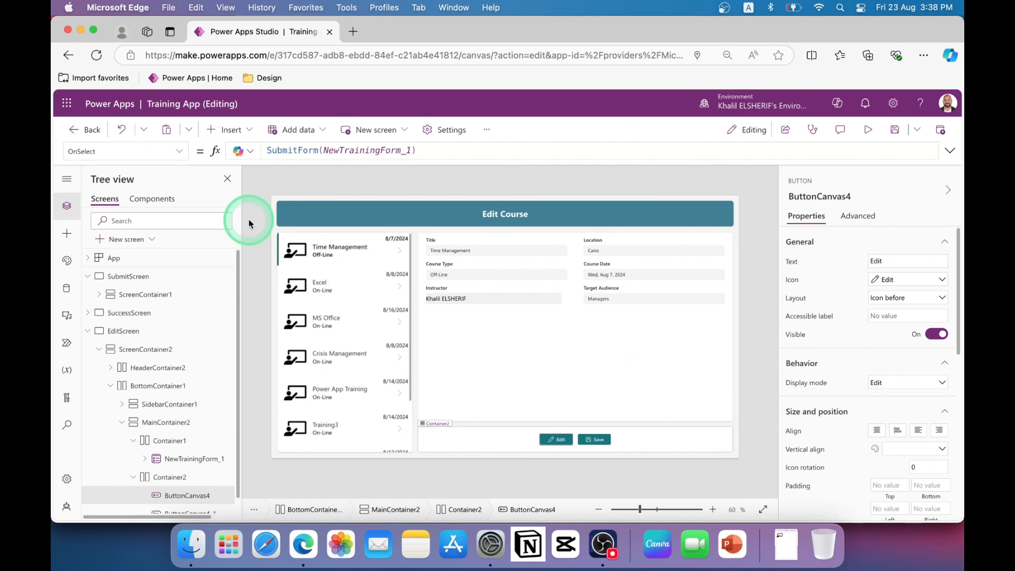
- Set the OnSelect property of the Edit button to EditForm(NewTrainingForm_1)
left_click(268, 151)
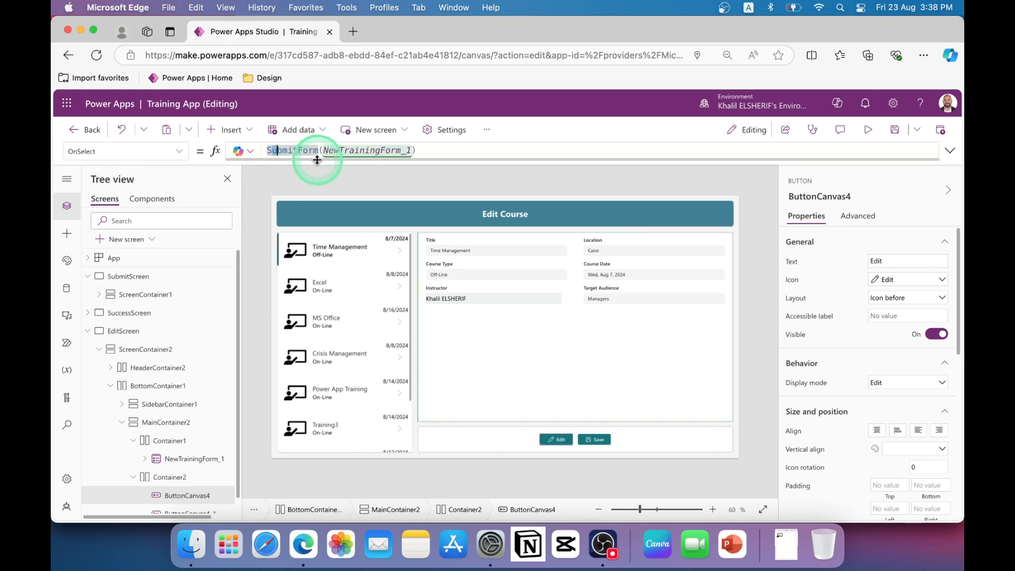
left_click_drag(318, 151, 268, 151)
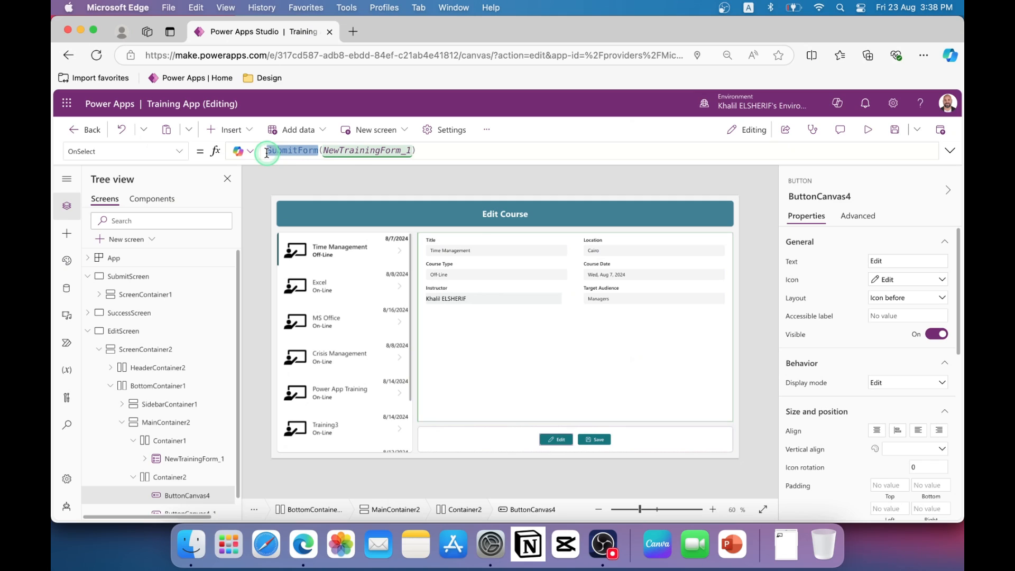
type("edit")
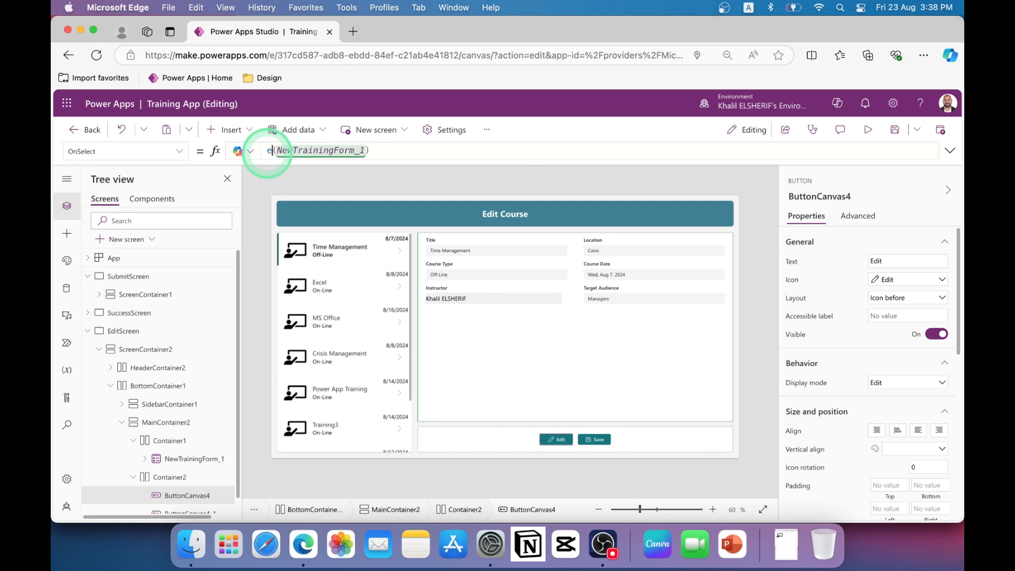
left_click(311, 164)
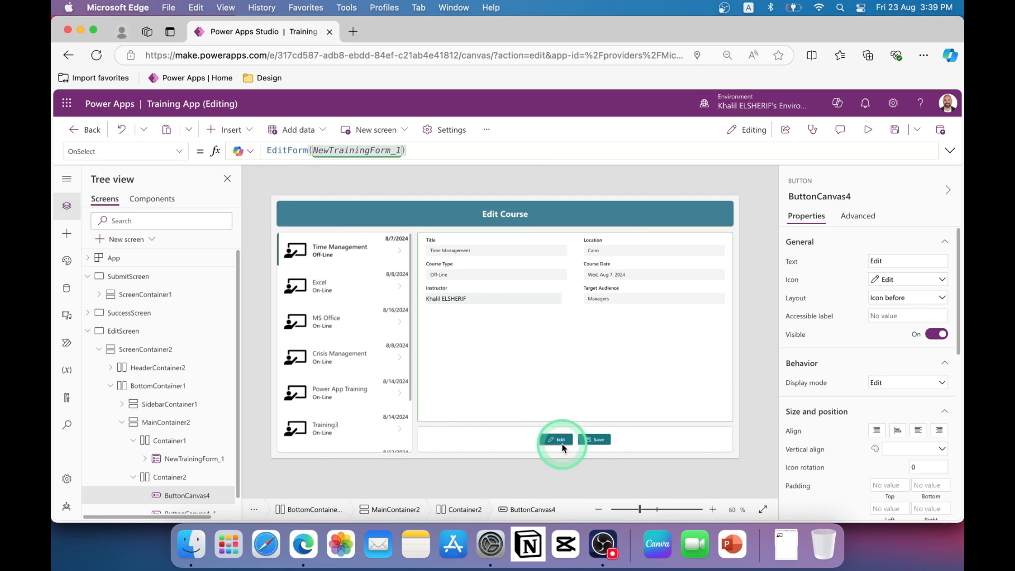
left_click(742, 258)
- Preview EditScreen, switch the form to editing with the Edit button, save Time Management with Course Type On-Line, and close the preview
left_click(869, 130)
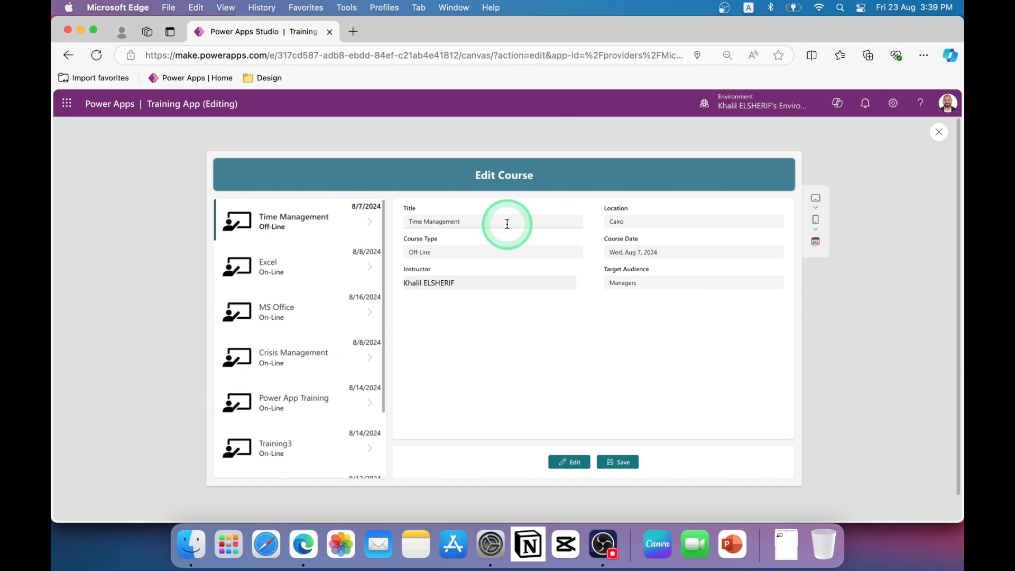
left_click(570, 463)
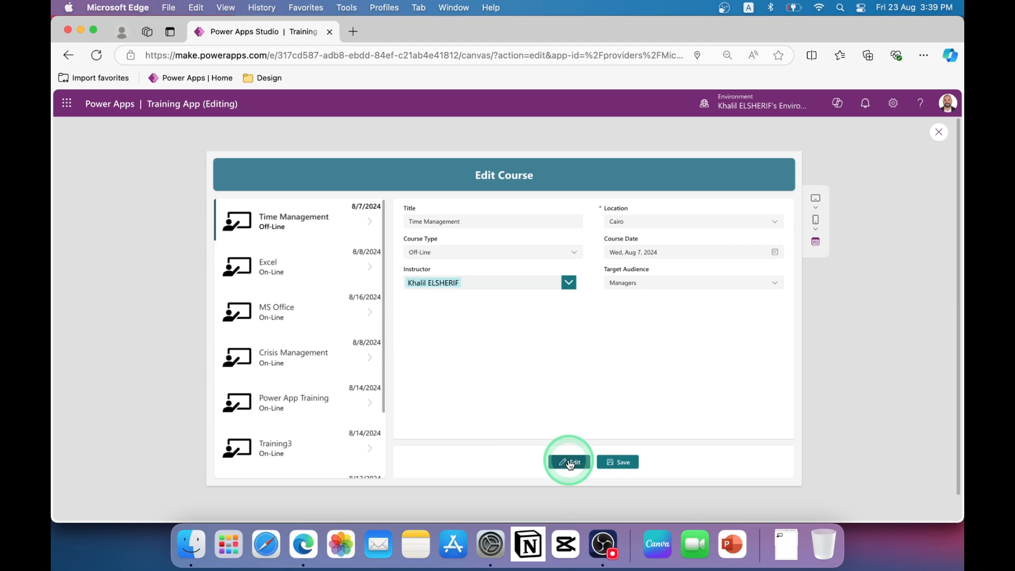
left_click(575, 256)
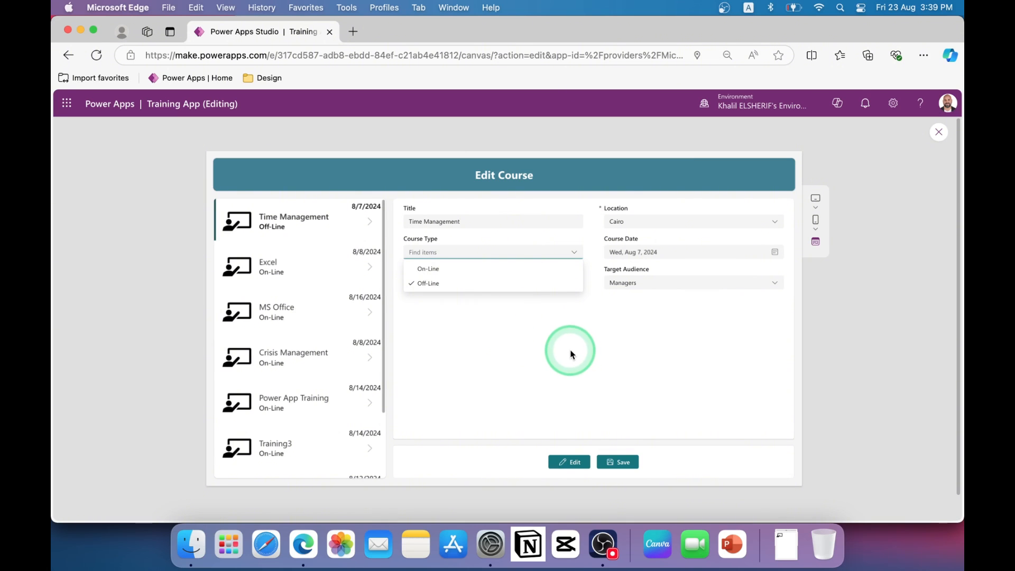
left_click(459, 286)
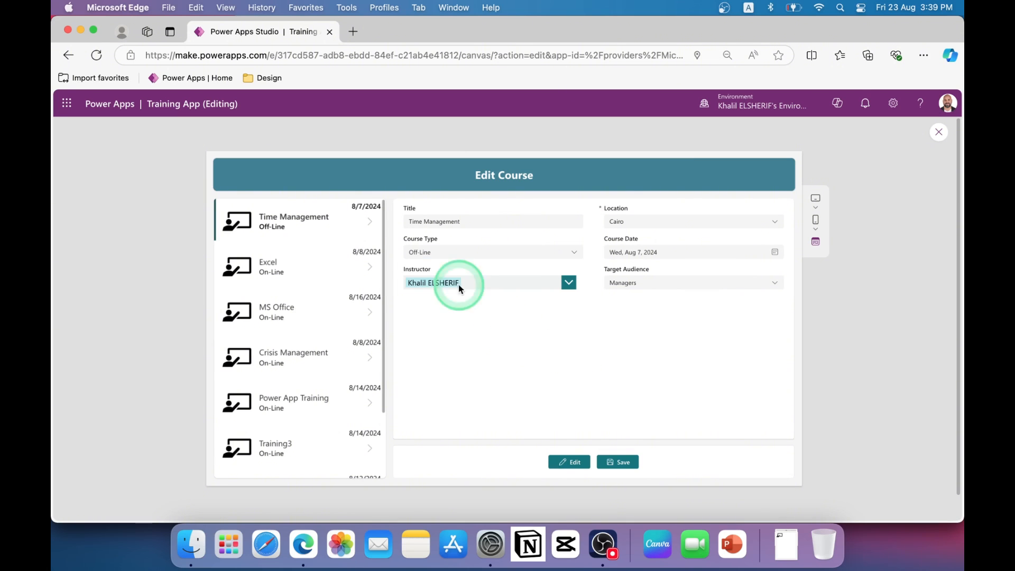
left_click(571, 253)
left_click(429, 269)
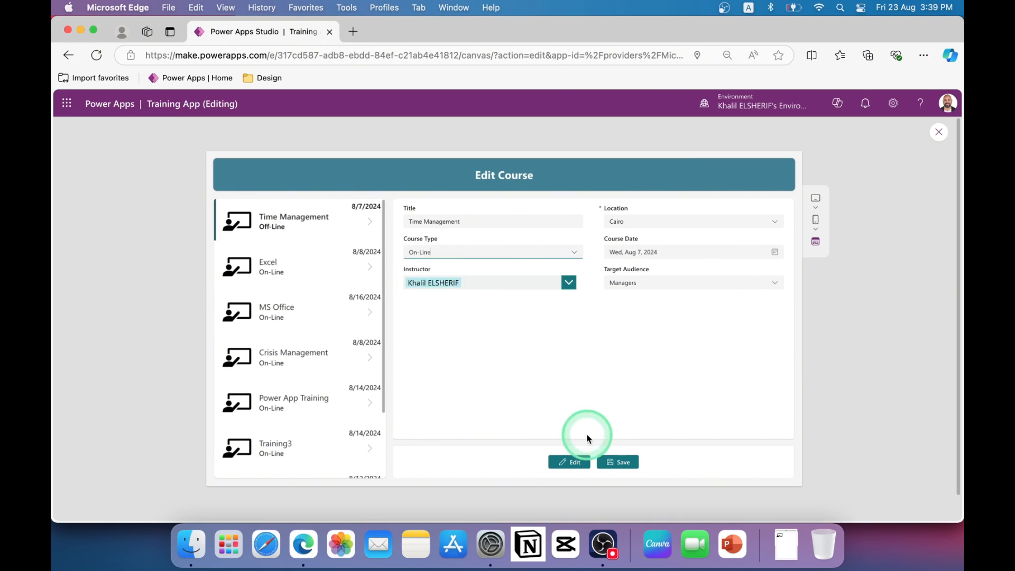
left_click(623, 464)
left_click(102, 138)
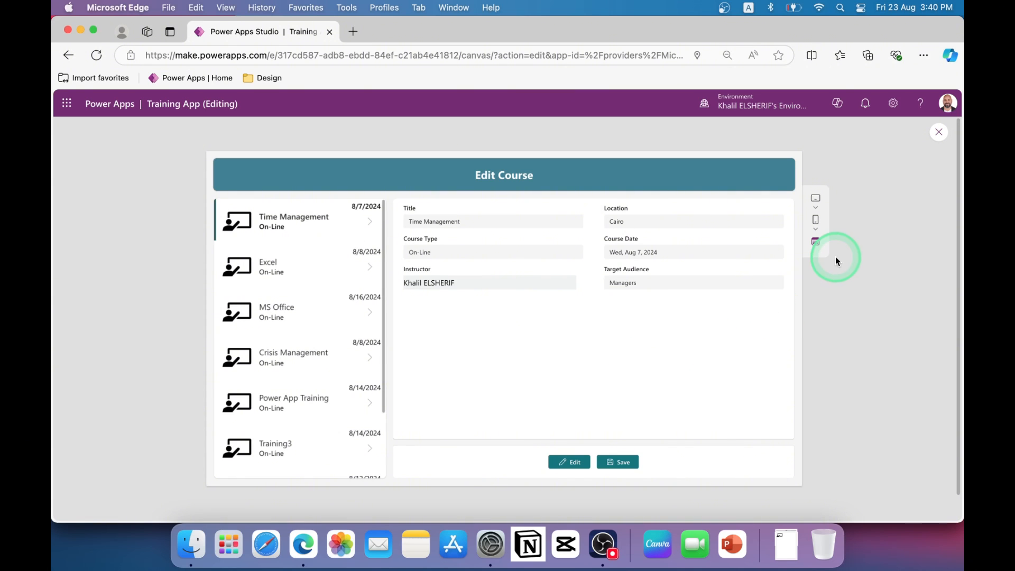
left_click(939, 134)
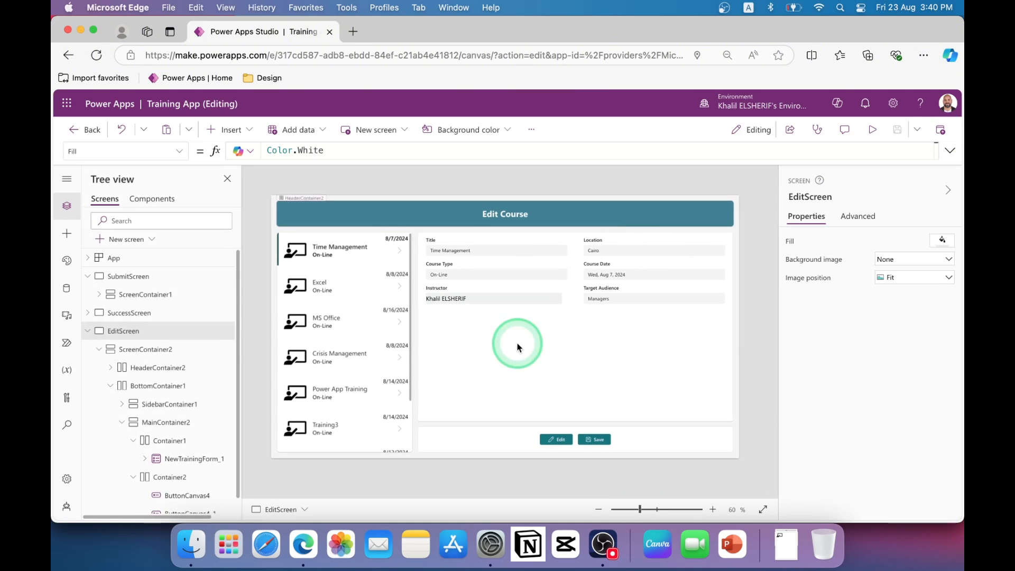
- Review the ResetForm part of the form's OnSuccess formula, preview EditScreen, and switch the Excel course to editing
left_click(526, 347)
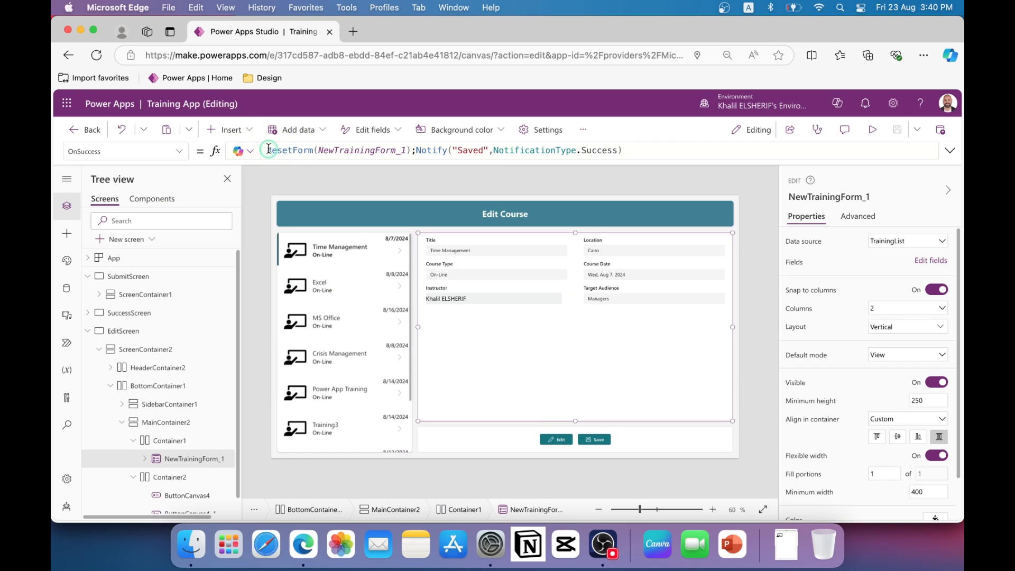
left_click_drag(267, 150, 409, 160)
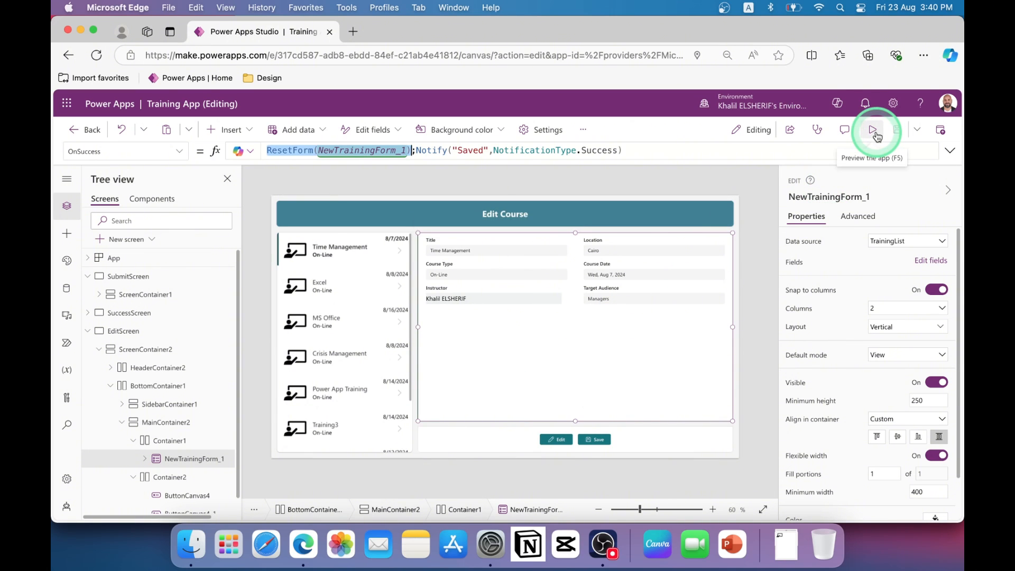
left_click(874, 132)
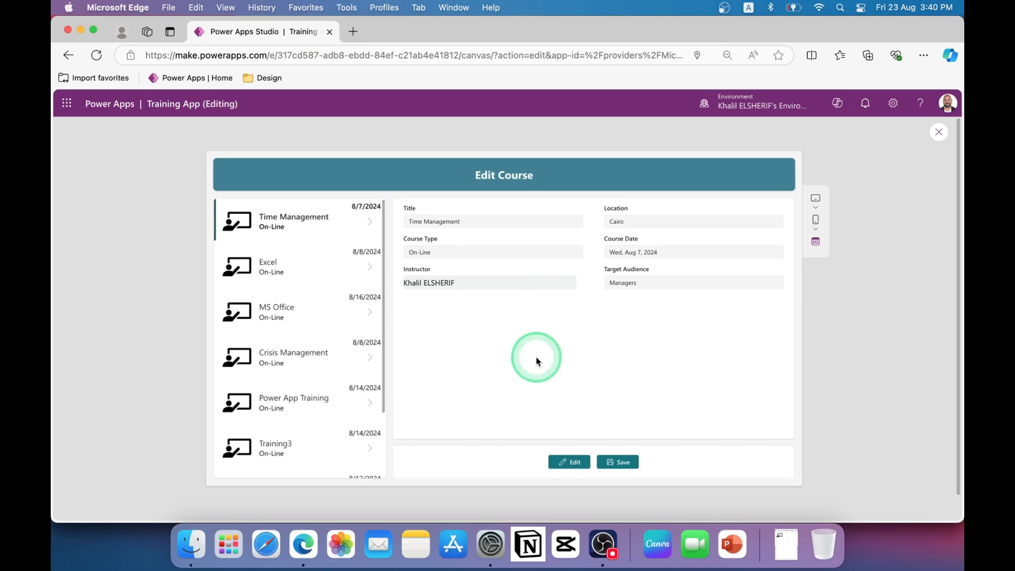
left_click(337, 266)
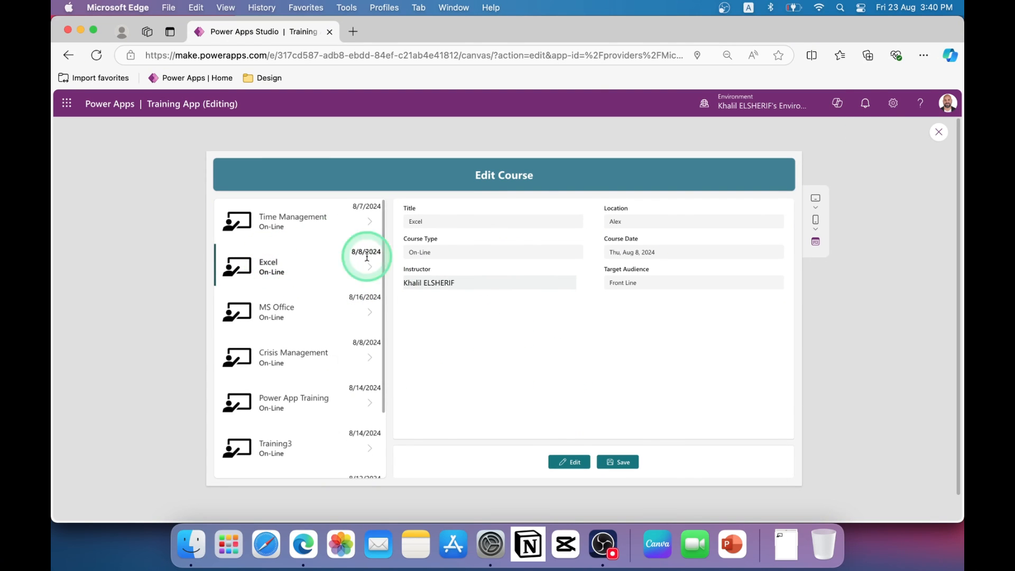
left_click(554, 450)
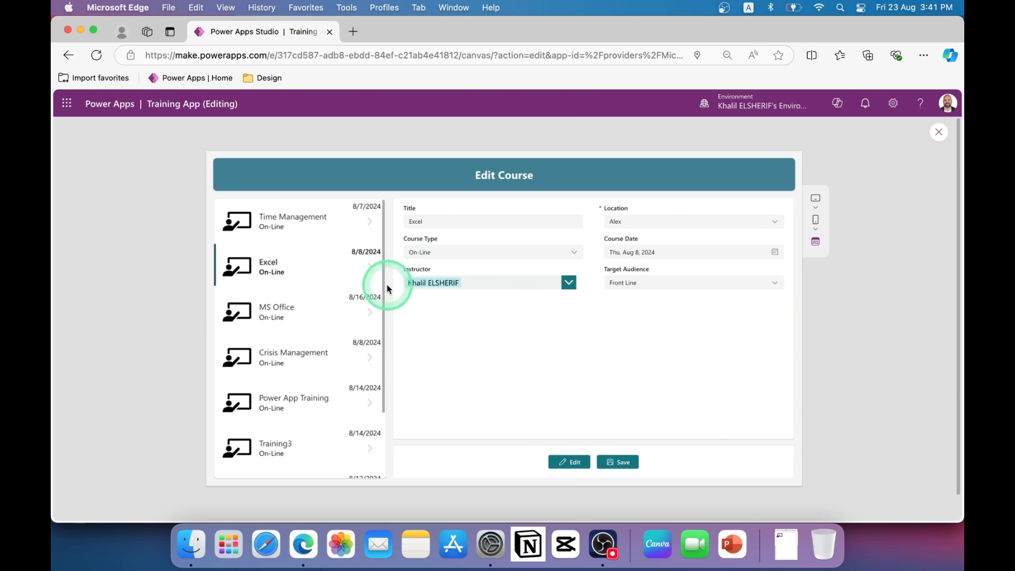
- Select the MS Office course and change its Course Type to Off-Line without saving
left_click(289, 316)
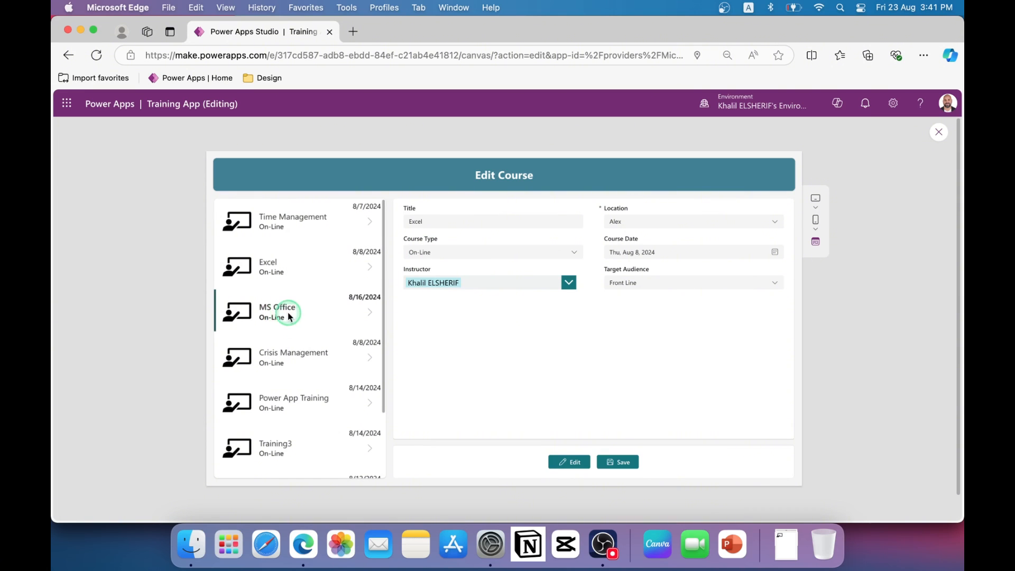
left_click(574, 253)
left_click(430, 285)
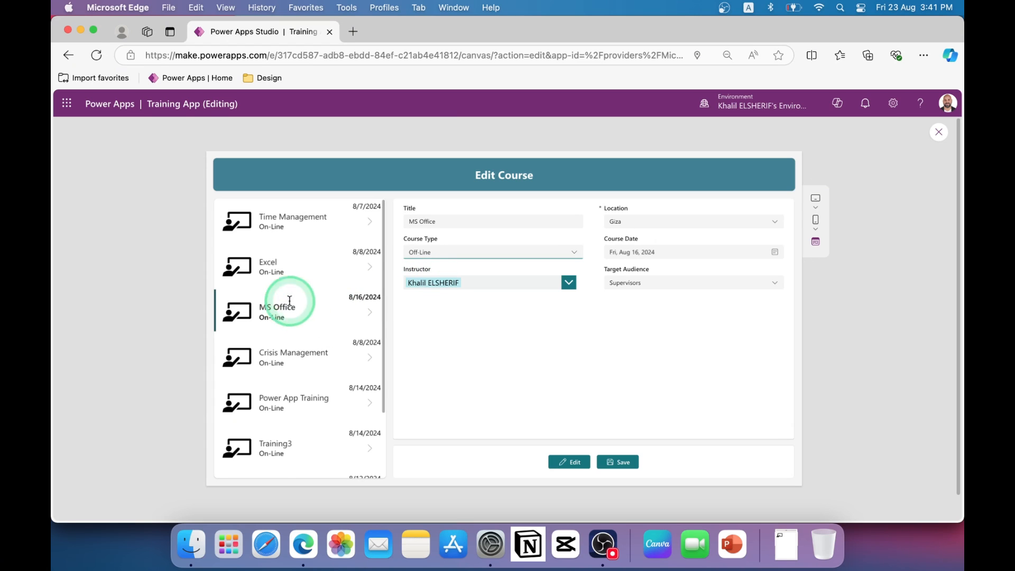
- Set the Excel course's Course Type to Off-Line and save the record
left_click(277, 266)
left_click(575, 259)
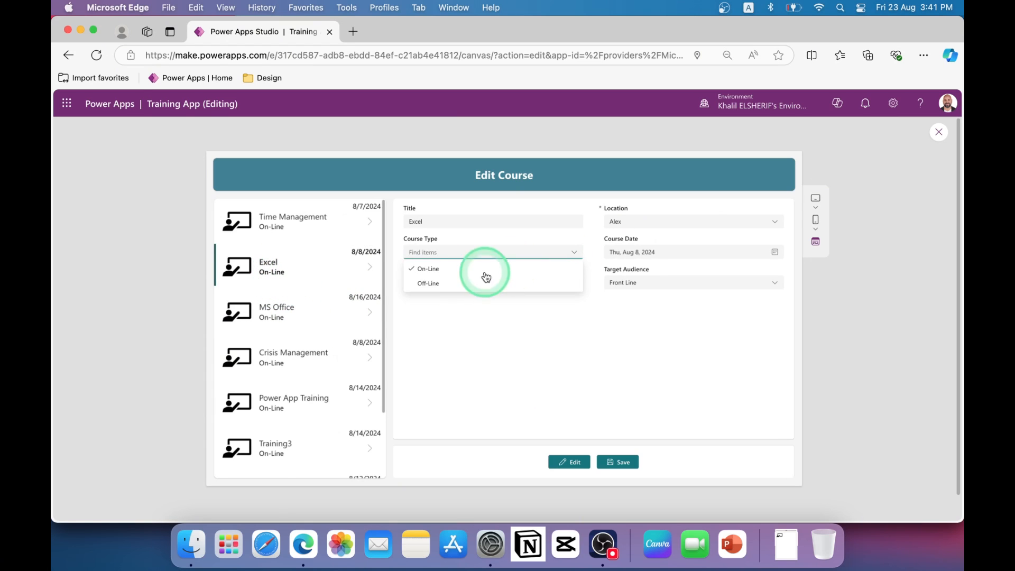
left_click(426, 285)
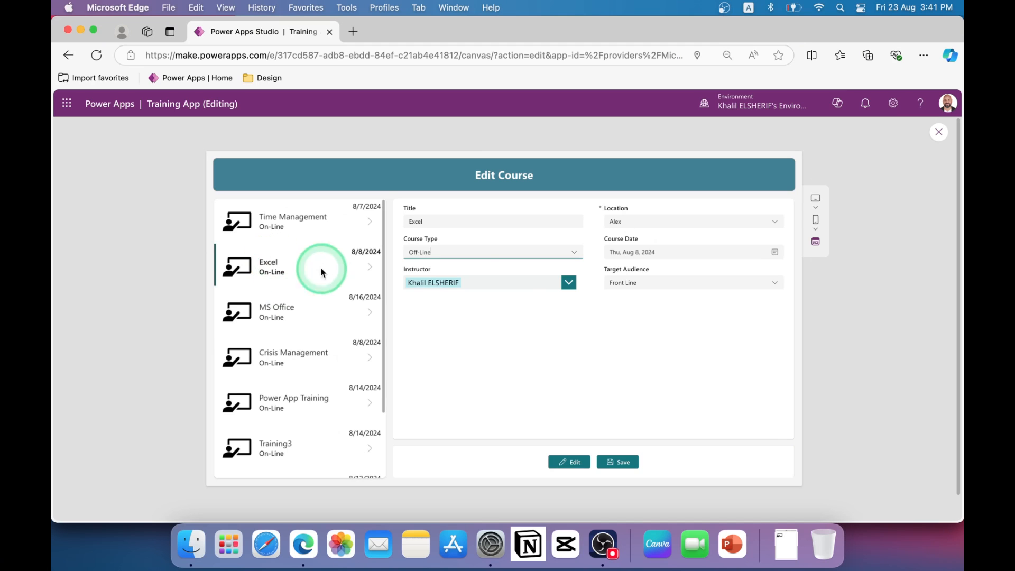
left_click(625, 464)
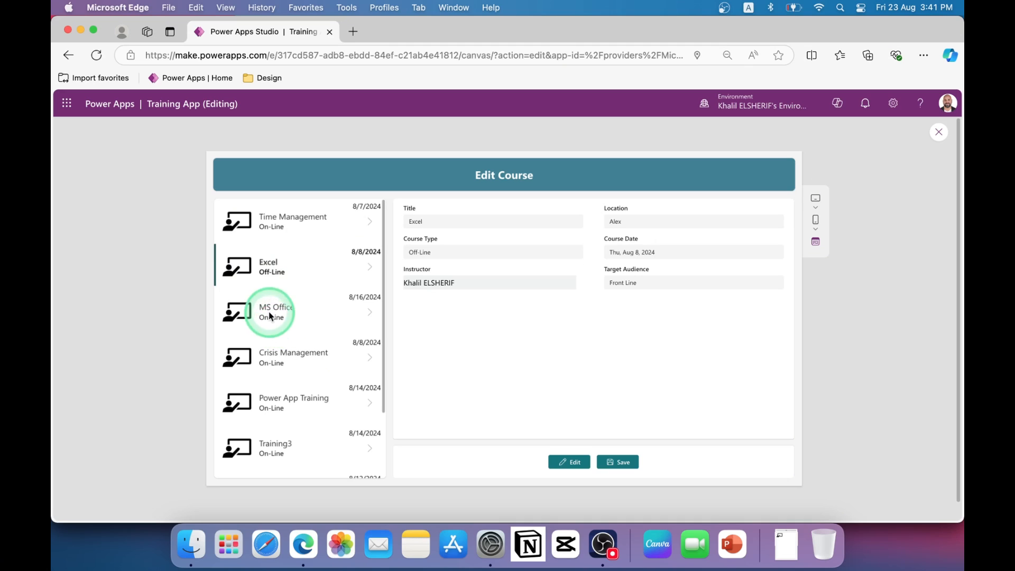
- Check the MS Office, Excel and Time Management records, try the Edit button on Time Management, and close the preview
left_click(270, 316)
left_click(273, 272)
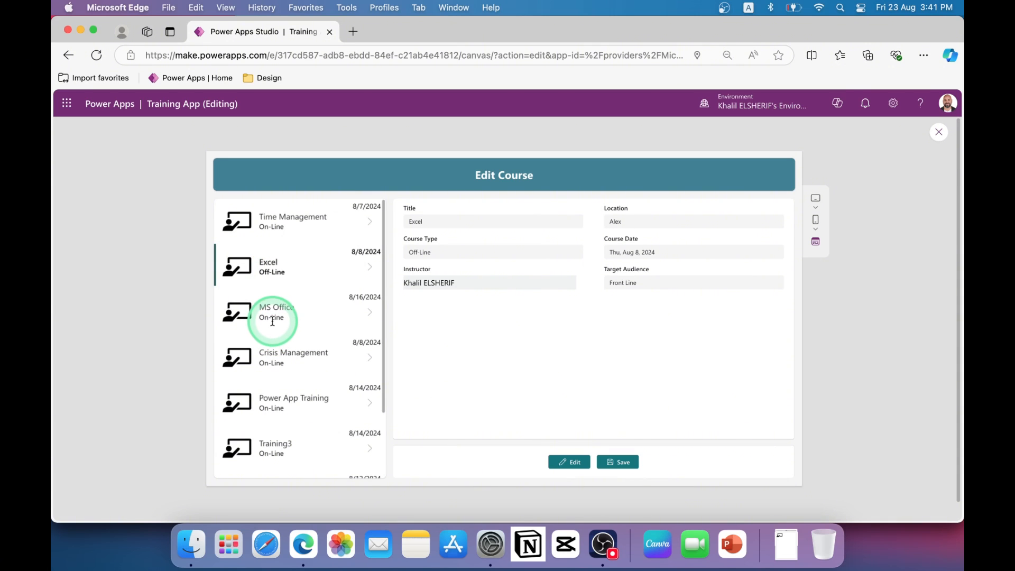
left_click(276, 221)
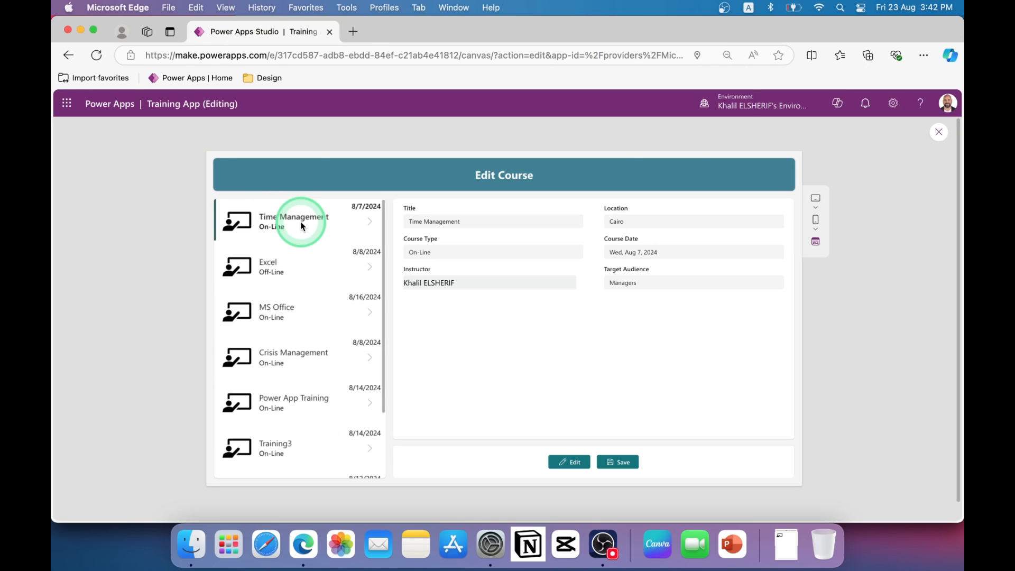
left_click(566, 463)
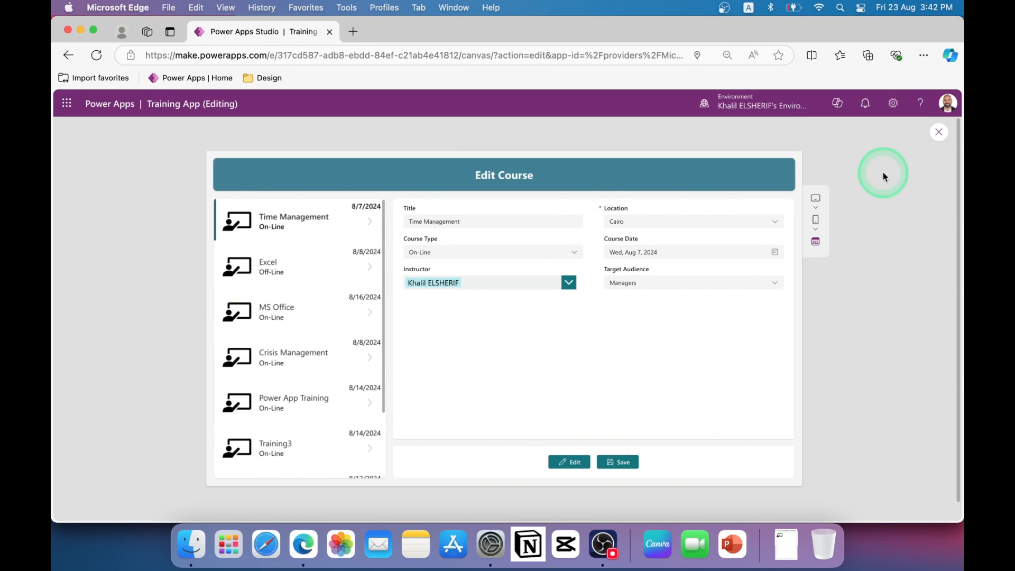
left_click(939, 134)
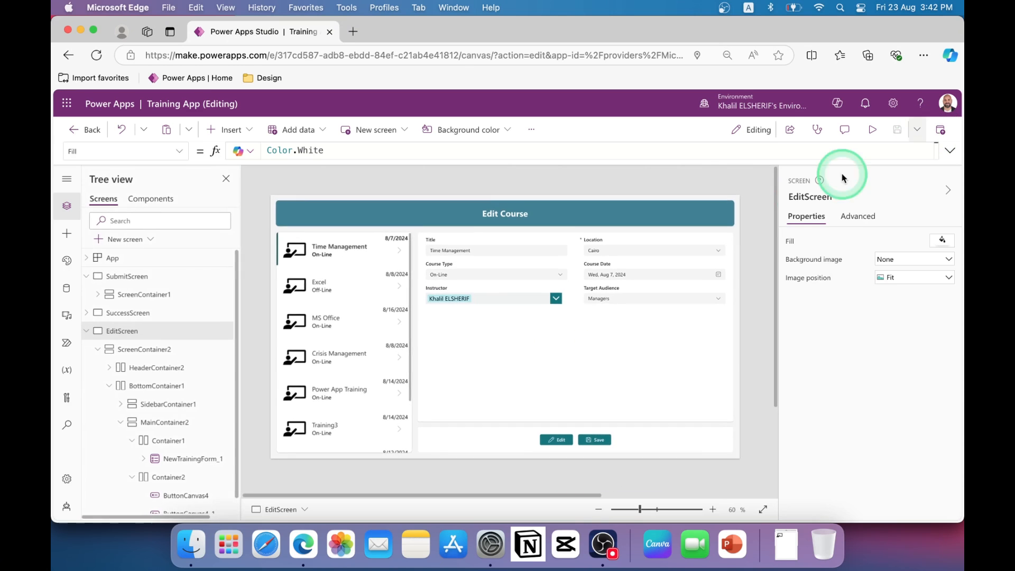
- Duplicate the Save button and give the copy the text Discard with the DismissCircle icon
left_click(598, 441)
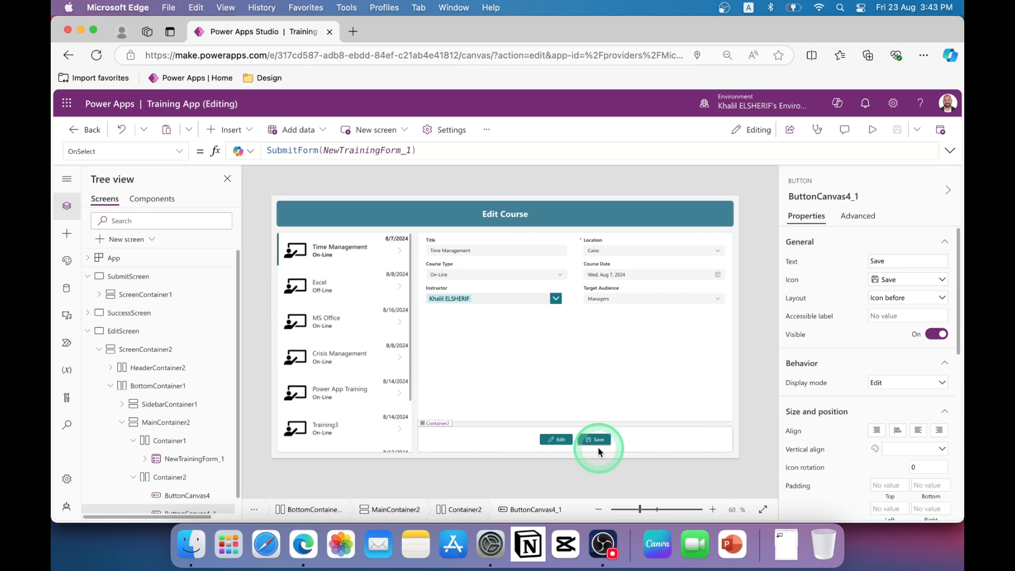
key("ctrl+c")
key("ctrl+v")
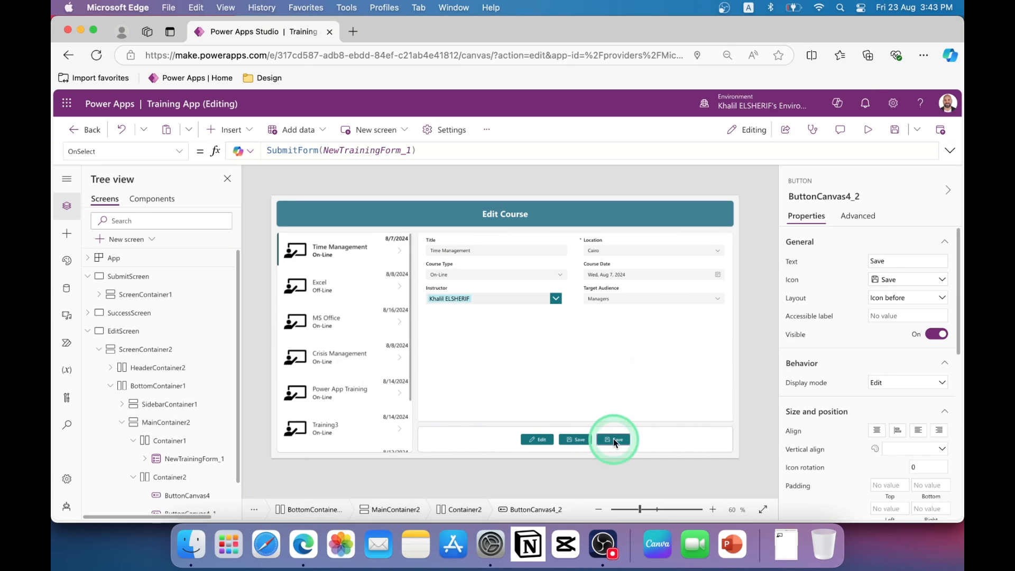
double_click(878, 262)
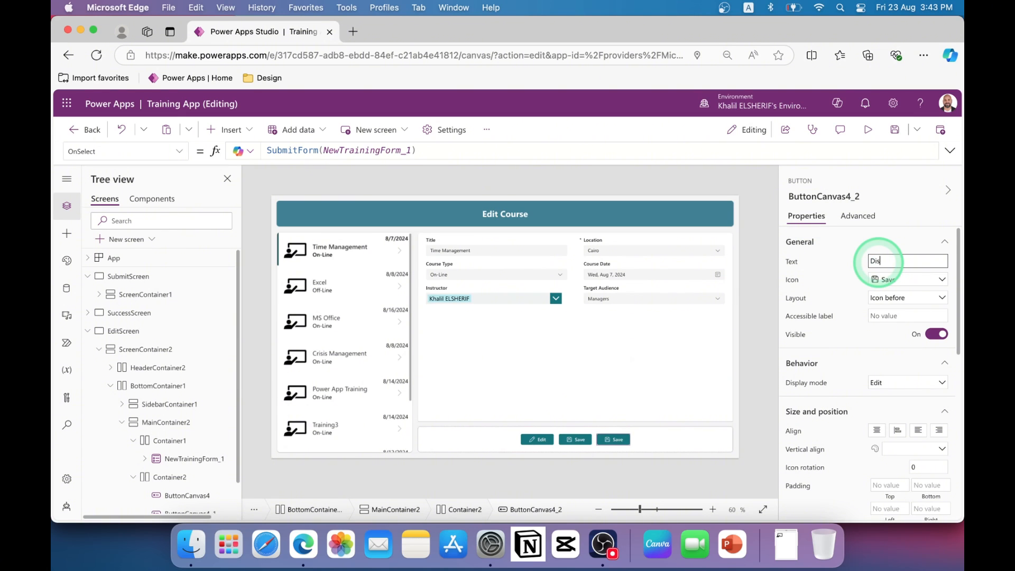
type("Discard")
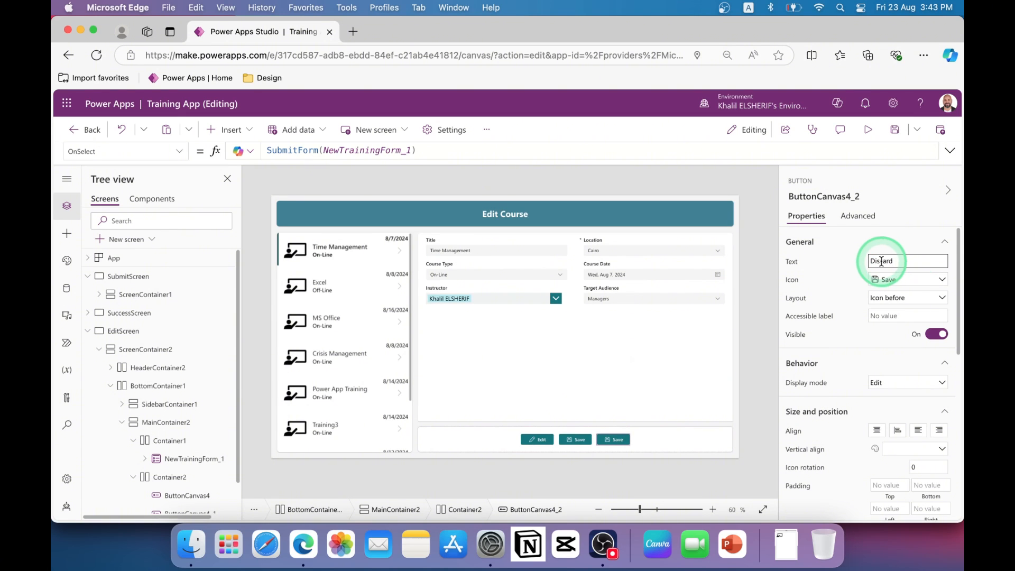
left_click(933, 284)
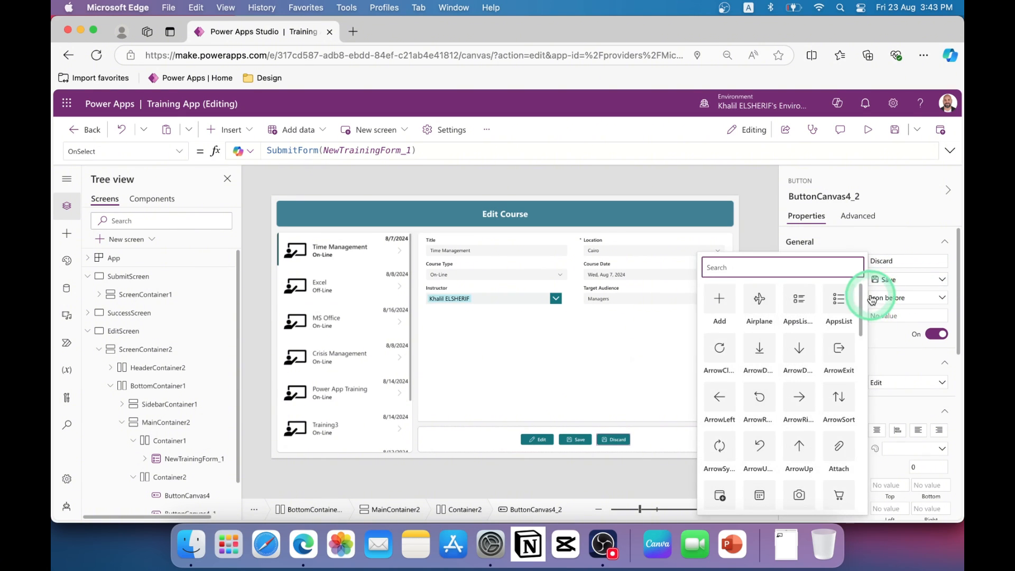
left_click_drag(862, 295, 861, 358)
left_click(777, 427)
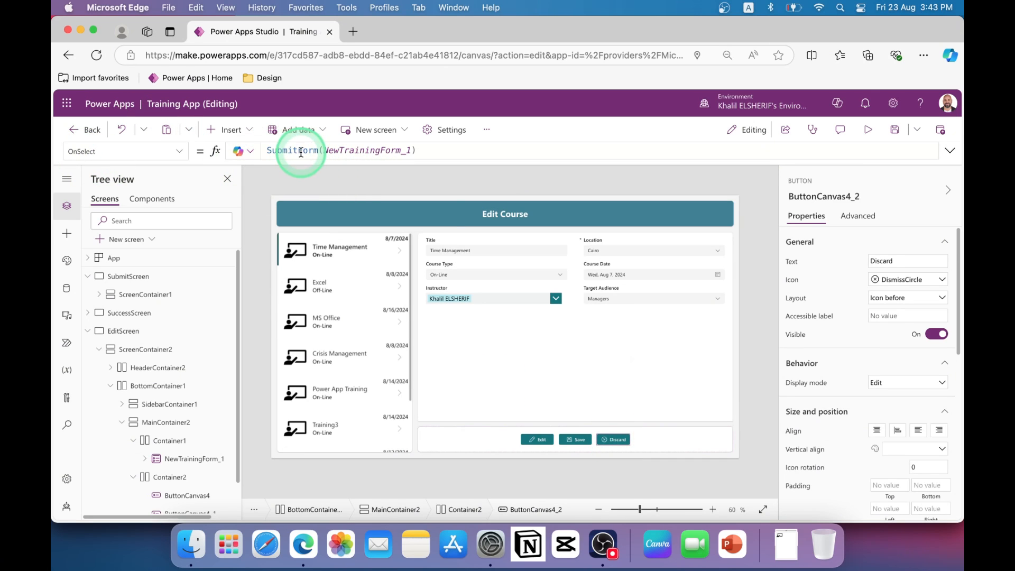
- Set the OnSelect property of the Discard button to ResetForm(NewTrainingForm_1)
double_click(265, 149)
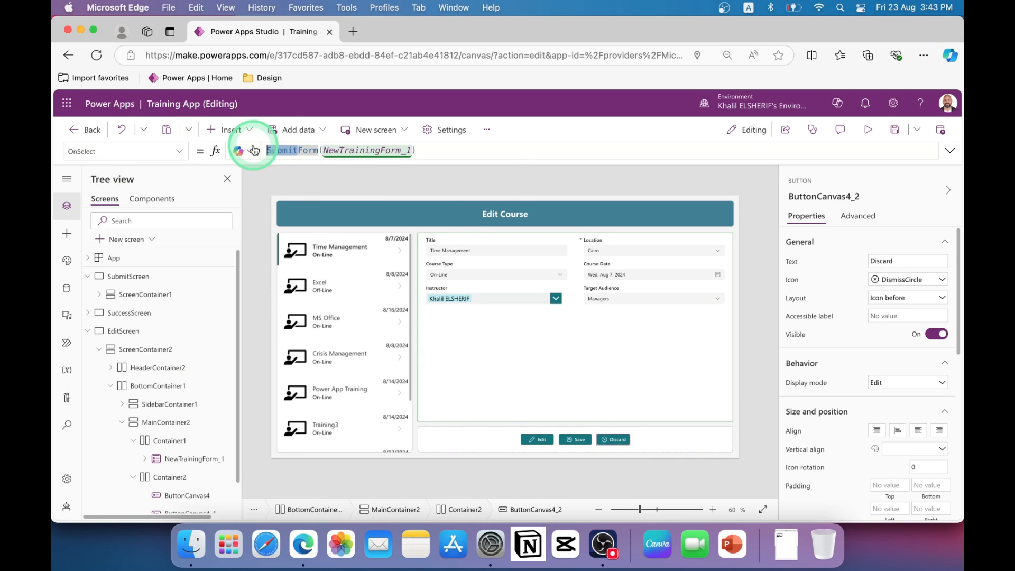
type("Reset")
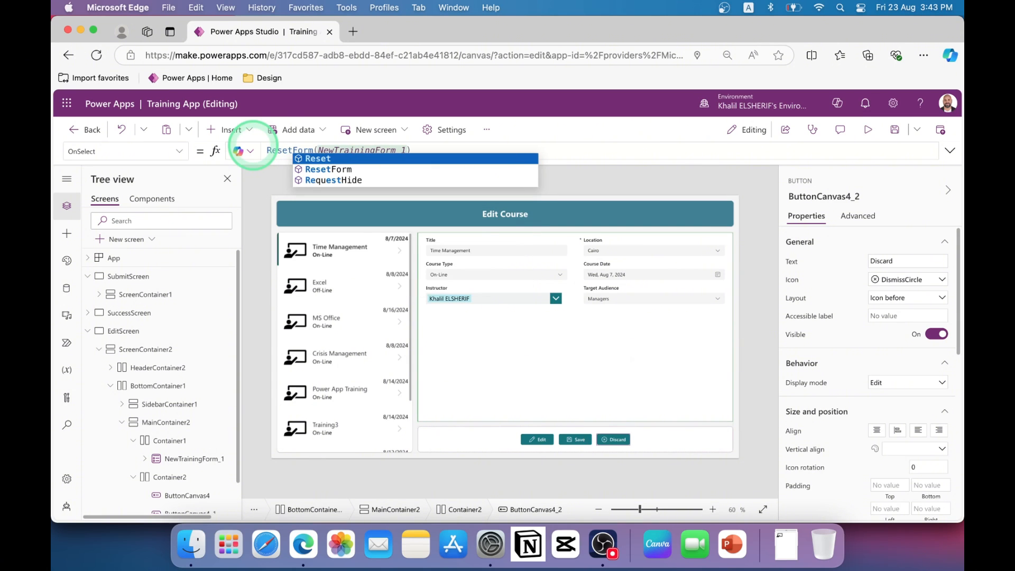
left_click(326, 168)
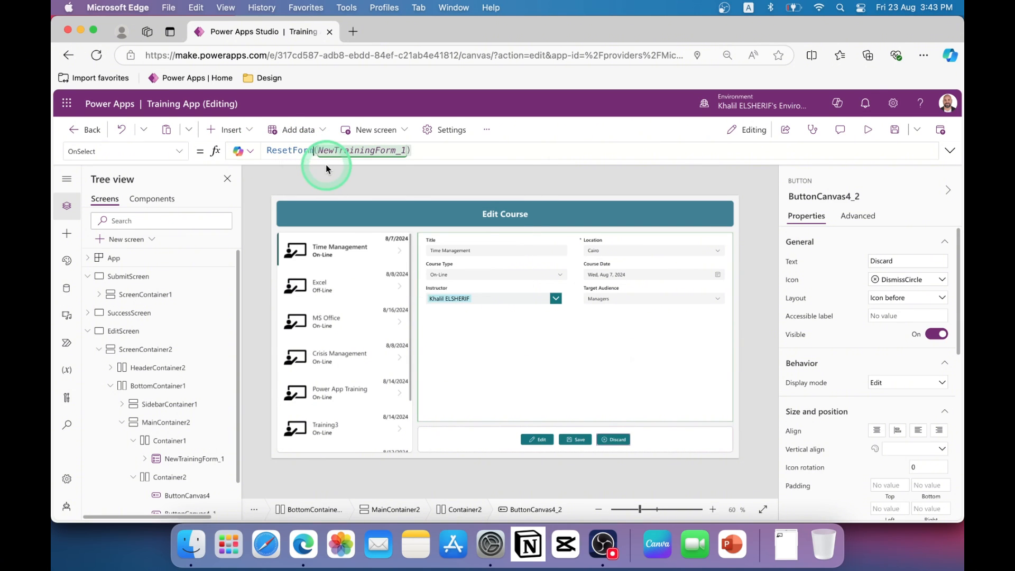
- Preview EditScreen, open Time Management's Course Type choices, and test the Discard button
left_click(865, 135)
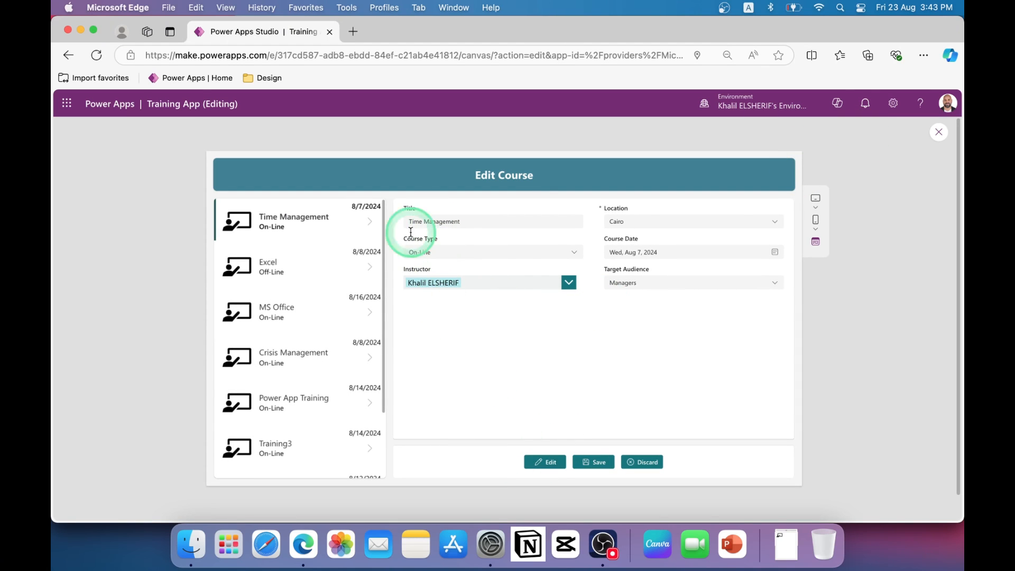
left_click(575, 256)
left_click(576, 256)
left_click(578, 256)
left_click(578, 254)
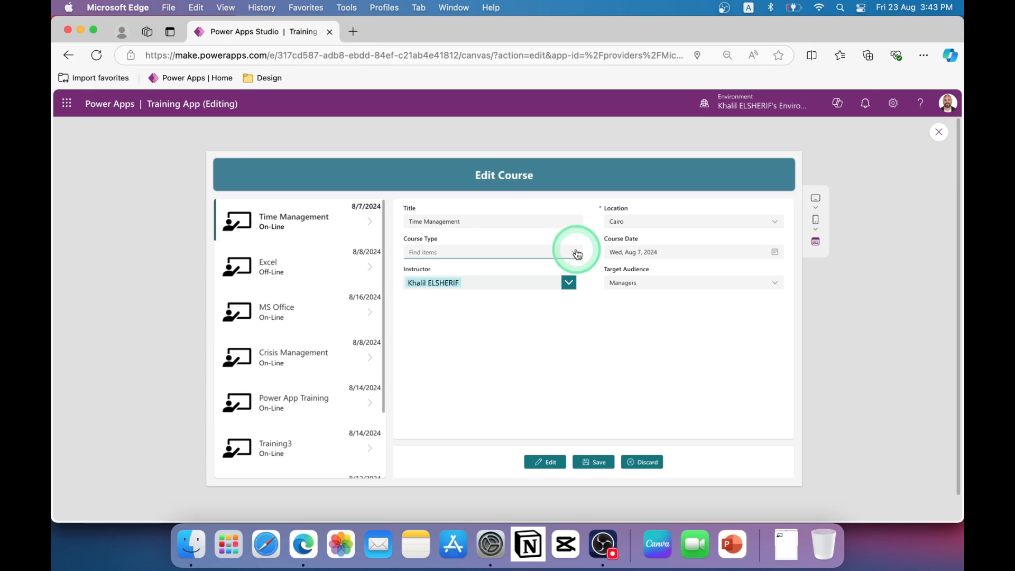
left_click(642, 465)
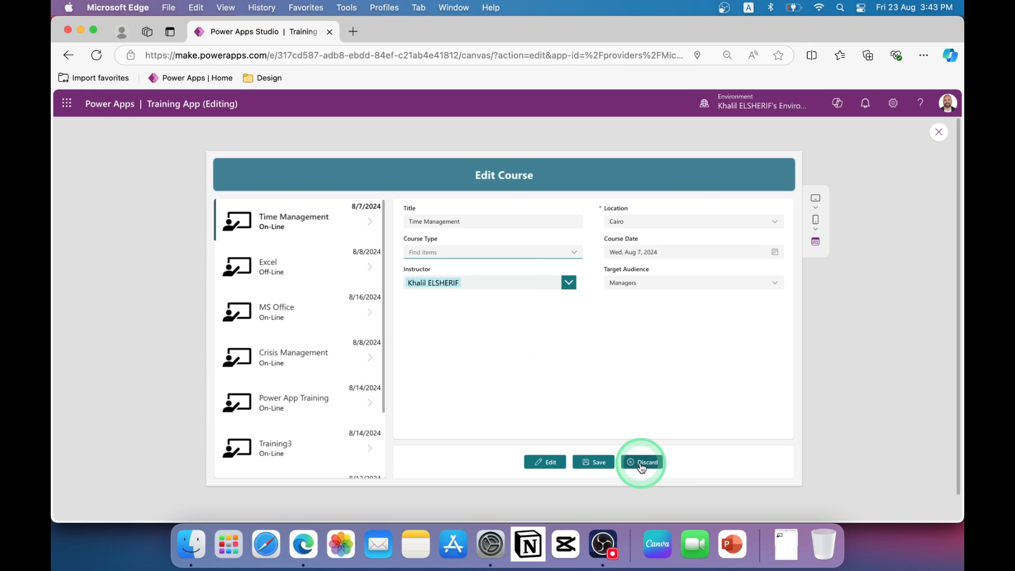
left_click(642, 465)
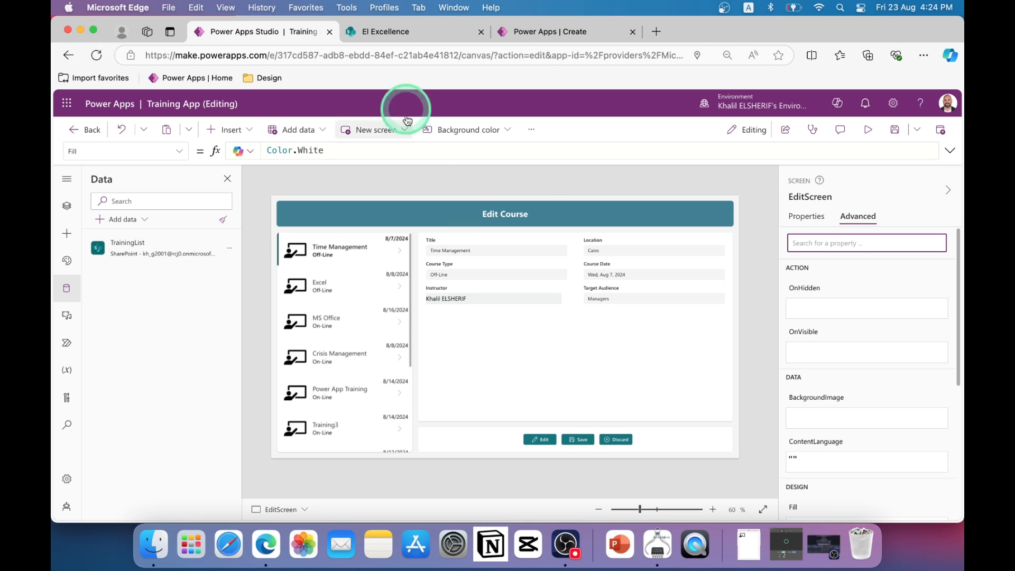
- Switch to TrainingList in SharePoint, examine its columns from Course Name through Created, and return to Power Apps Studio
left_click(394, 33)
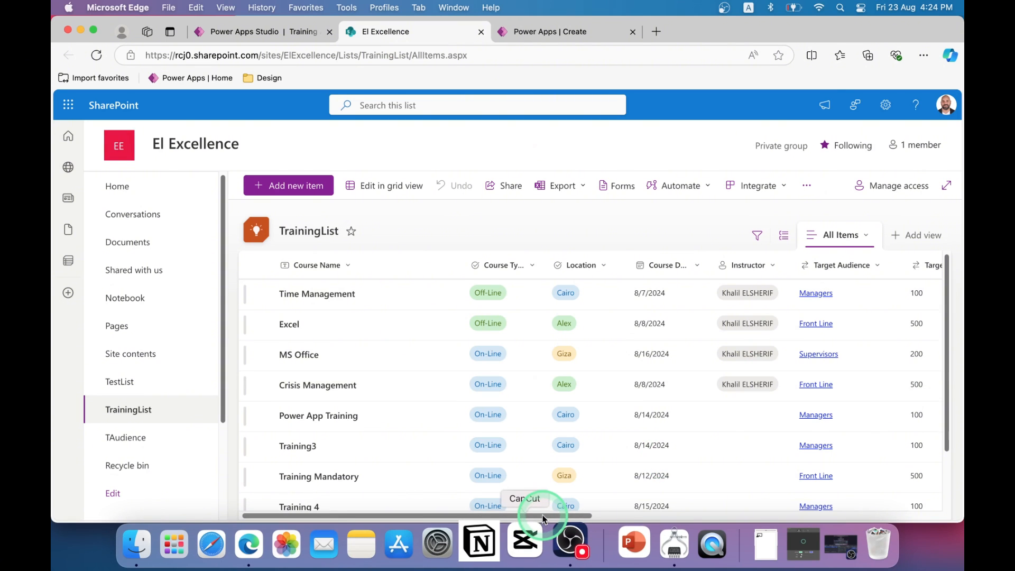
left_click_drag(541, 516, 646, 519)
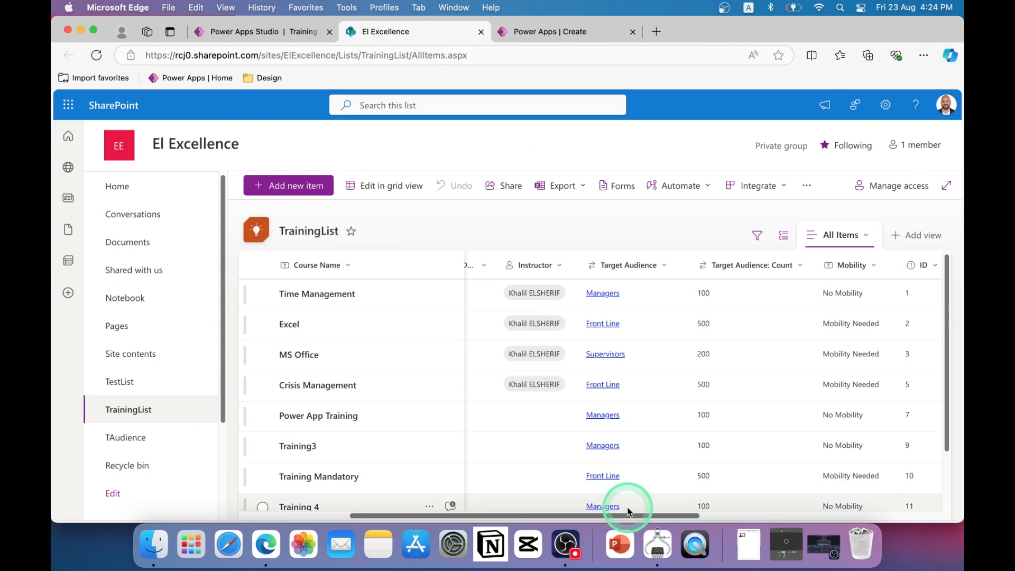
left_click_drag(624, 516, 690, 517)
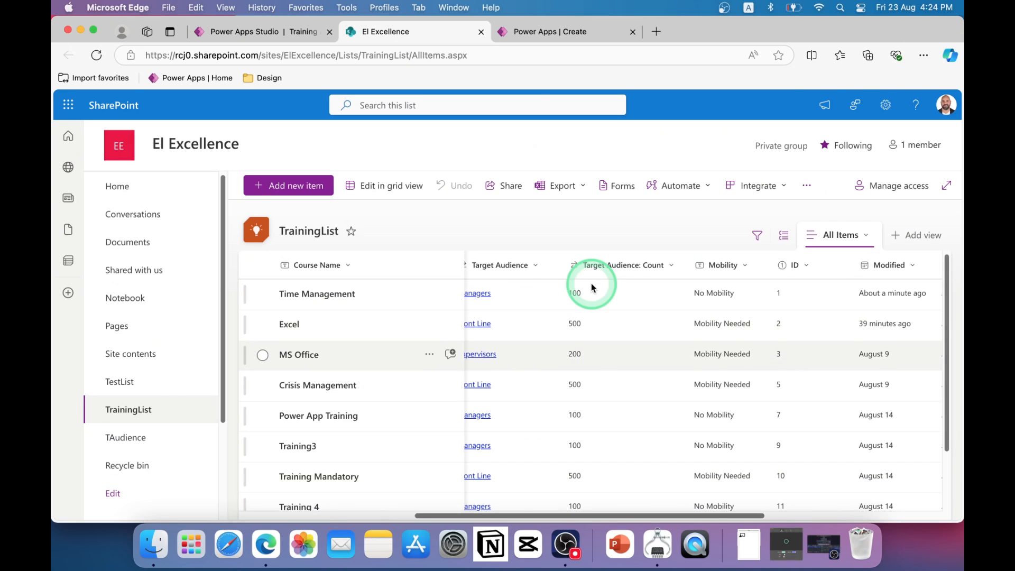
left_click_drag(604, 516, 658, 519)
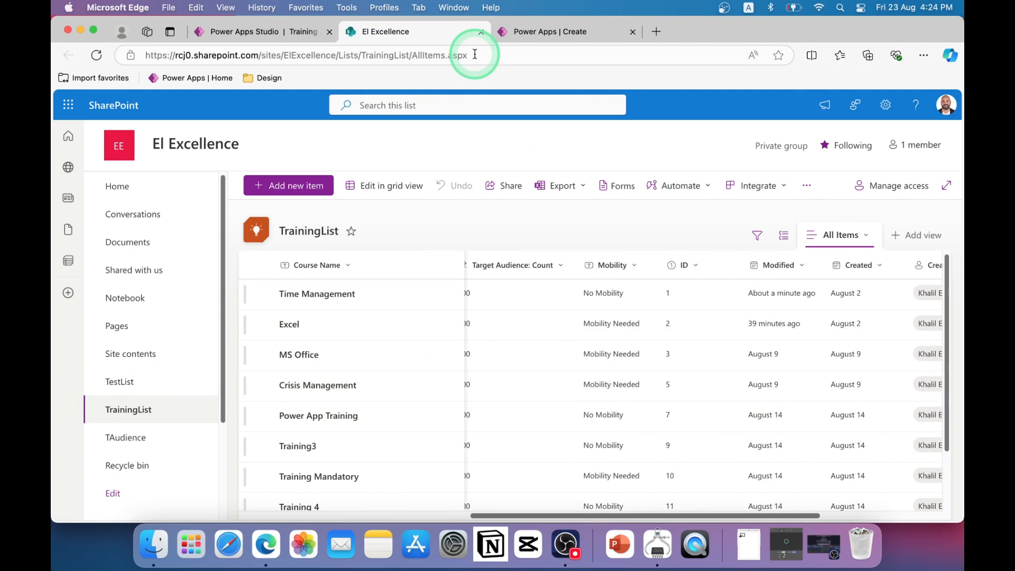
left_click(283, 36)
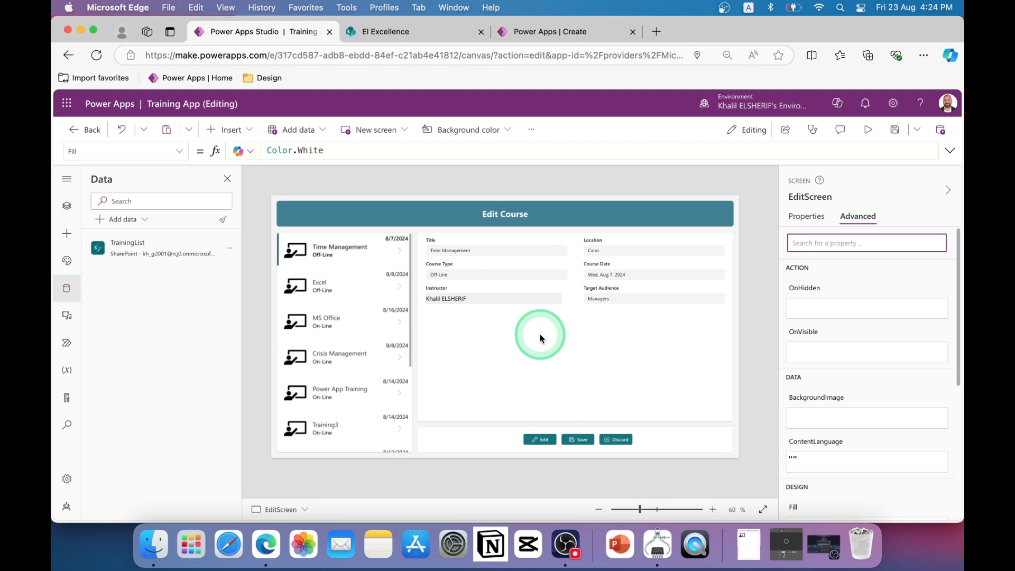
- Add the Mobility and Target Audience: Count fields to NewTrainingForm_1 on EditScreen
left_click(598, 339)
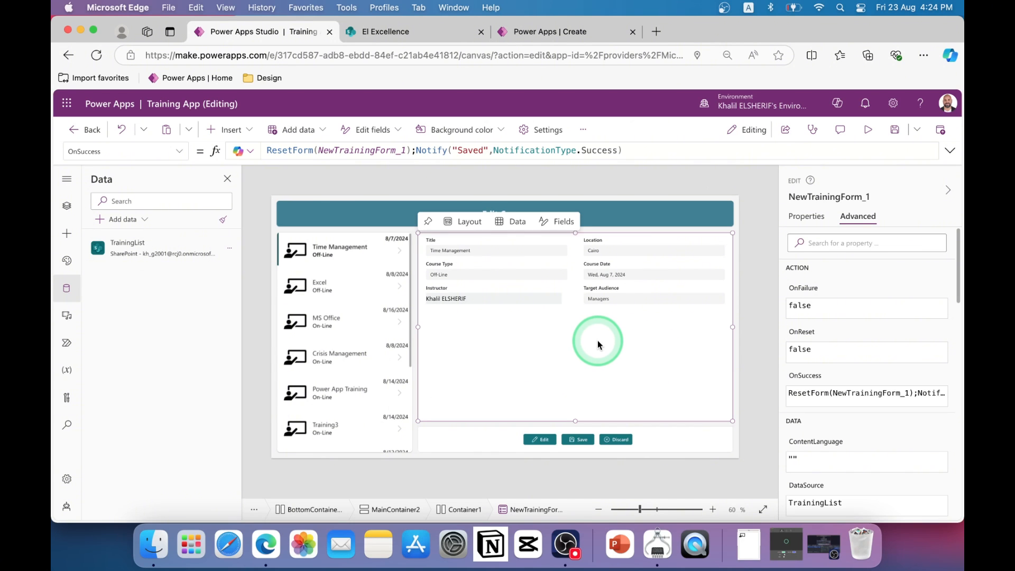
left_click(806, 217)
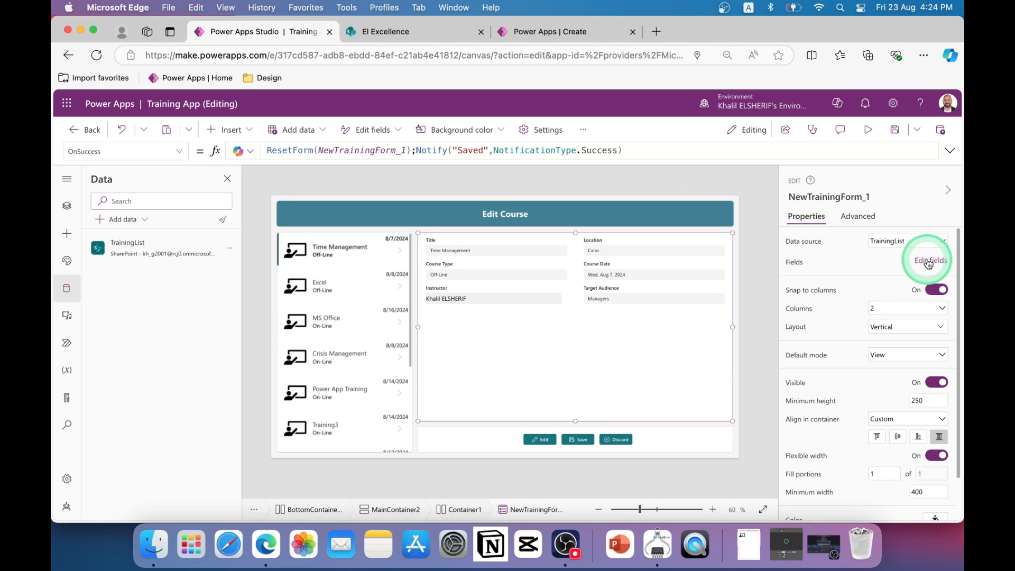
left_click(928, 262)
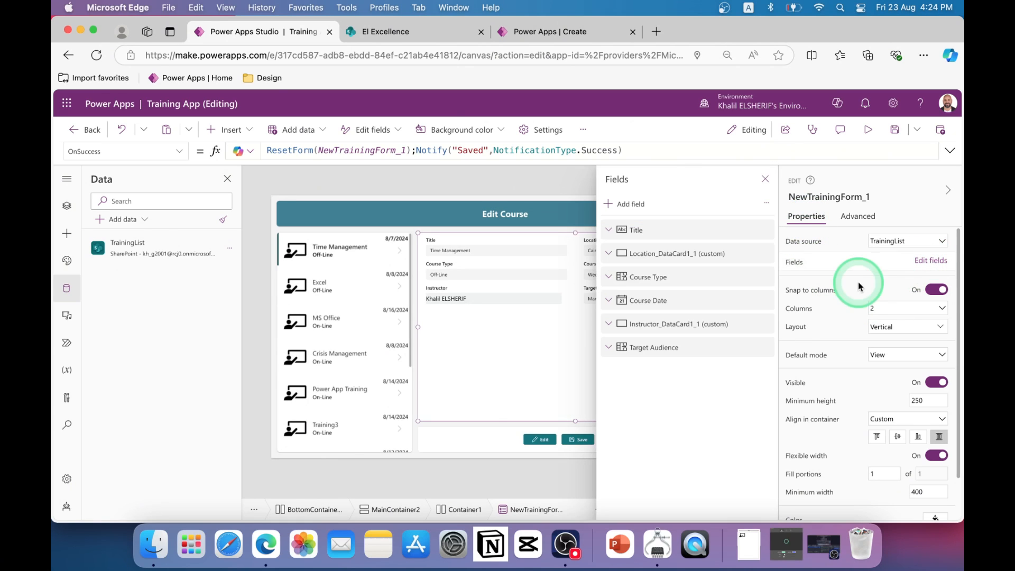
left_click(390, 32)
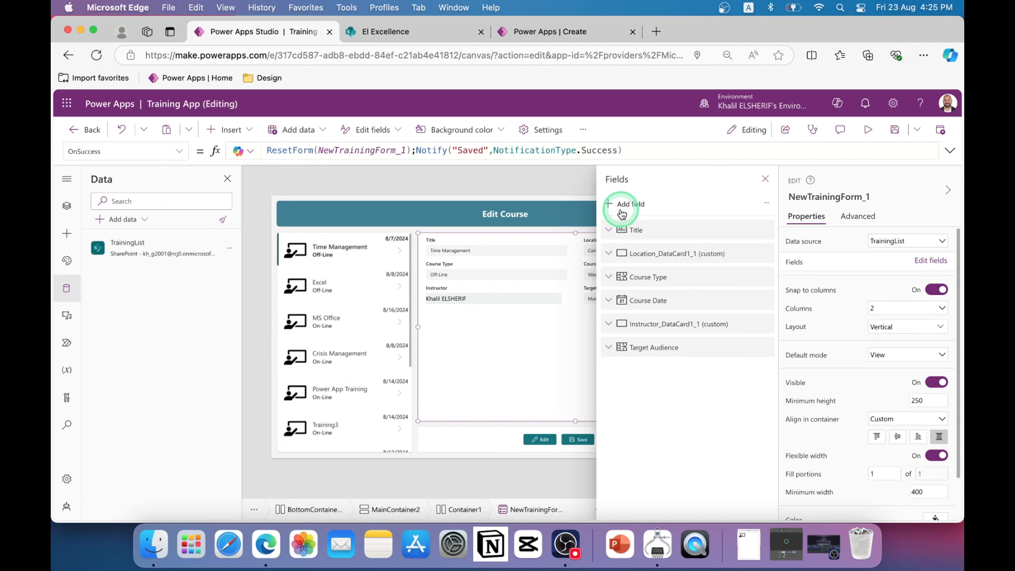
left_click(623, 204)
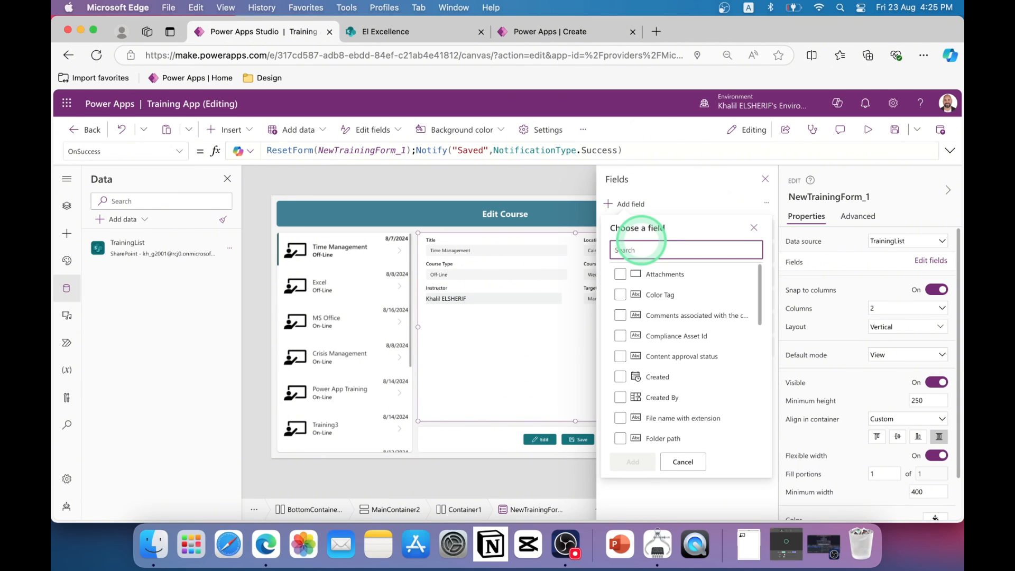
type("mo")
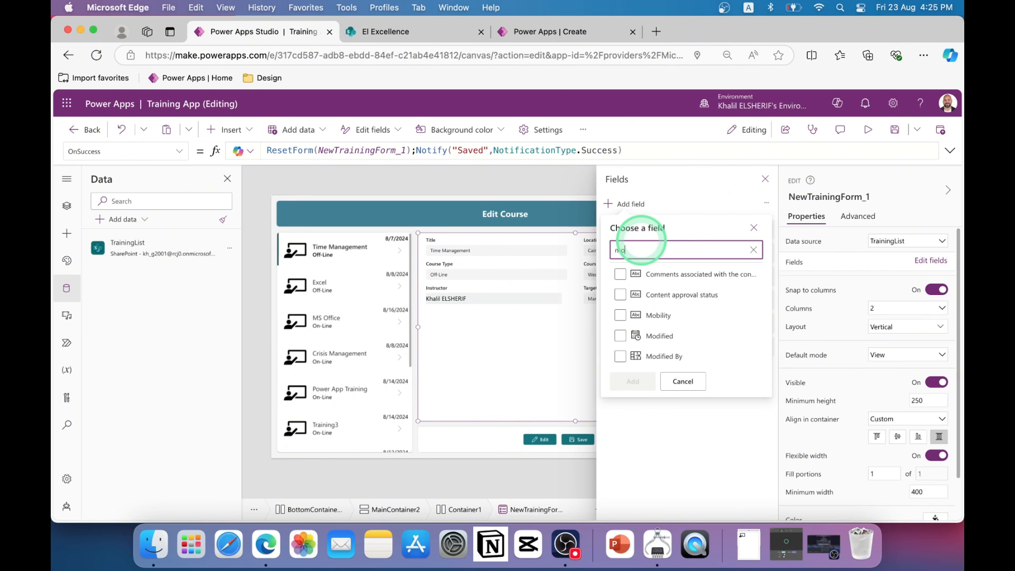
key("Return")
type("count")
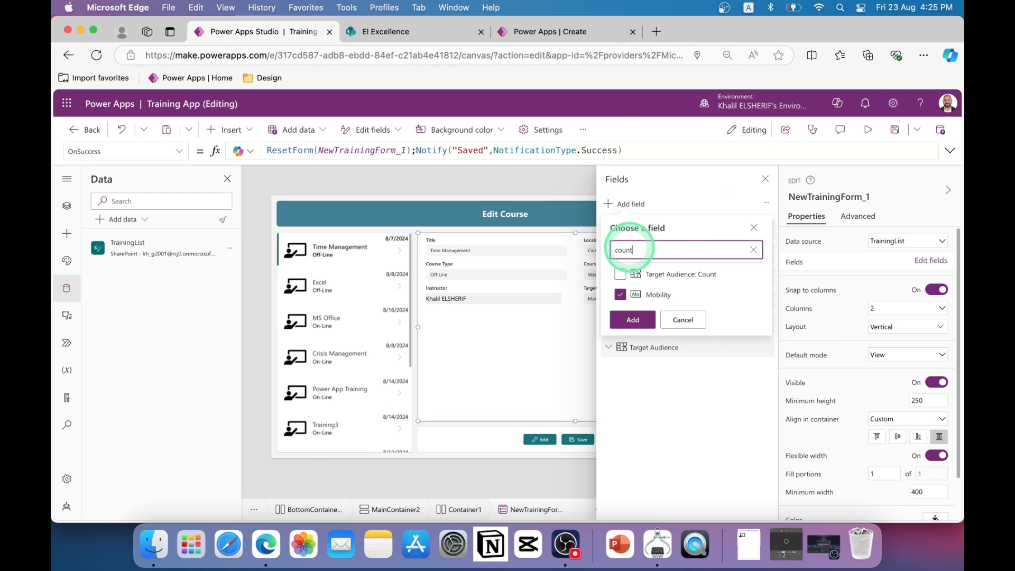
left_click(621, 274)
left_click(630, 319)
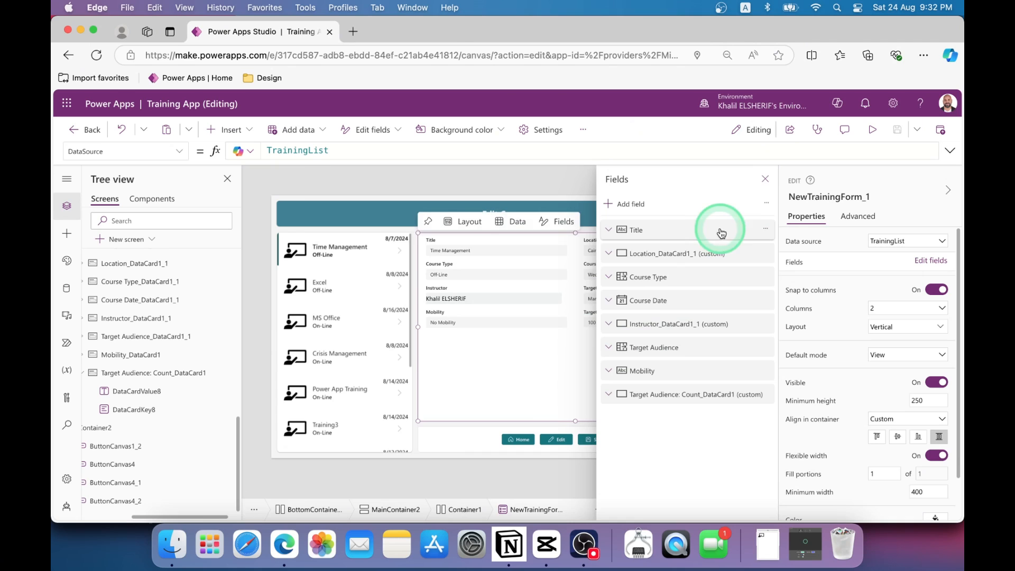
left_click(764, 180)
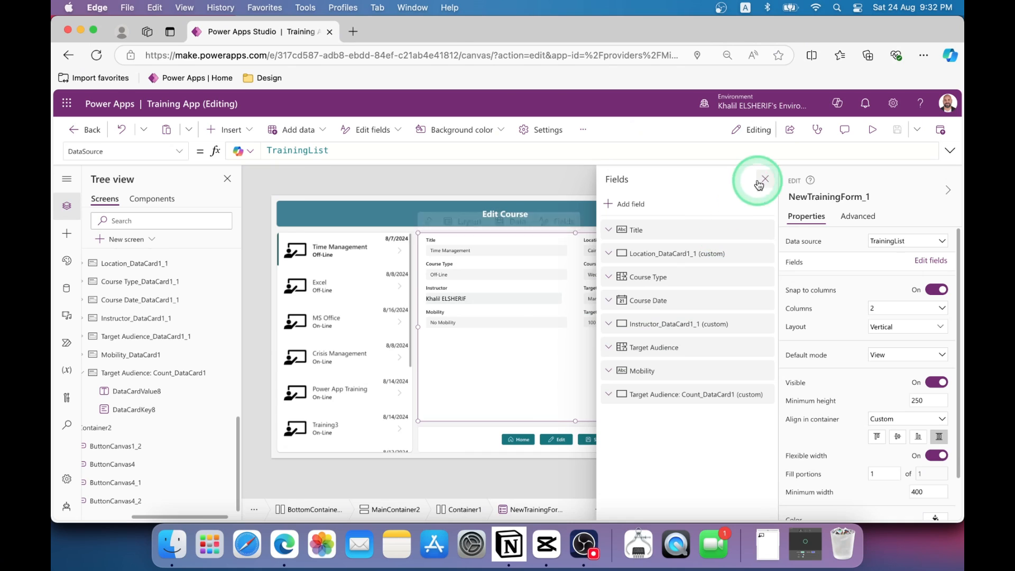
- Preview EditScreen and test the Edit button on the Time Management record
left_click(438, 328)
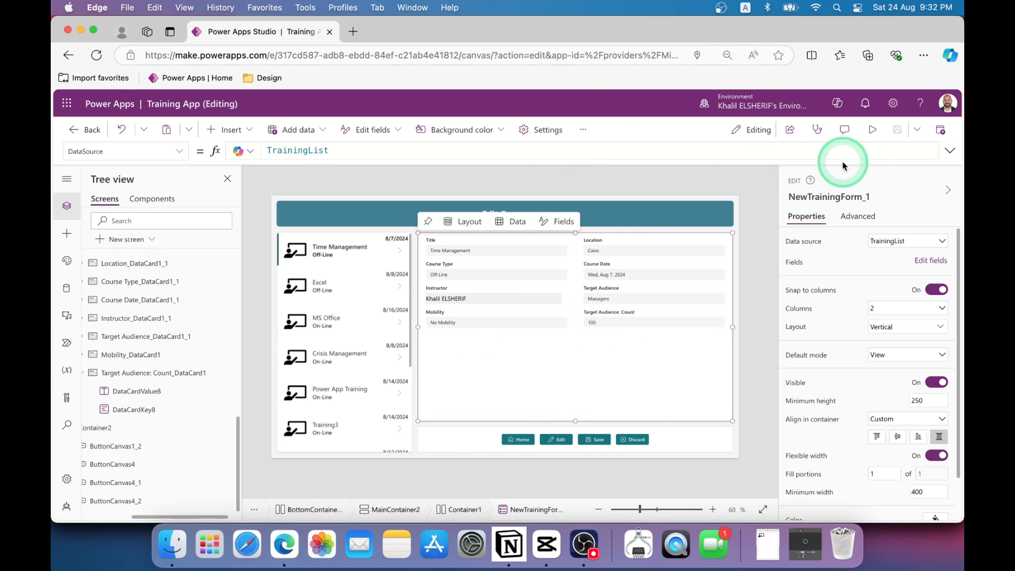
left_click(872, 130)
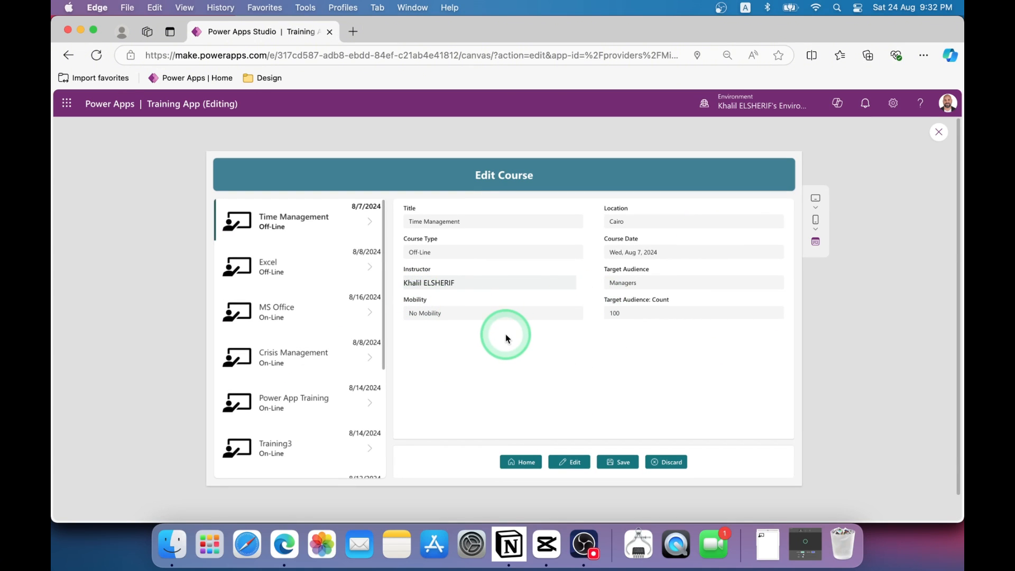
left_click(569, 462)
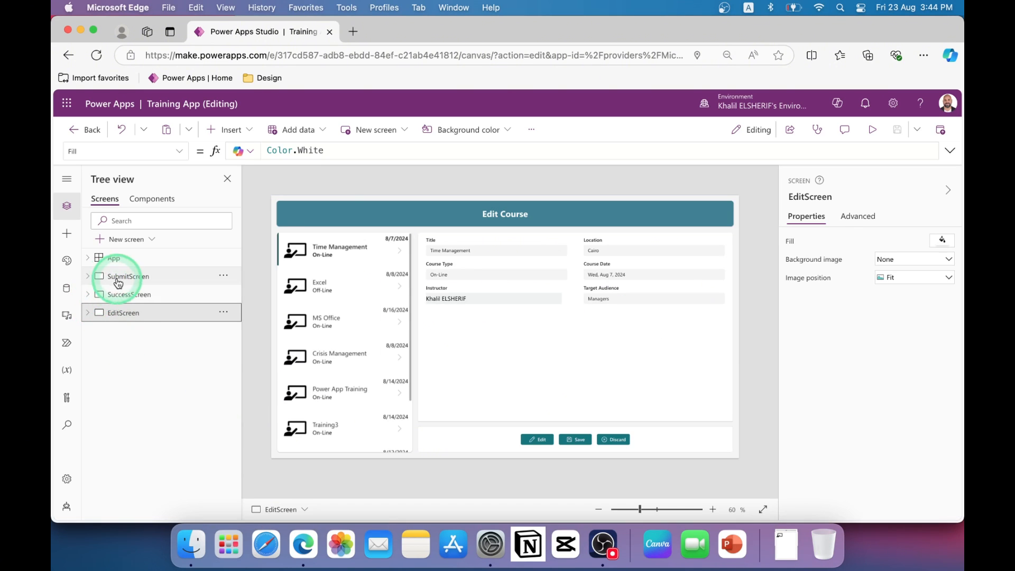
- Review the app's existing SubmitScreen and SuccessScreen layouts
left_click(119, 276)
left_click(124, 304)
left_click(118, 313)
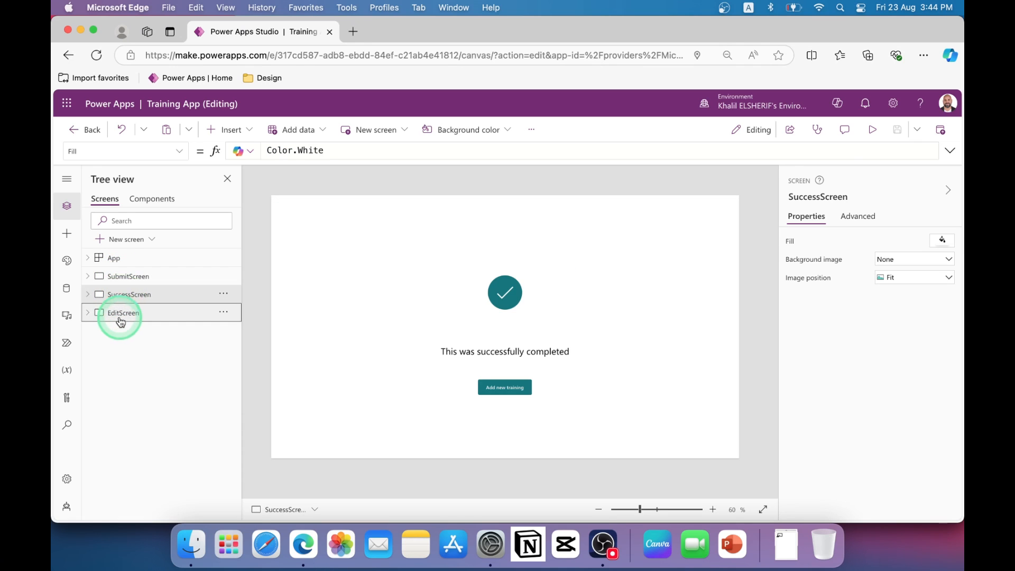
left_click(121, 277)
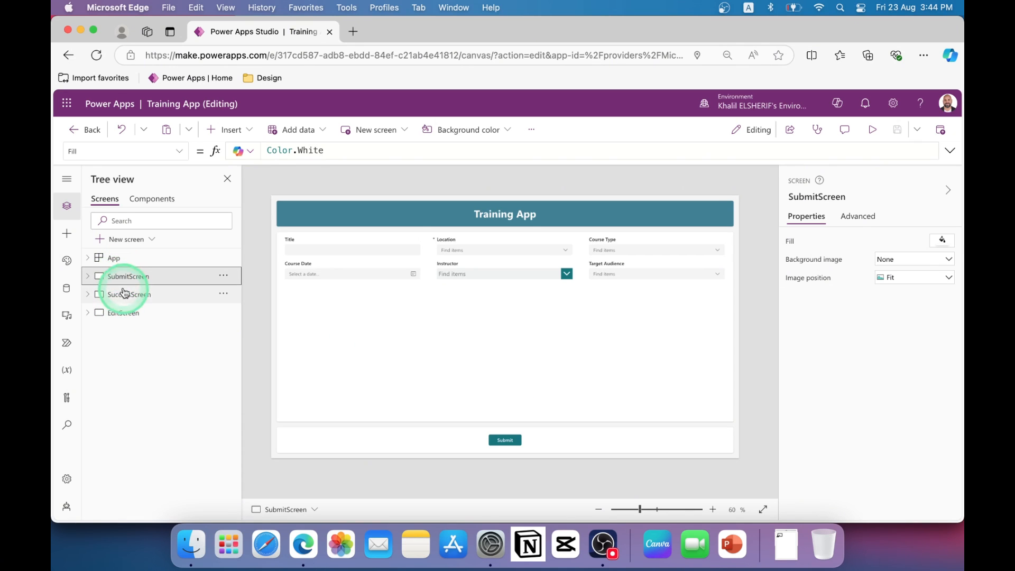
left_click(127, 295)
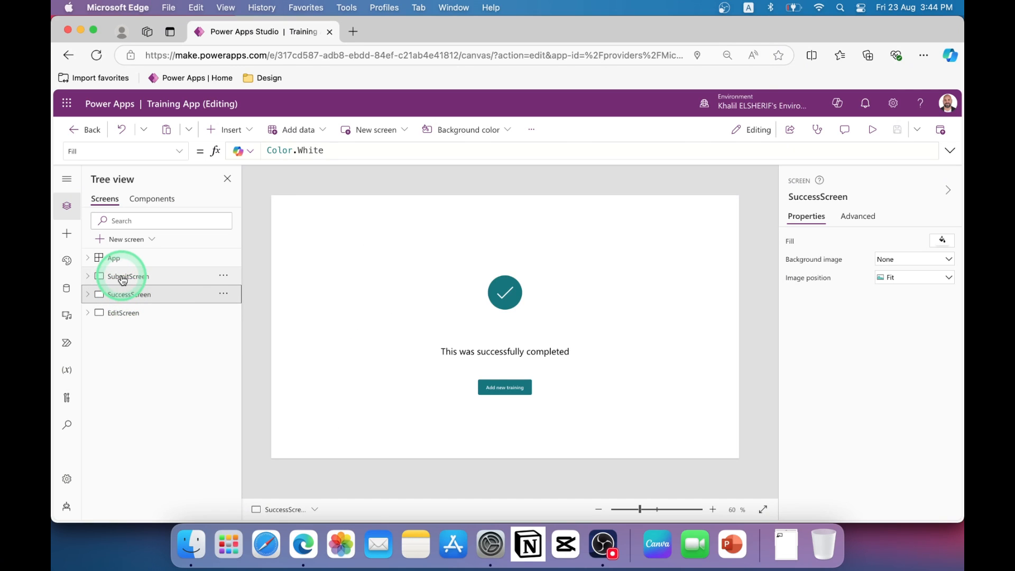
left_click(124, 278)
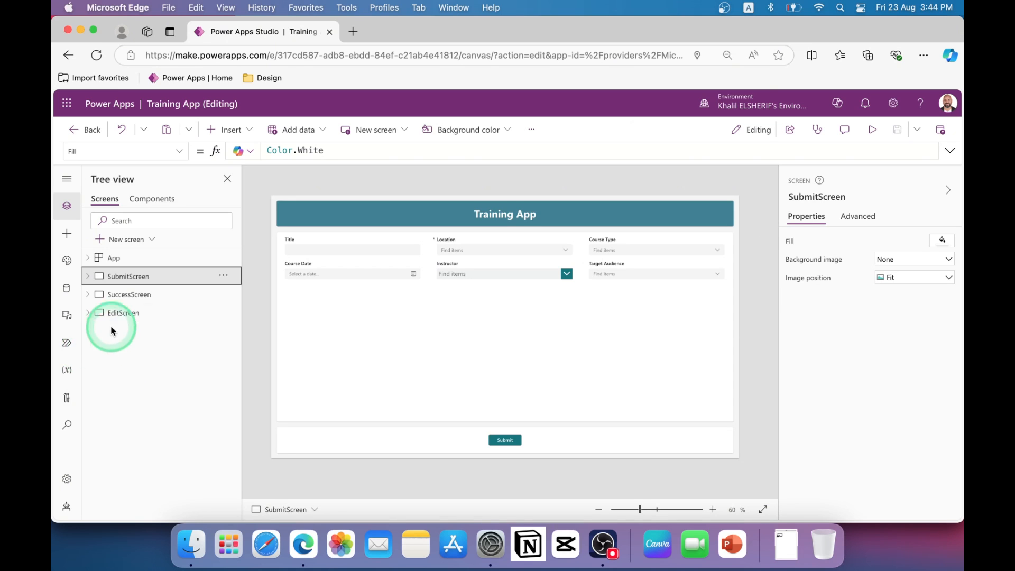
- Add a blank screen and move it up to first place, above SubmitScreen
left_click(153, 242)
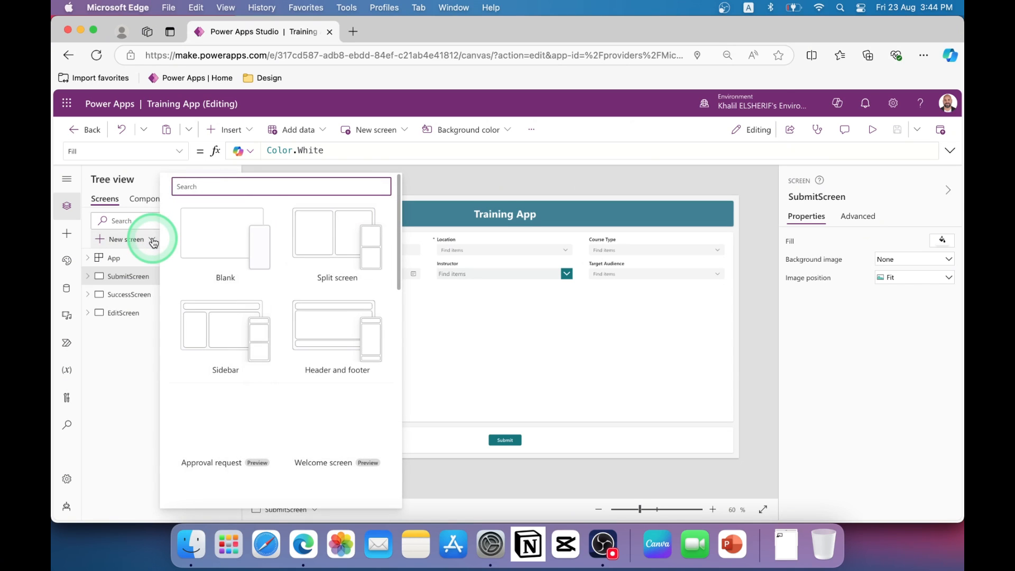
left_click(225, 241)
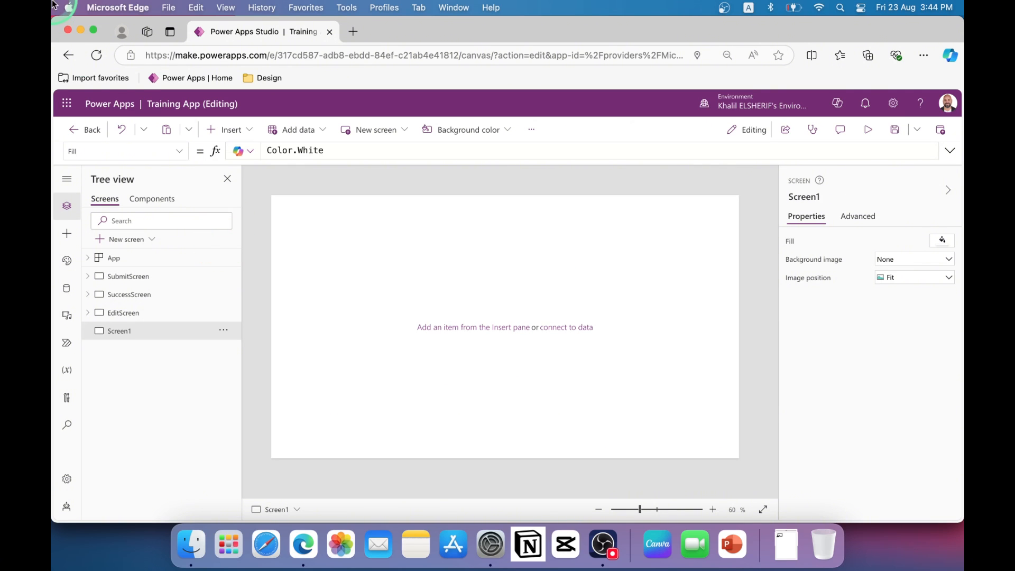
left_click(224, 332)
left_click(258, 351)
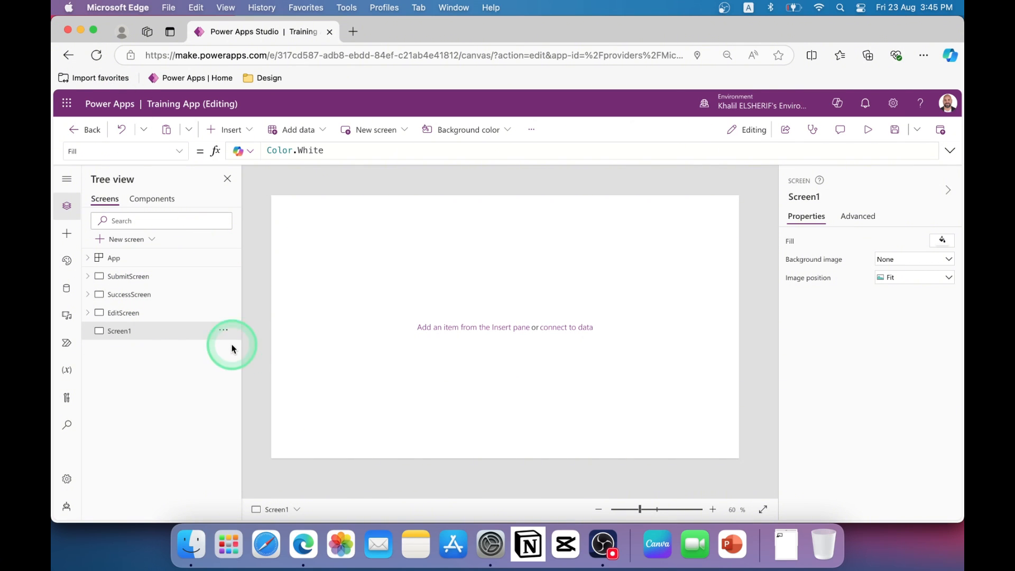
left_click(224, 315)
left_click(235, 331)
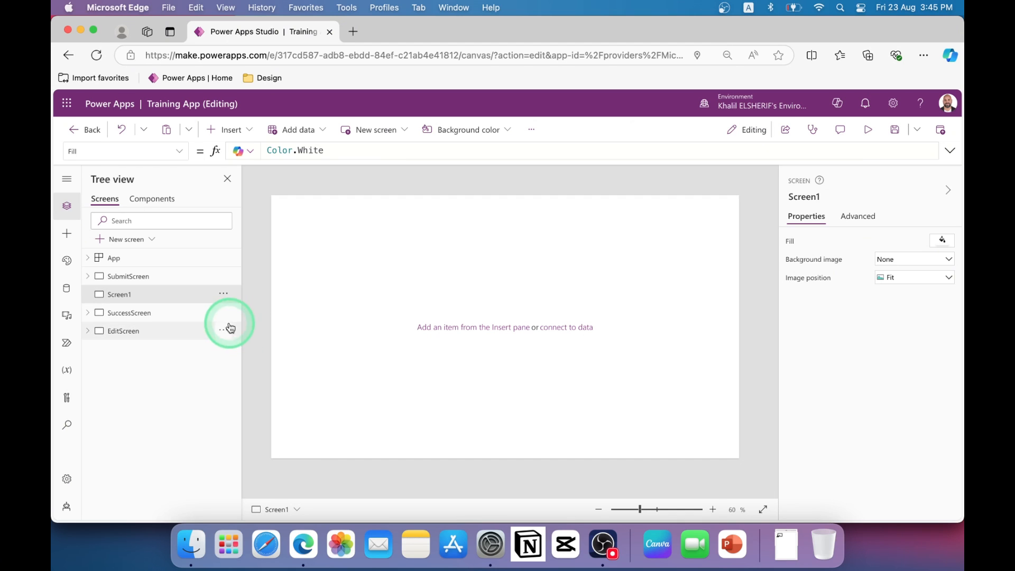
left_click(224, 294)
left_click(239, 314)
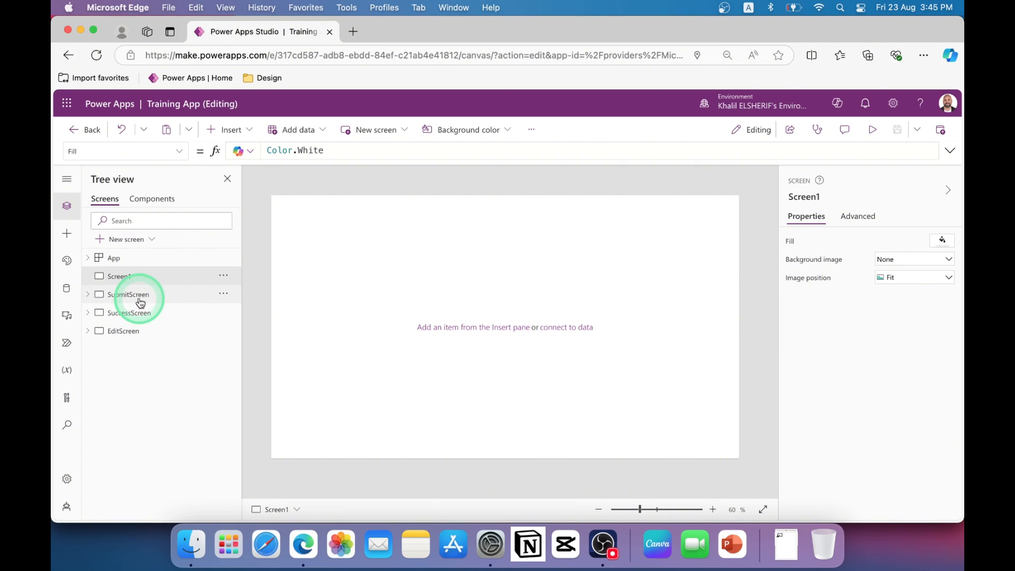
- Rename the new blank screen as HomeScreen
mouse_move(130, 278)
left_mouse_down()
mouse_move(119, 300)
mouse_move(118, 280)
left_mouse_up()
double_click(117, 276)
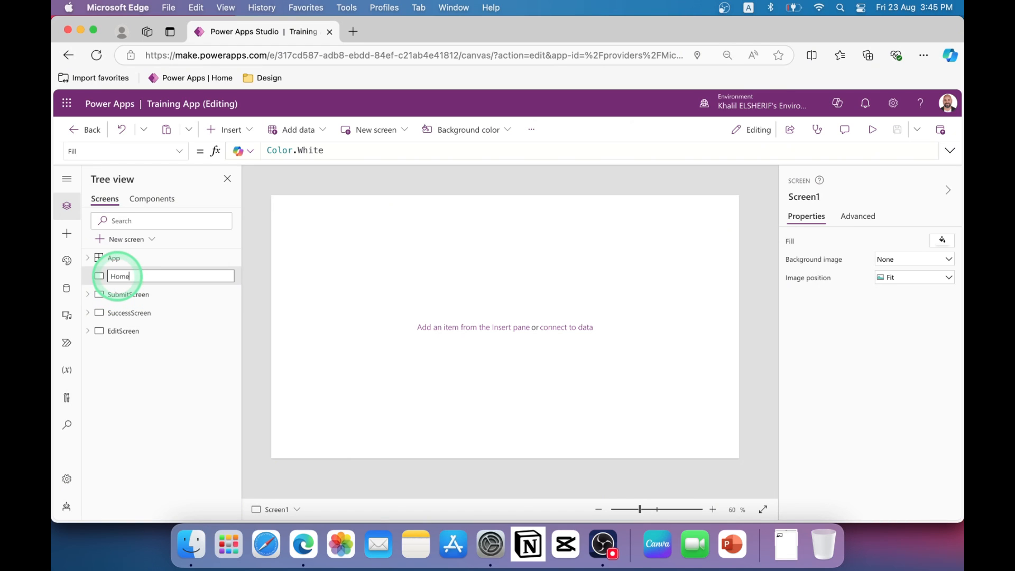
type("HomeScreen")
left_click(448, 237)
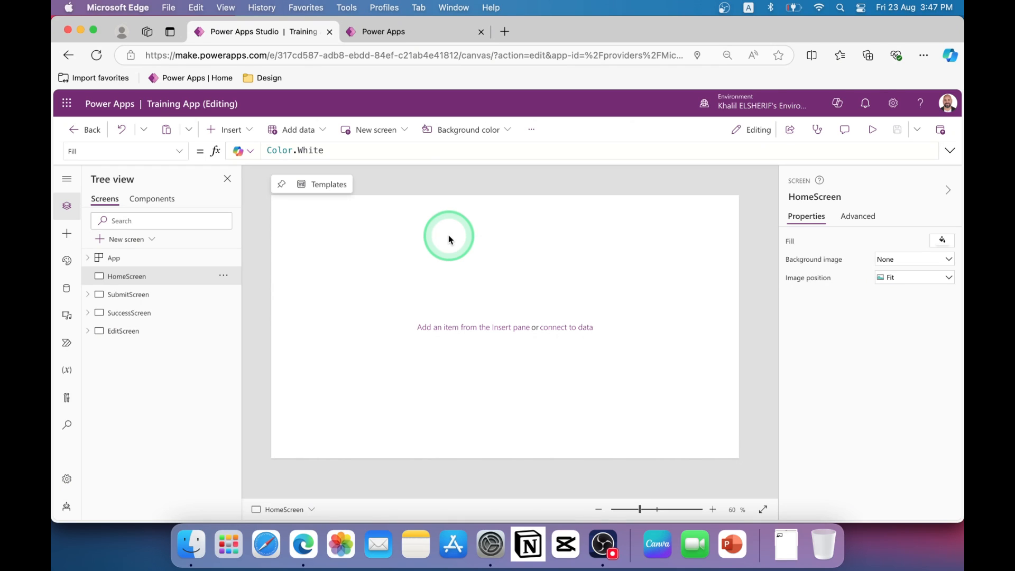
- Browse the app templates on the Power Apps Create page for design ideas and return to the Training App in Power Apps Studio
left_click(404, 33)
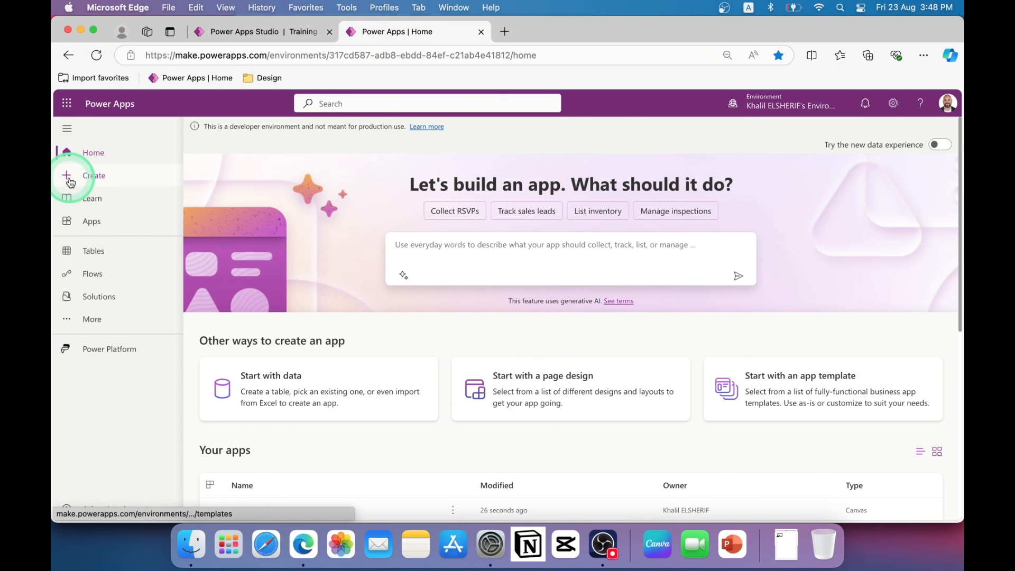
left_click(92, 179)
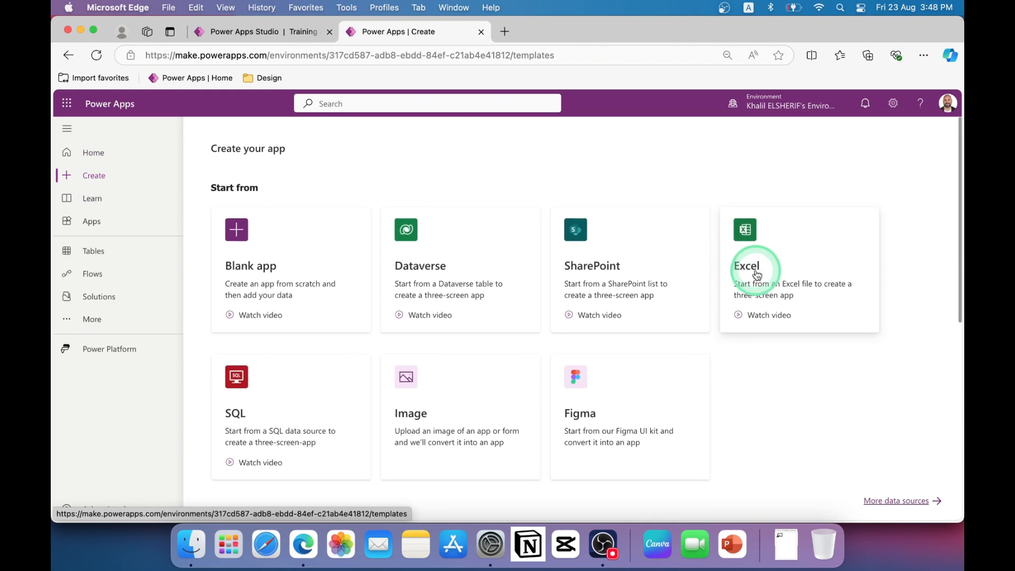
scroll(756, 269, "down", 6)
scroll(755, 271, "down", 5)
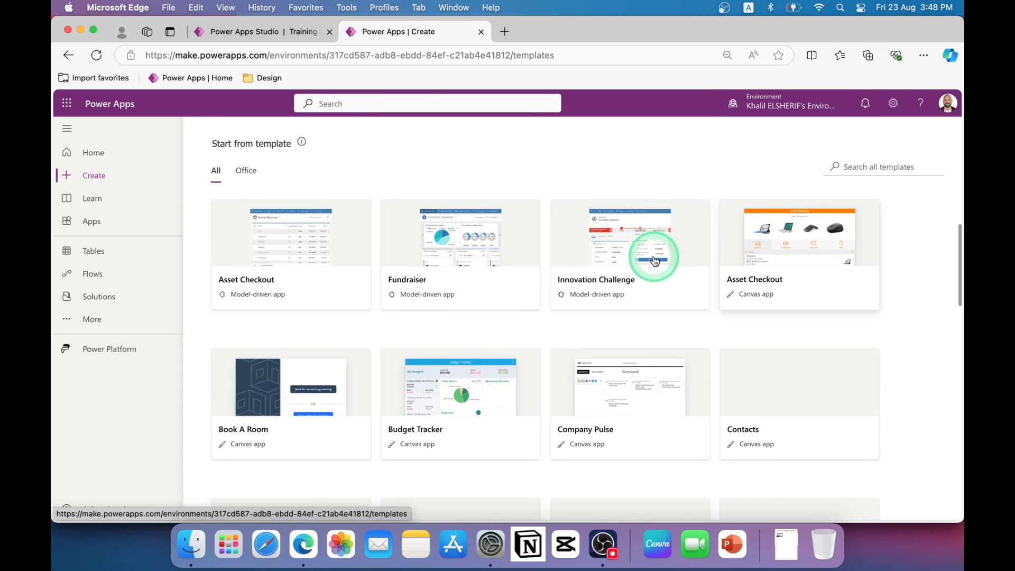
scroll(582, 253, "down", 2)
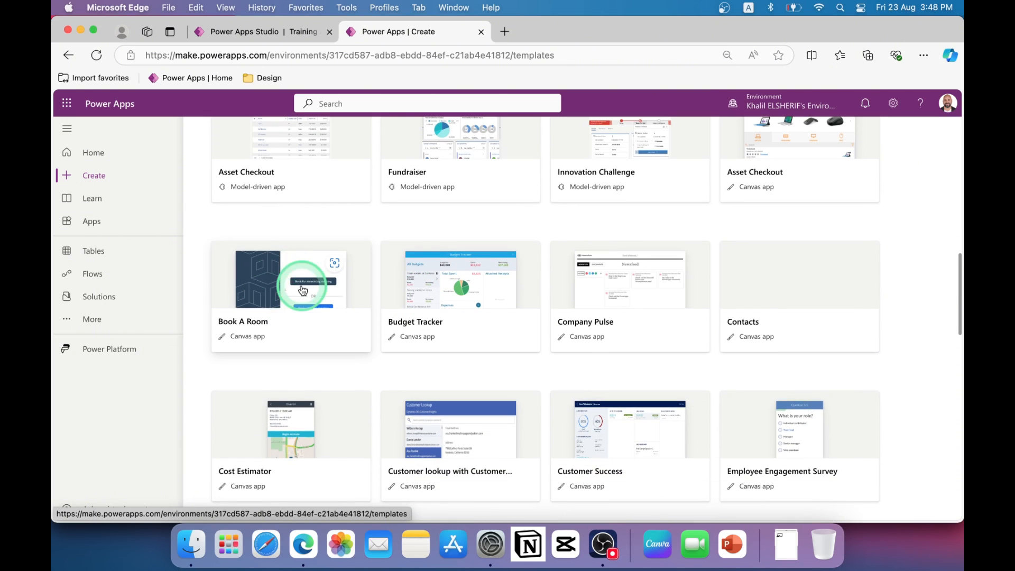
scroll(545, 270, "down", 9)
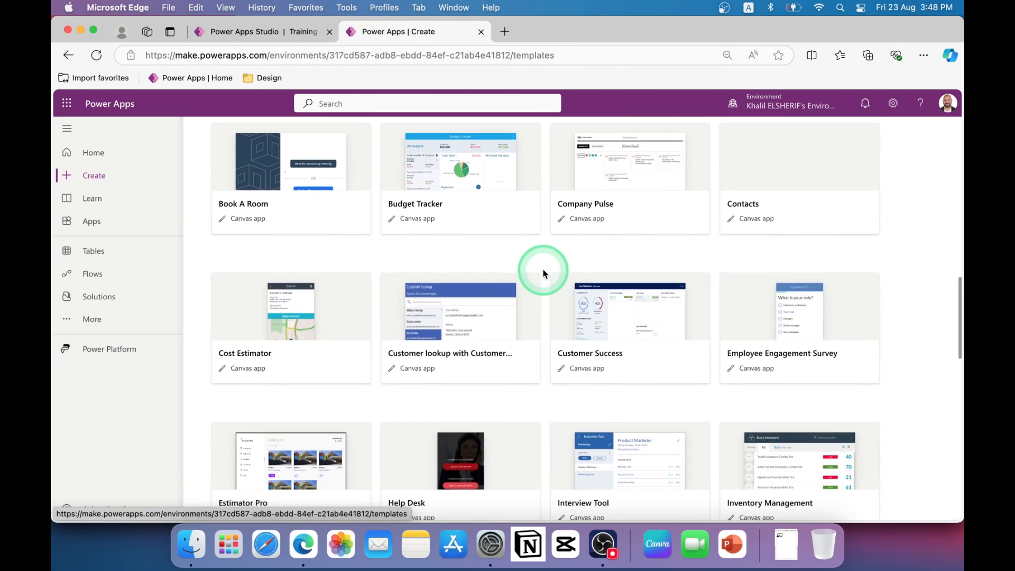
scroll(629, 322, "down", 8)
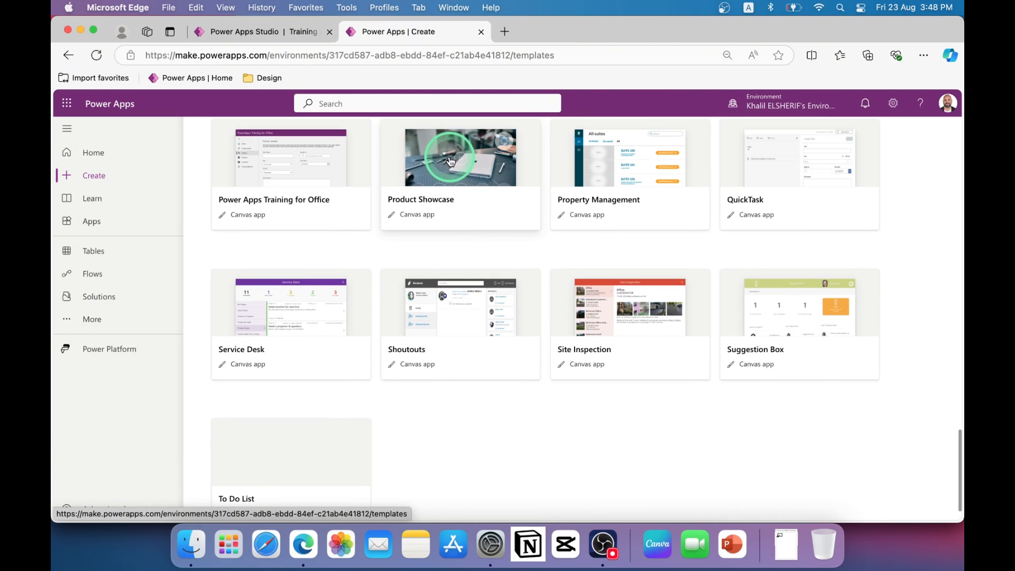
scroll(447, 174, "up", 1)
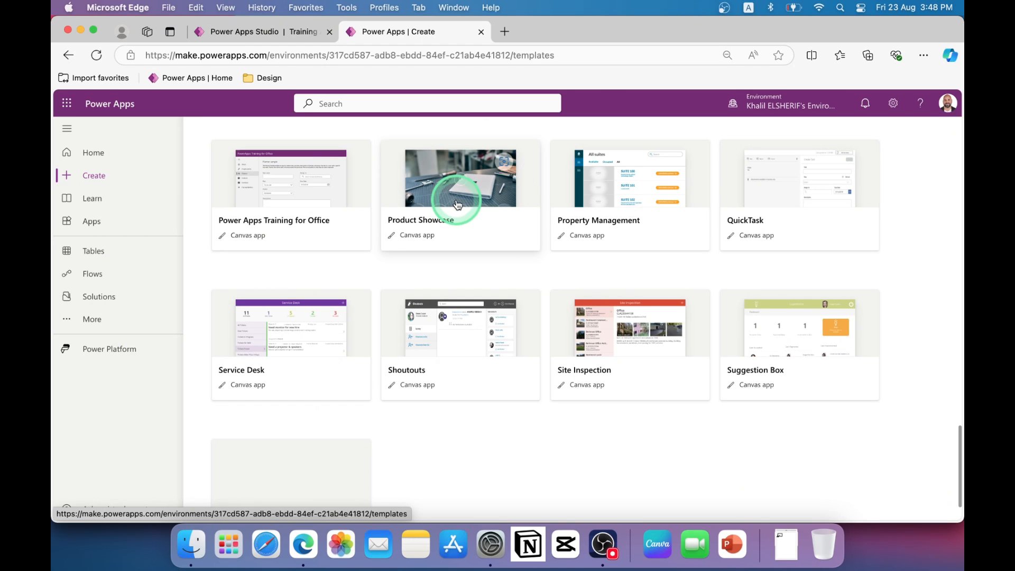
left_click(270, 37)
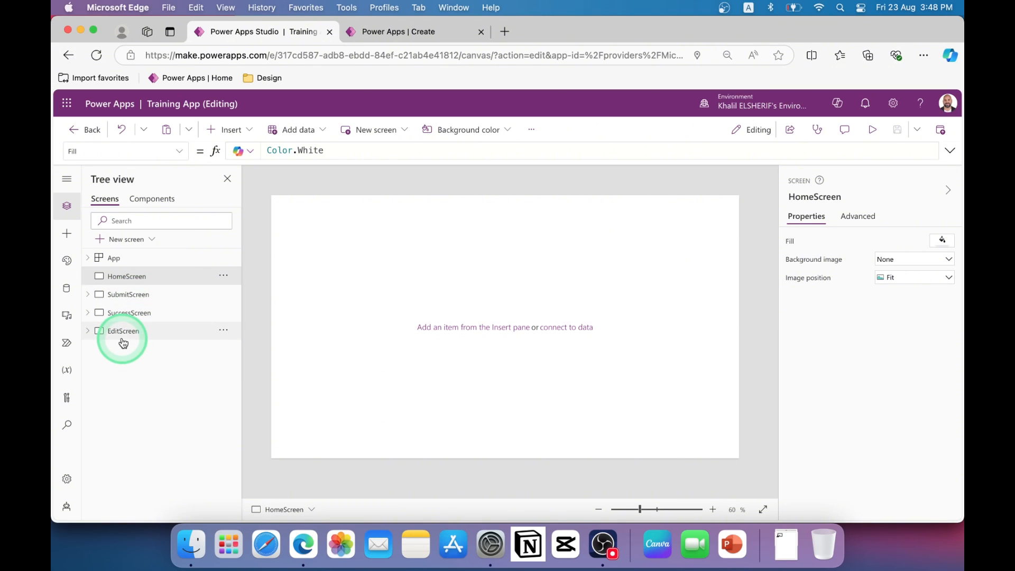
- Insert the Training.png image from the app's media onto HomeScreen and enlarge it to cover much of the screen's left half
left_click(67, 317)
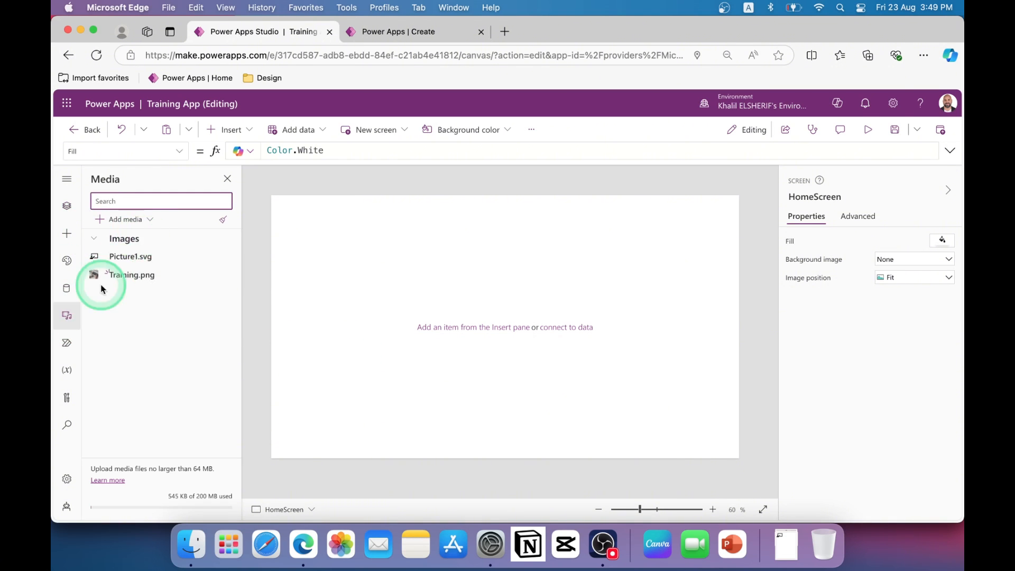
left_click(131, 282)
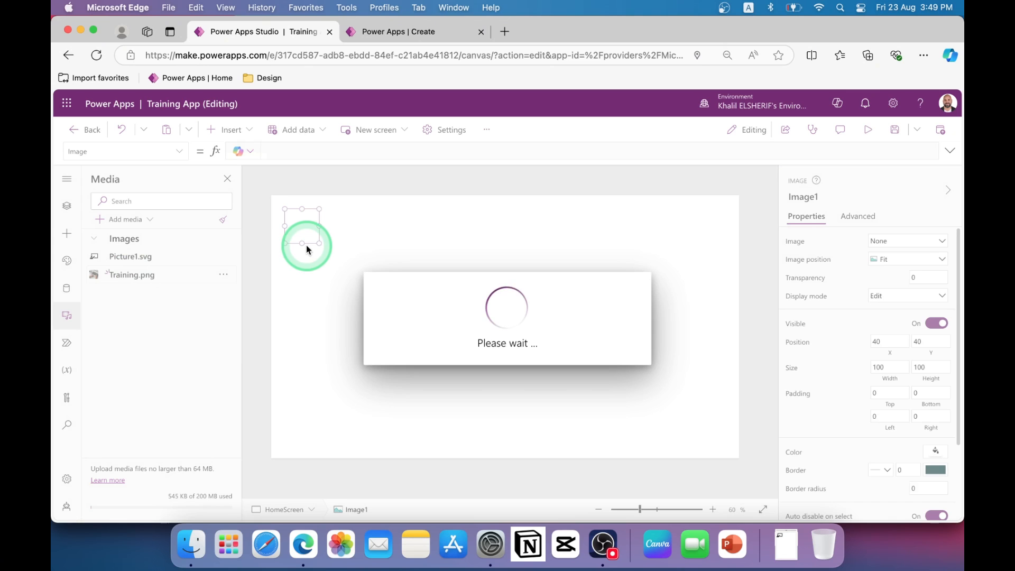
left_click_drag(319, 244, 427, 398)
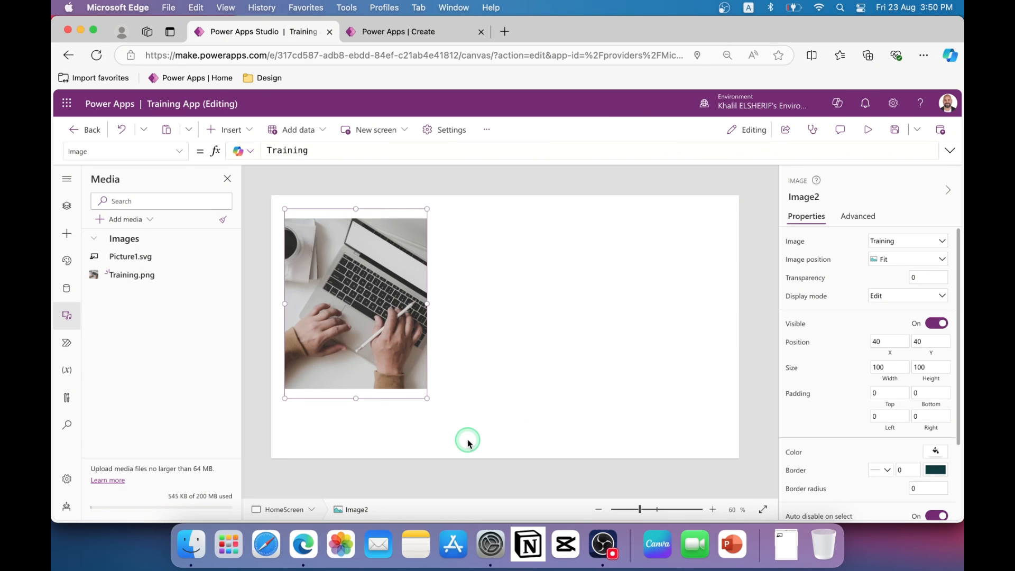
left_click(571, 333)
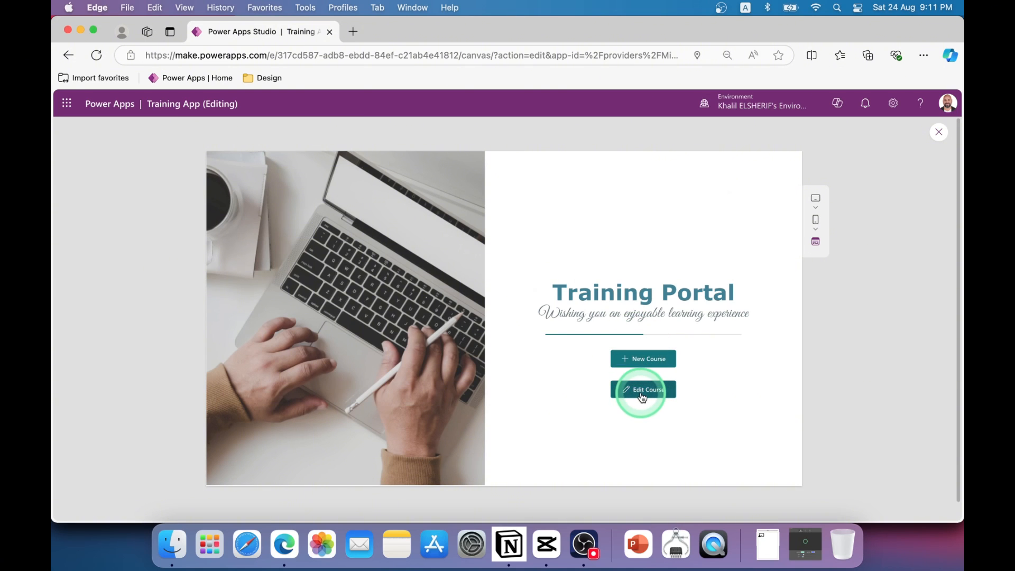
- Test the home screen's New Course and Edit Course links in the preview, returning home from each screen
left_click(642, 363)
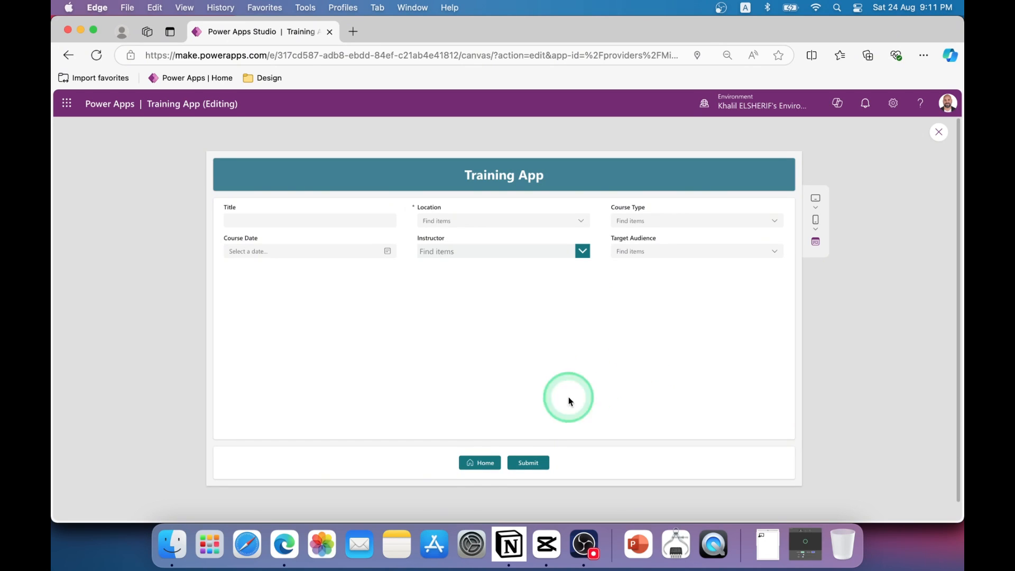
left_click(480, 465)
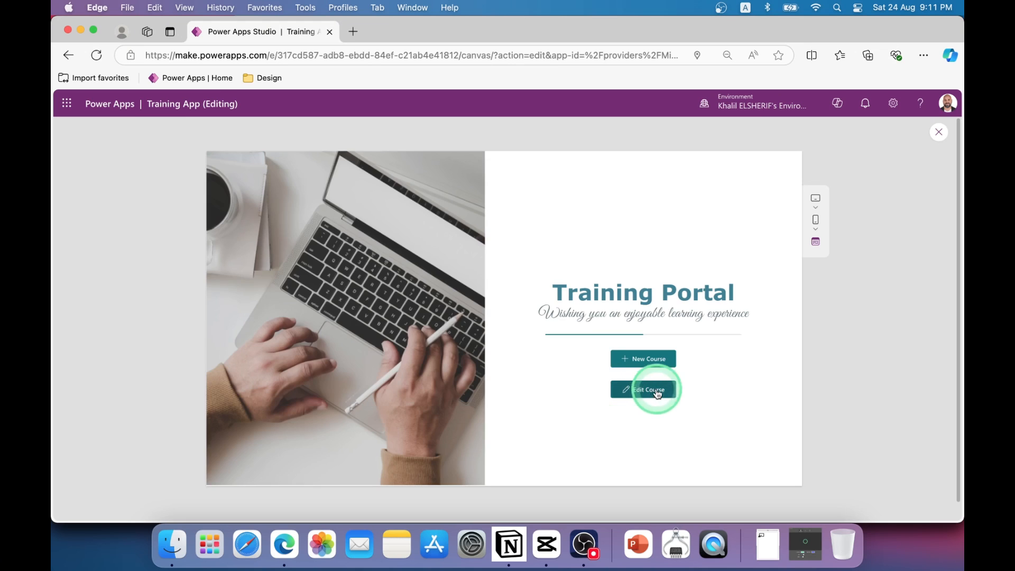
left_click(642, 393)
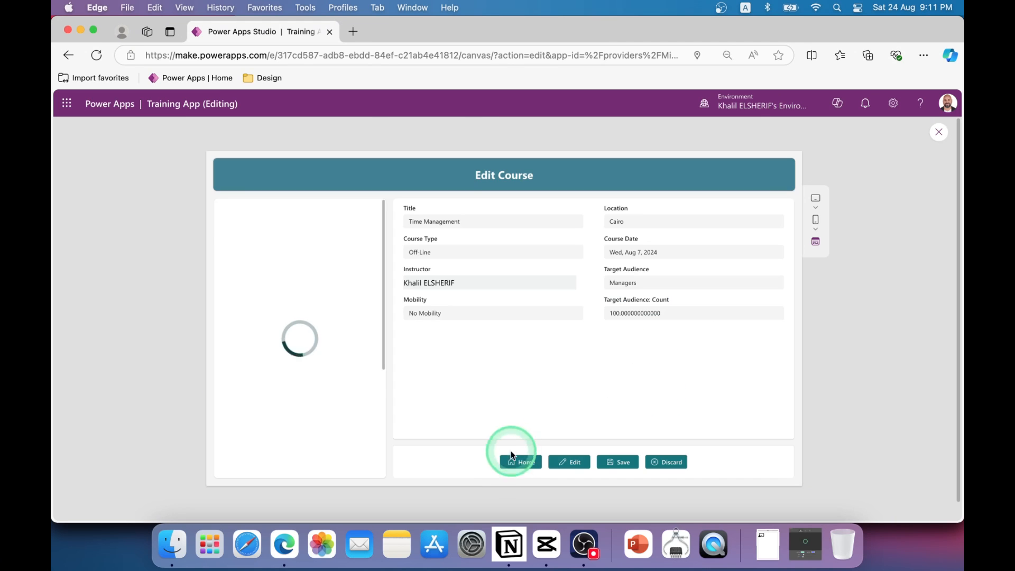
left_click(513, 465)
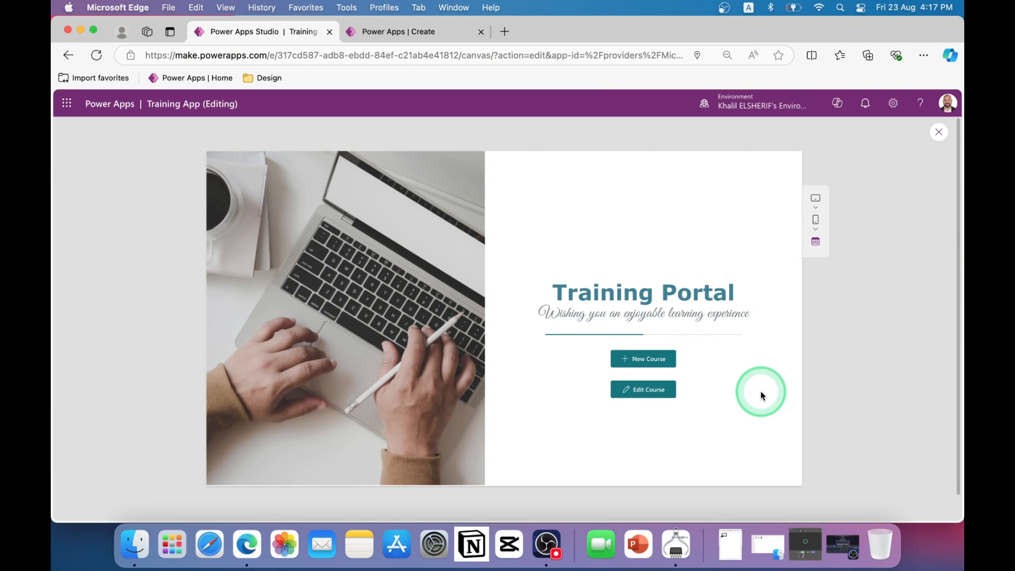
- Submit a new course titled Course Test in the preview, choosing its location, course type, date, instructor and target audience
left_click(644, 360)
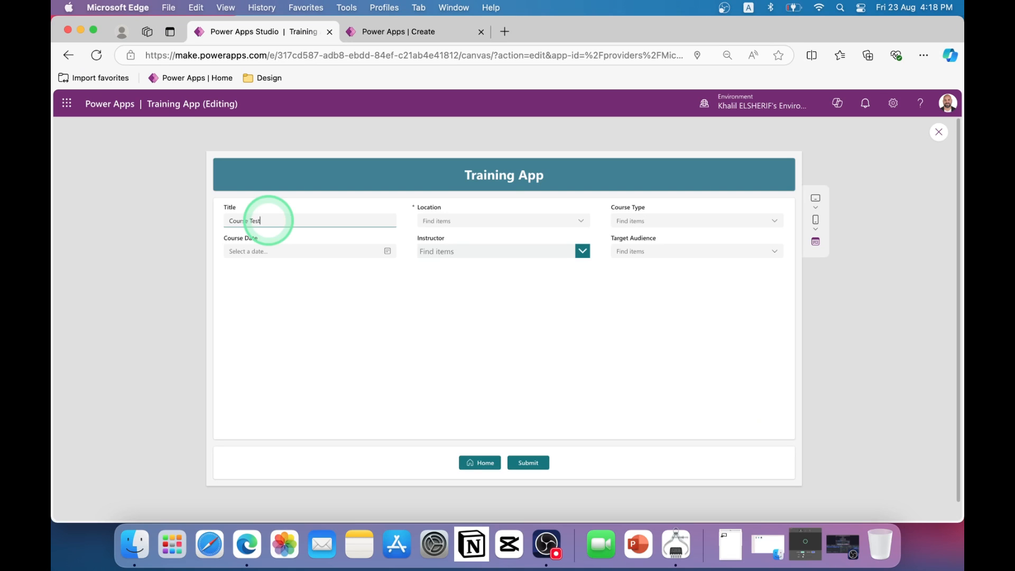
left_click(581, 219)
left_click(762, 221)
left_click(714, 252)
left_click(387, 251)
left_click(298, 333)
left_click(583, 252)
left_click(762, 252)
left_click(534, 464)
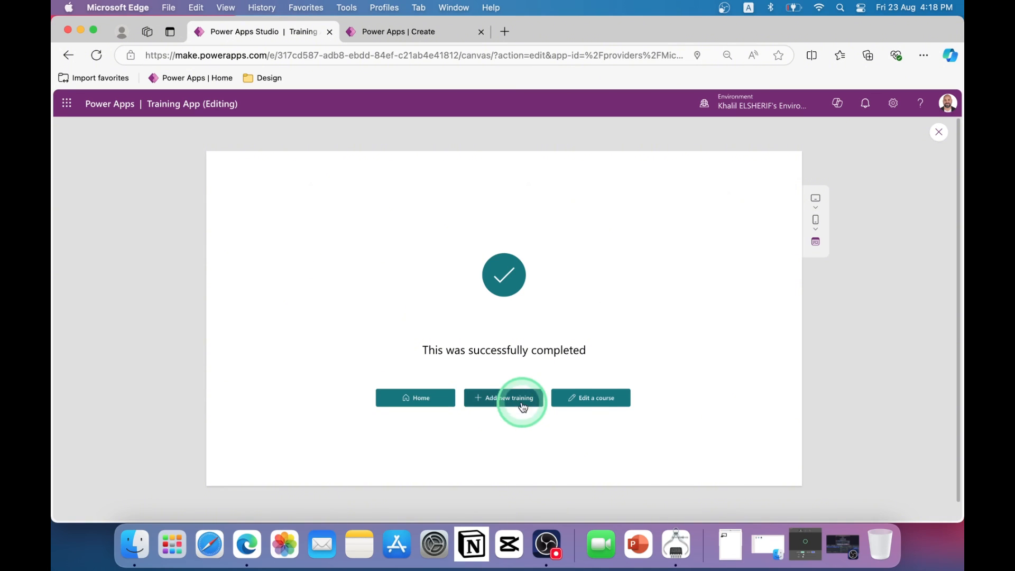
- Open course editing from the success screen, save the Time Management course's type as Off-Line, and return to the home screen
left_click(597, 398)
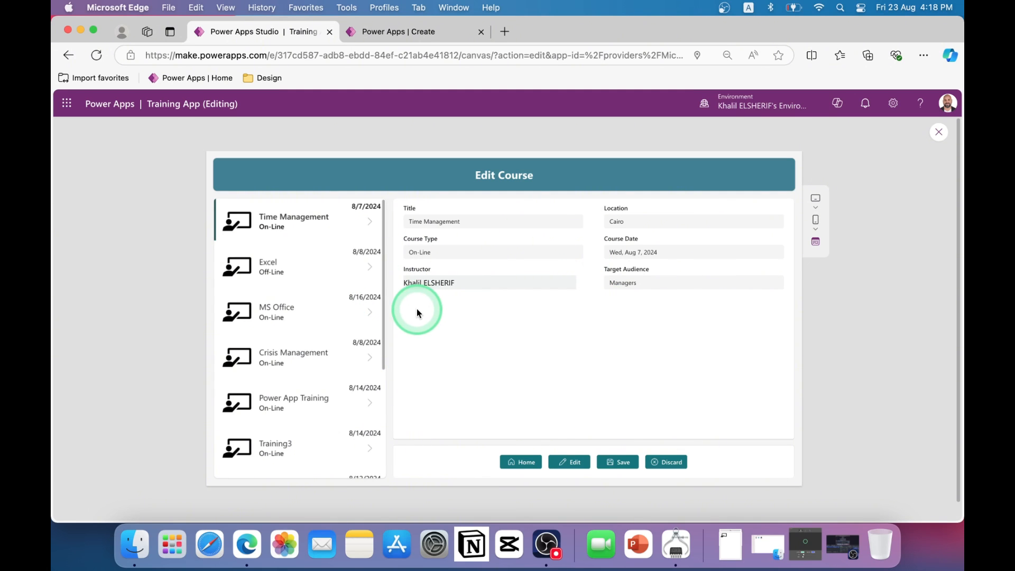
left_click(569, 462)
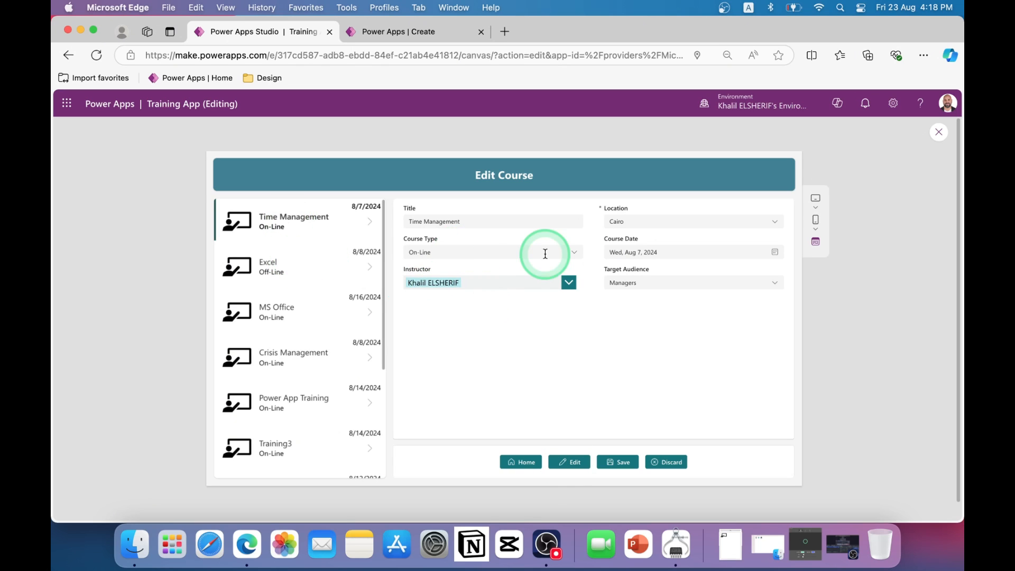
left_click(573, 253)
left_click(415, 284)
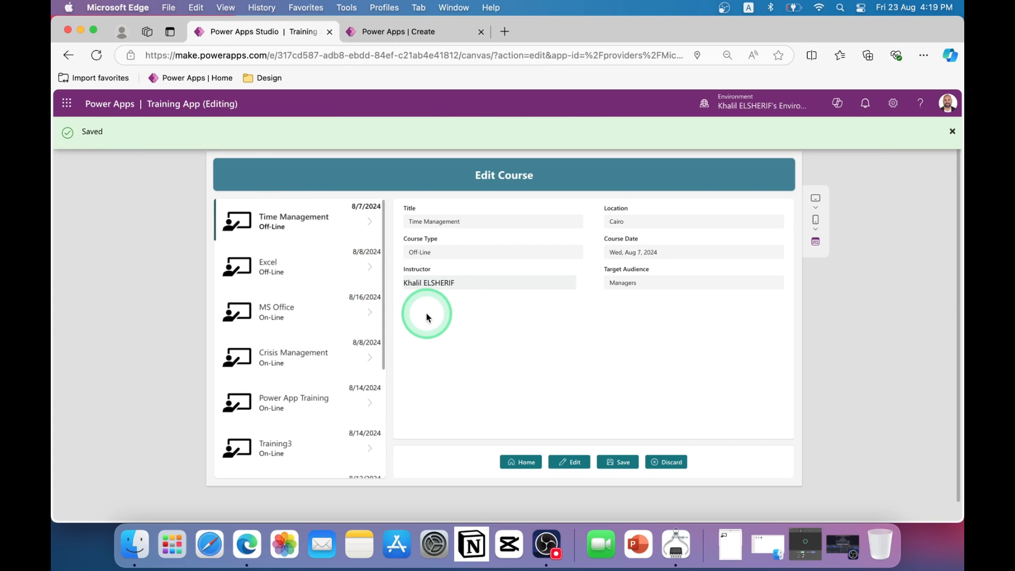
left_click(522, 463)
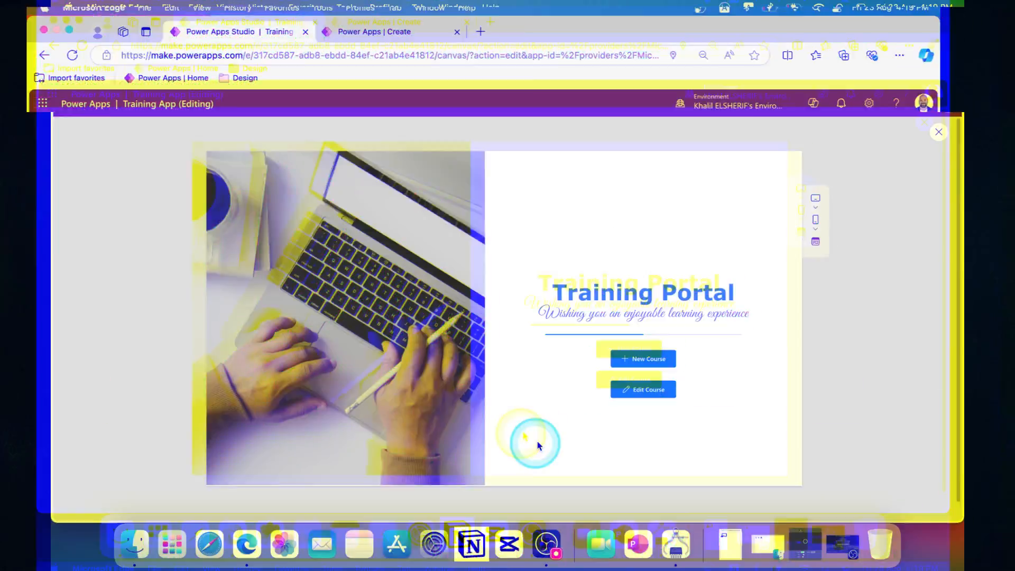